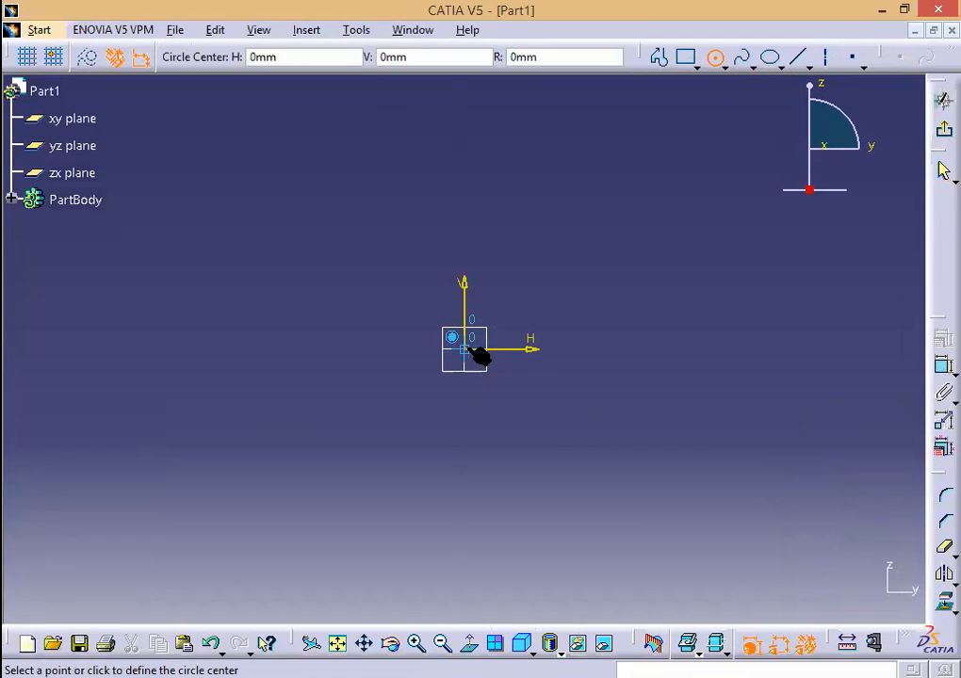
# Step: Draw two concentric circles centred on the sketch origin
pyautogui.click(445, 436)
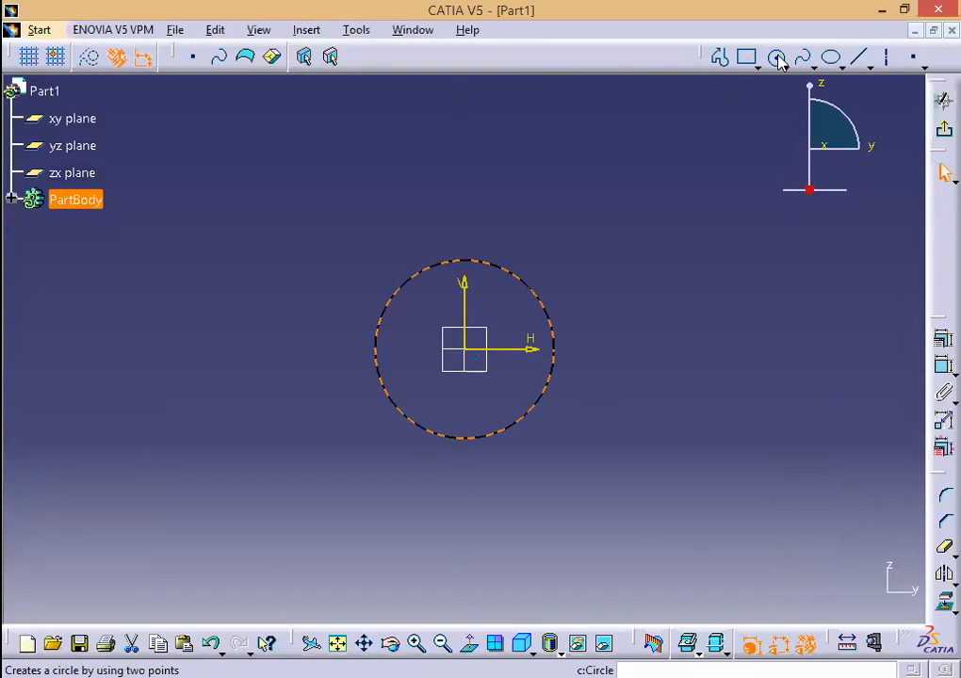
pyautogui.click(775, 57)
pyautogui.click(471, 354)
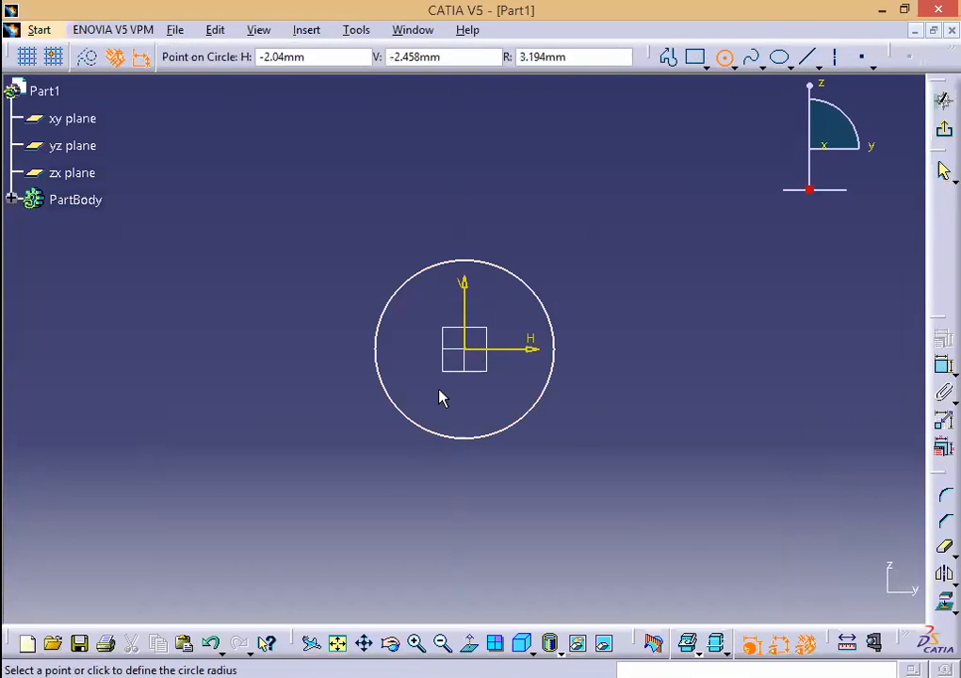
pyautogui.click(389, 491)
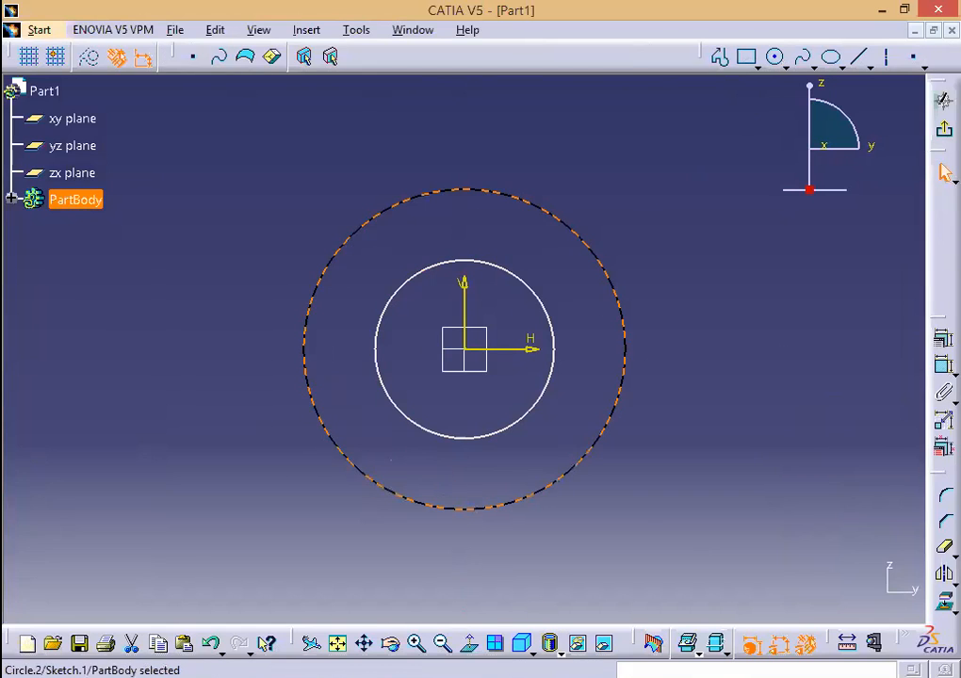
pyautogui.hotkey('alt', 'Tab')
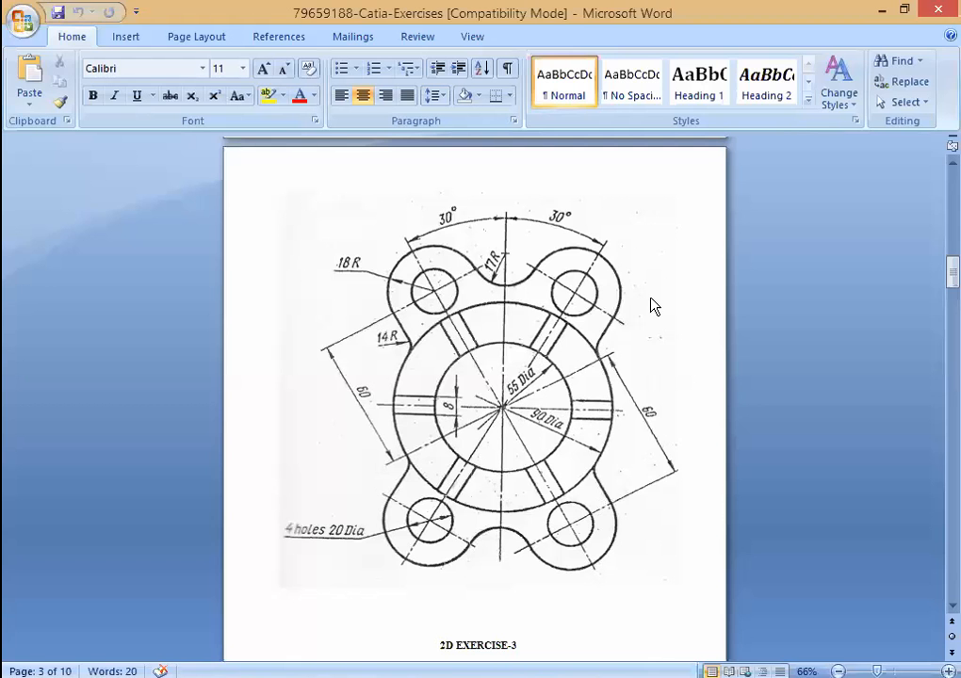
pyautogui.hotkey('alt', 'Tab')
# Step: Dimension the inner circle to 55 mm and the outer to 90 mm diameter, then exit the sketch
pyautogui.click(511, 433)
pyautogui.click(650, 580)
pyautogui.click(620, 412)
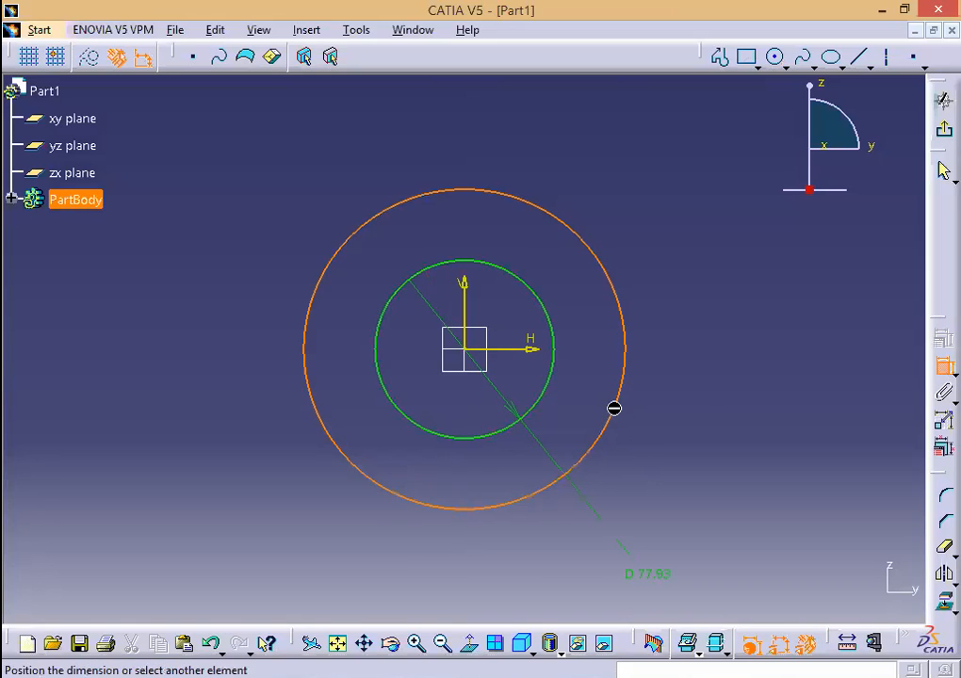
pyautogui.click(754, 391)
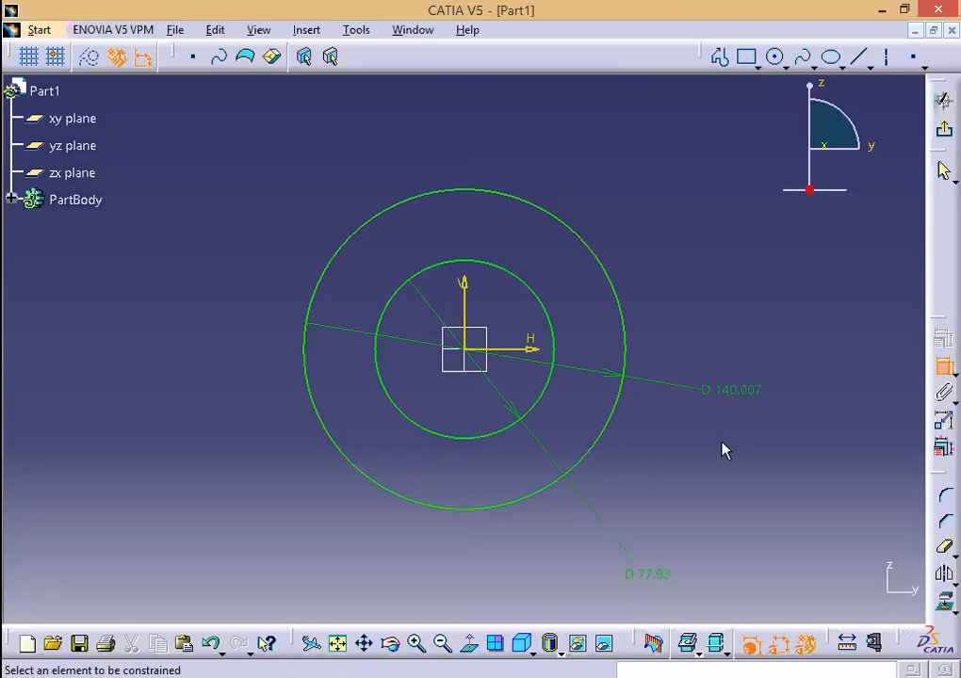
pyautogui.doubleClick(659, 569)
pyautogui.write('55')
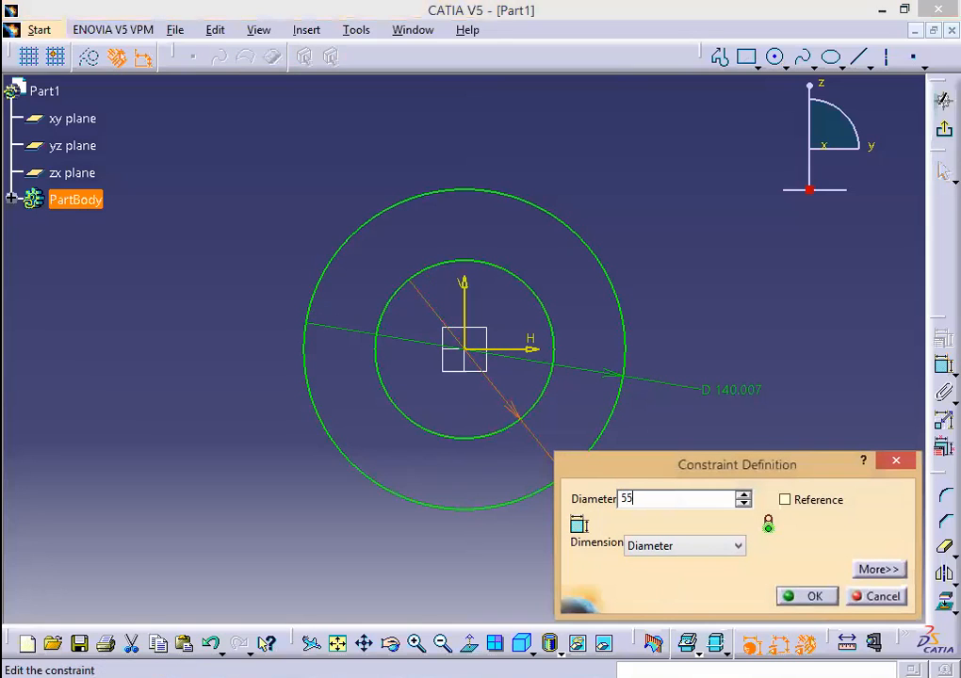
pyautogui.click(801, 597)
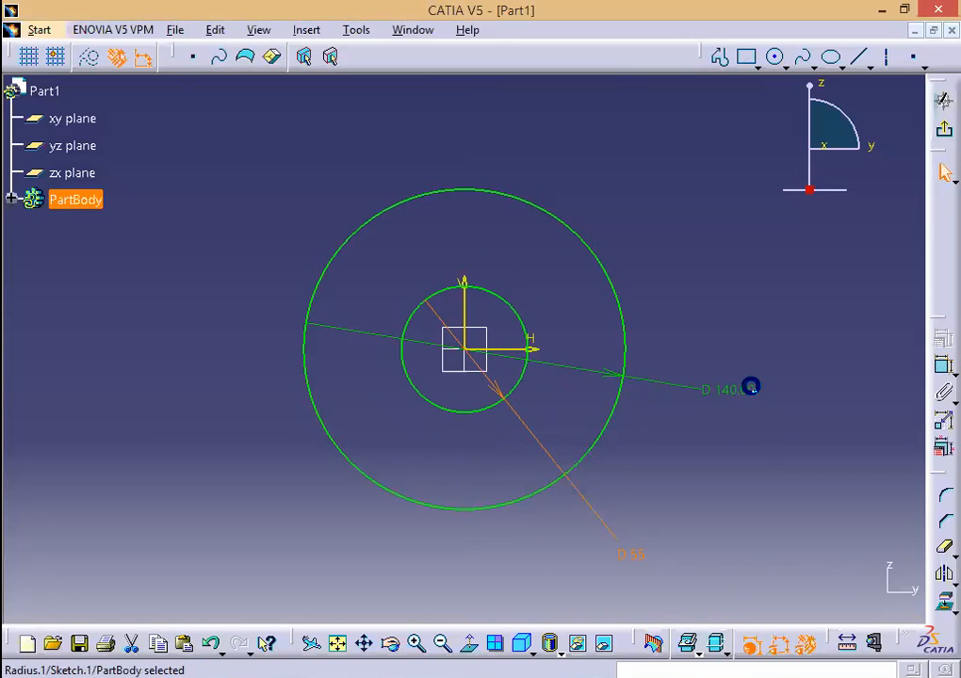
pyautogui.doubleClick(751, 390)
pyautogui.write('90')
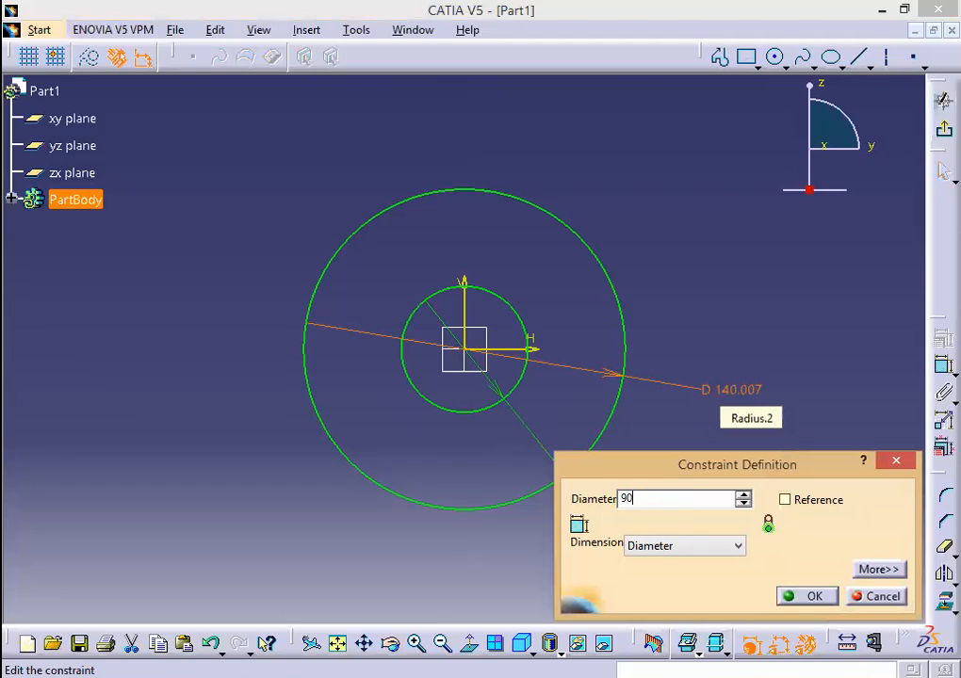
pyautogui.press('Return')
pyautogui.click(944, 134)
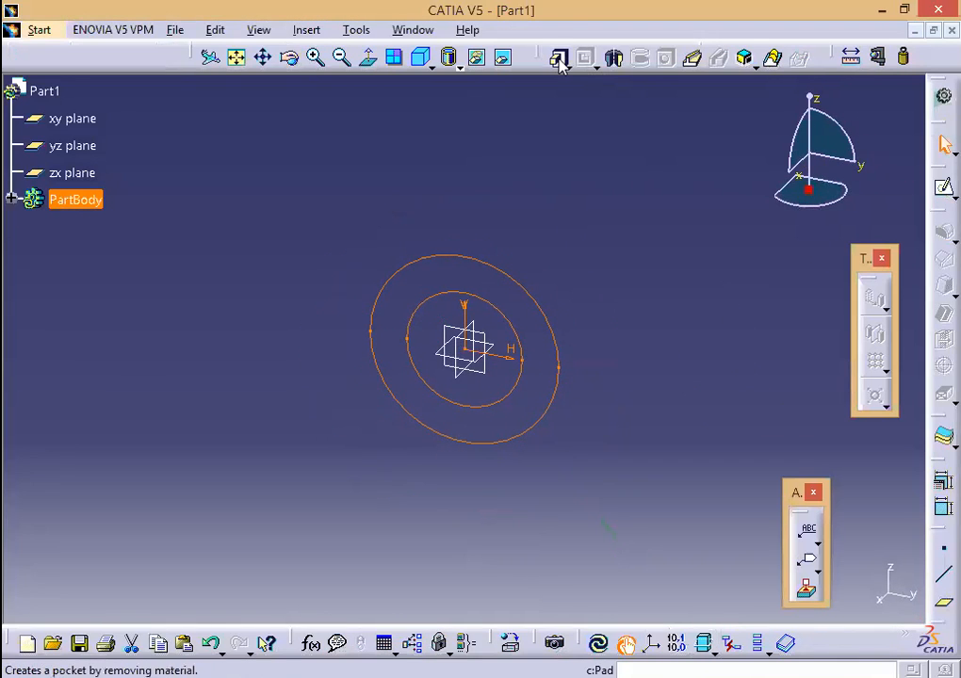
# Step: Pad the two-circle sketch 20 mm into a solid ring and close the PDF reader
pyautogui.click(558, 59)
pyautogui.click(174, 525)
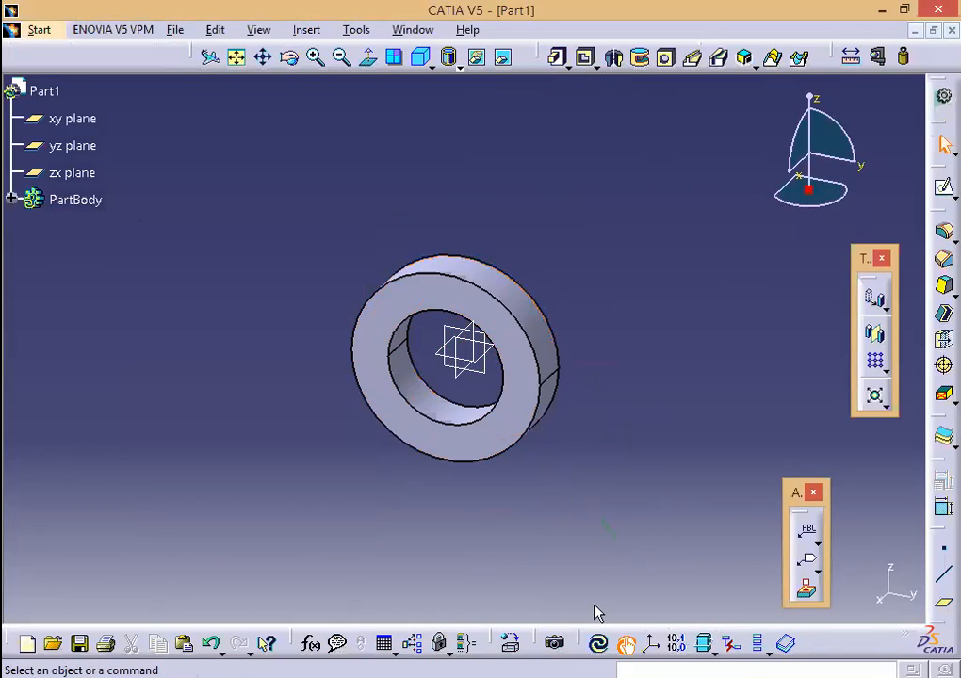
pyautogui.hotkey('alt', 'Tab')
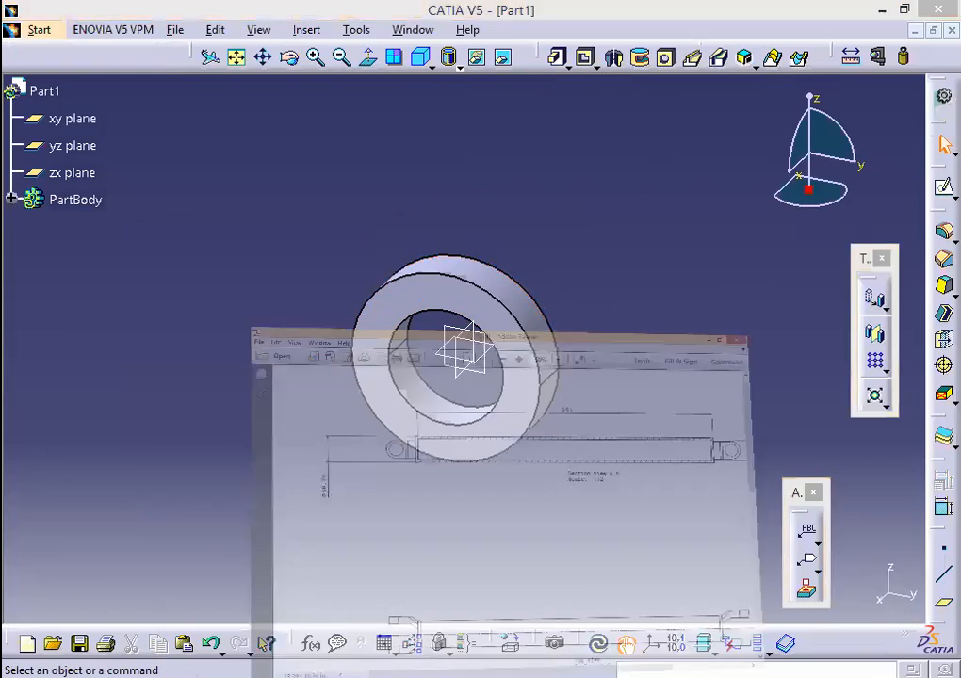
pyautogui.hotkey('alt', 'Tab')
pyautogui.rightClick(543, 677)
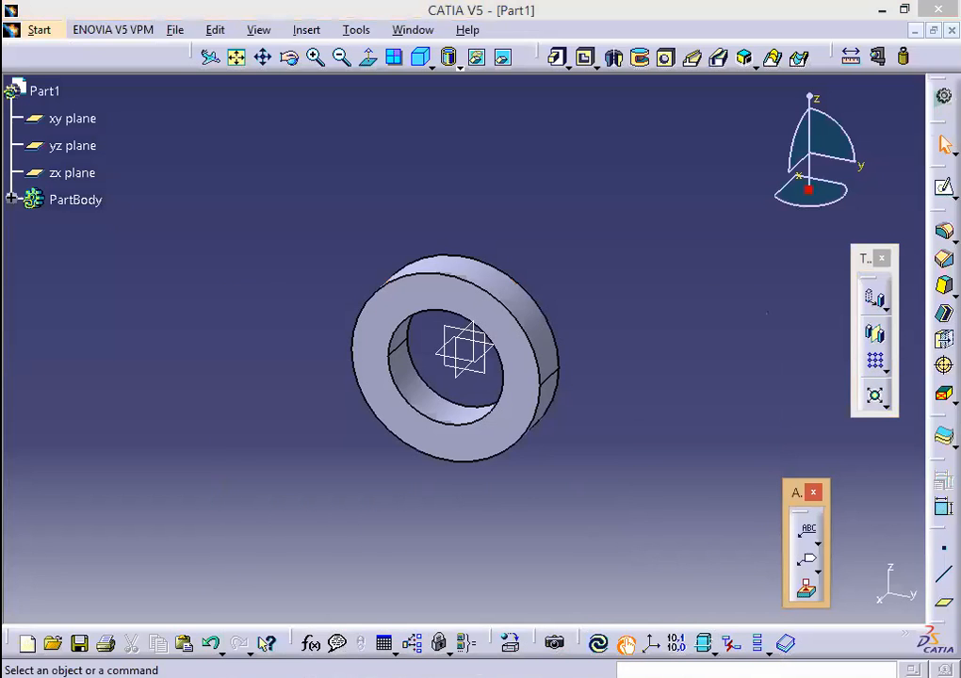
pyautogui.click(528, 652)
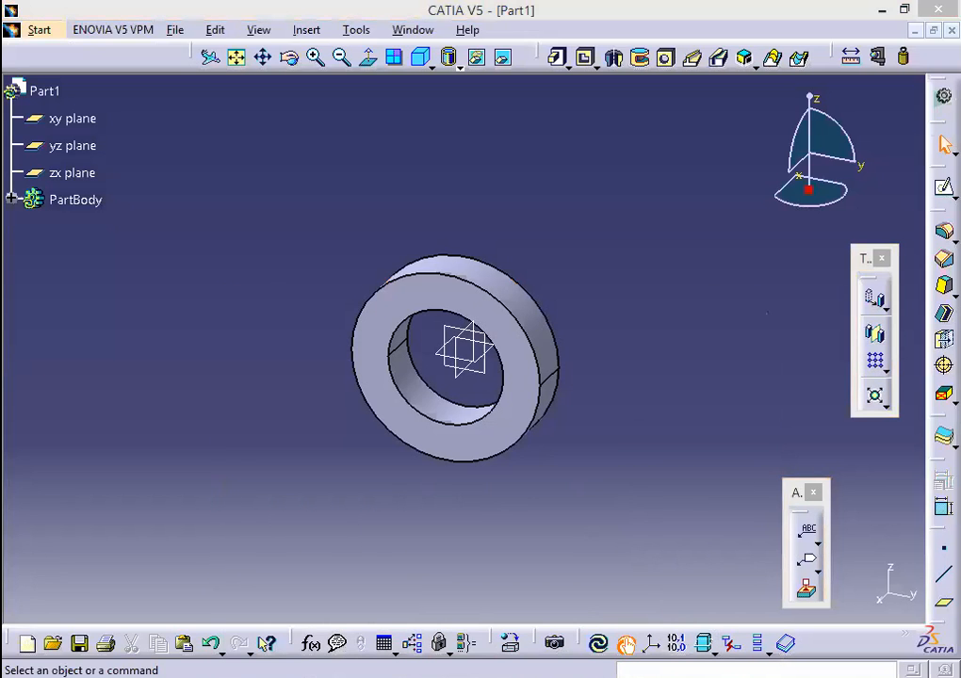
pyautogui.hotkey('alt', 'Tab')
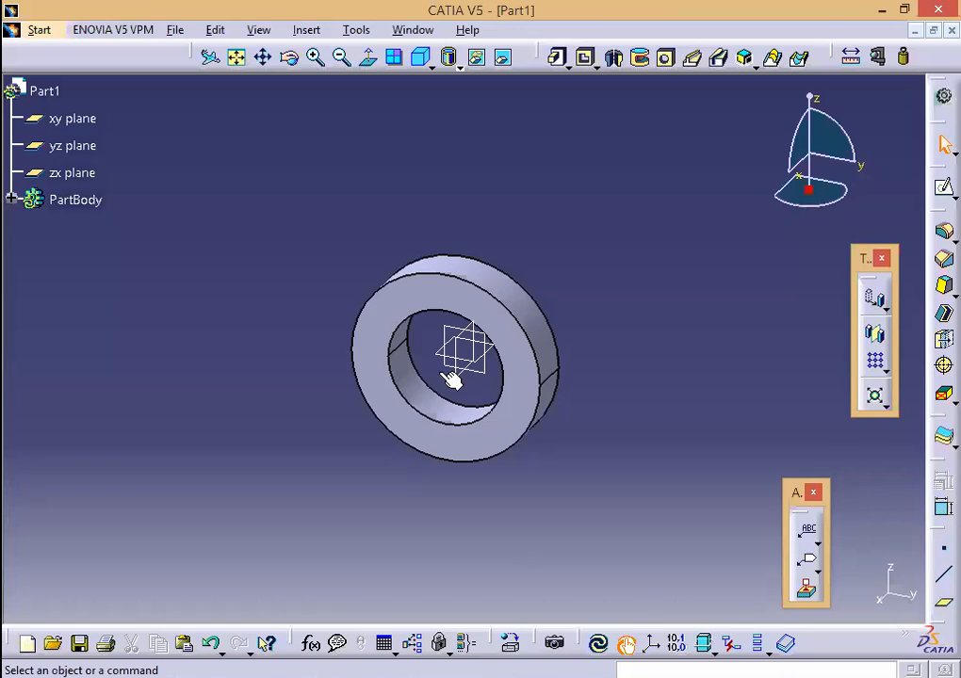
# Step: Start a sketch on the zx plane and draw a small circle left of the origin
pyautogui.click(944, 187)
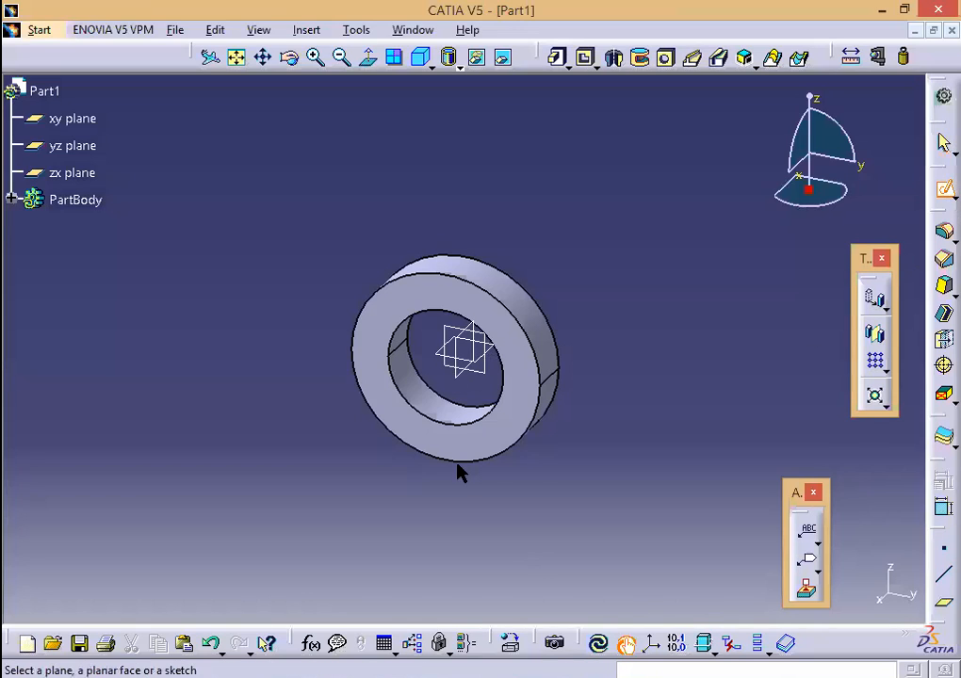
pyautogui.click(462, 346)
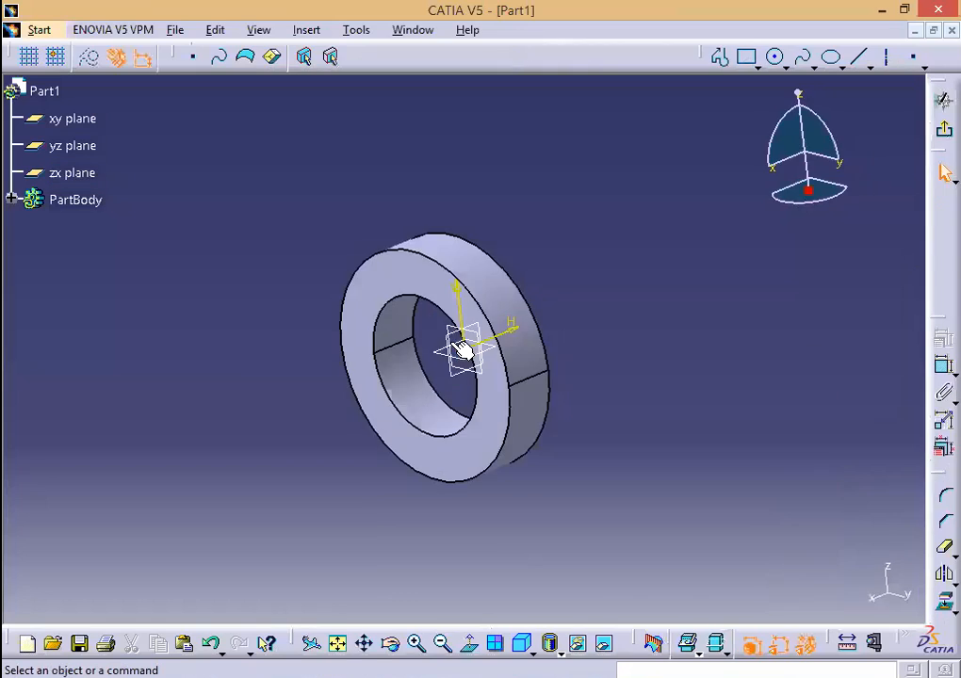
pyautogui.moveTo(519, 507); pyautogui.dragTo(529, 376, button='middle')
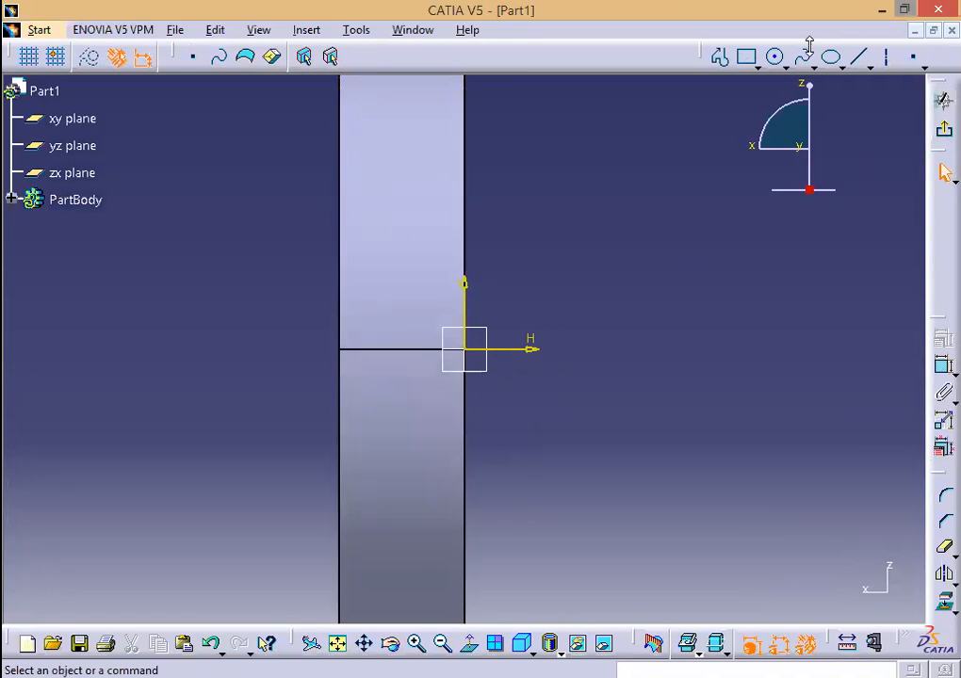
pyautogui.click(774, 56)
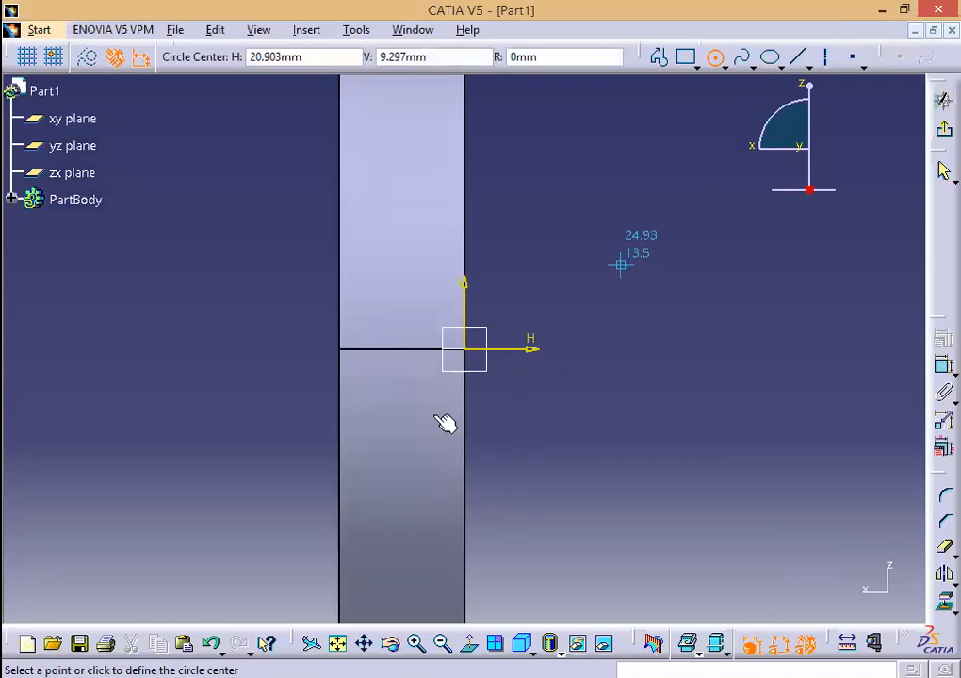
pyautogui.click(408, 345)
pyautogui.click(407, 374)
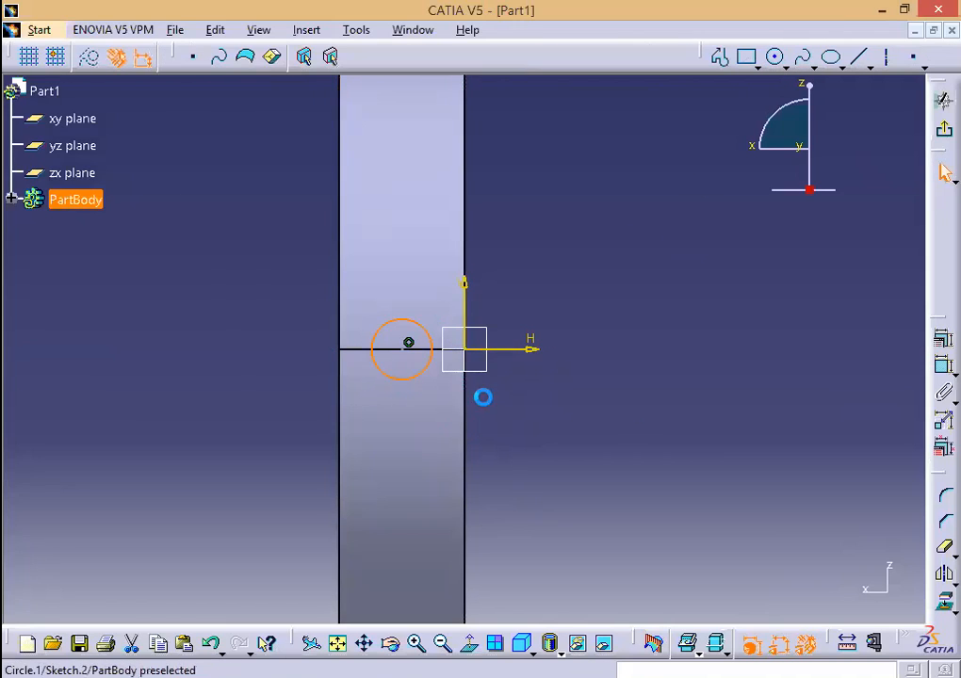
# Step: Dimension the circle's centre 10 mm from the vertical axis
pyautogui.click(945, 369)
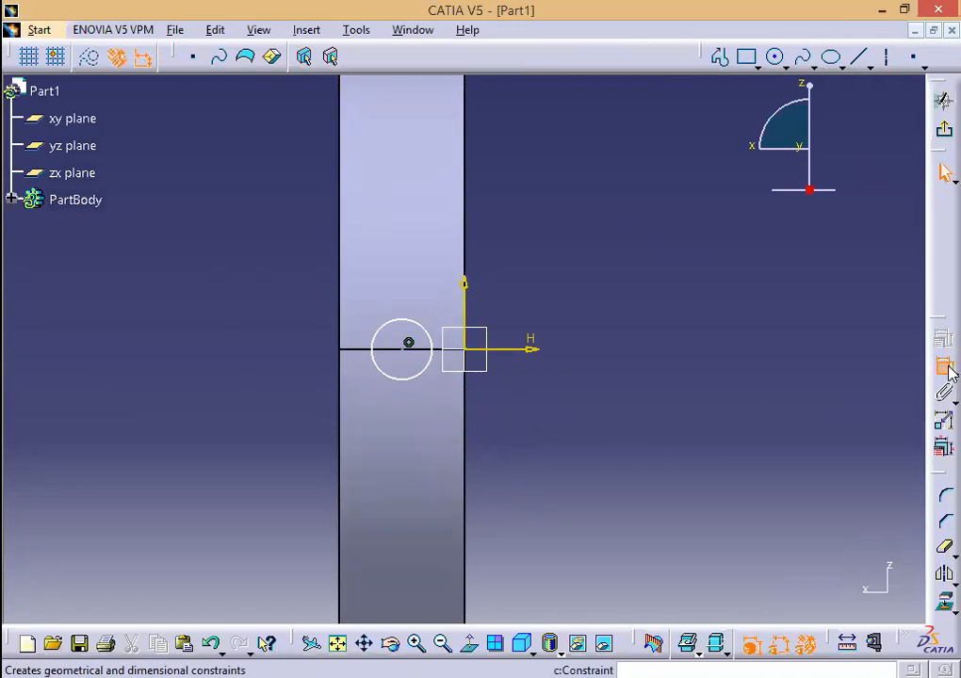
pyautogui.click(405, 347)
pyautogui.click(472, 301)
pyautogui.click(655, 368)
pyautogui.doubleClick(655, 368)
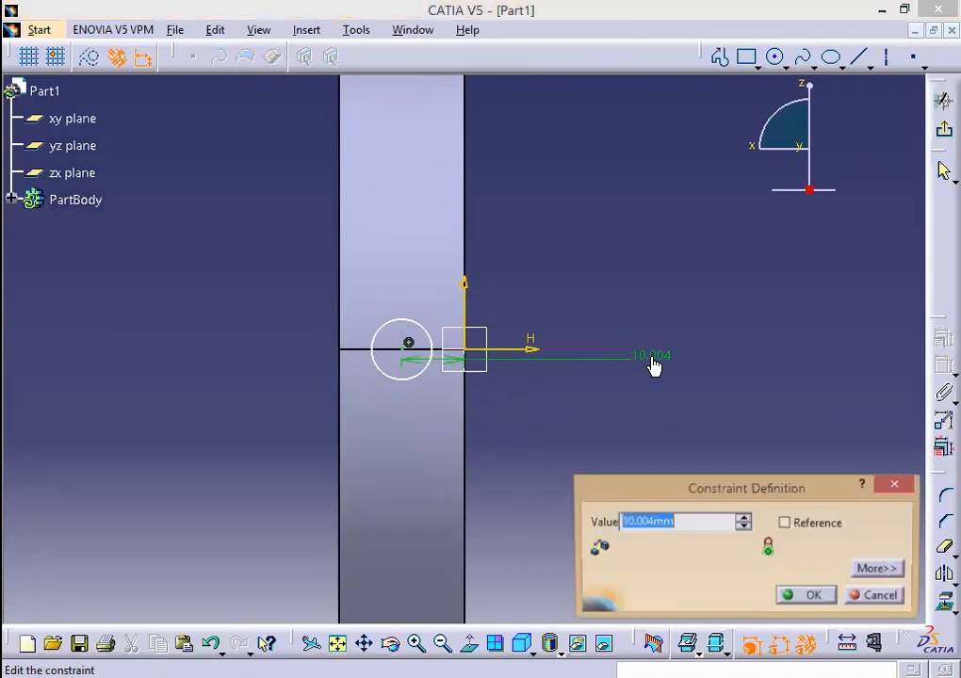
pyautogui.write('10')
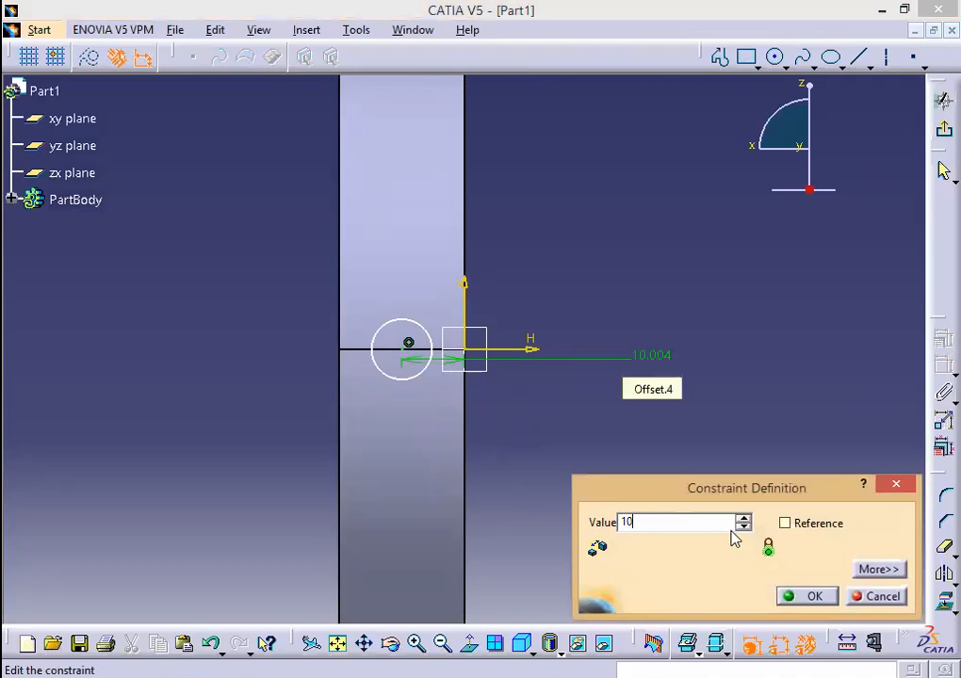
pyautogui.click(791, 596)
# Step: Give the small circle an 8 mm diameter
pyautogui.click(746, 59)
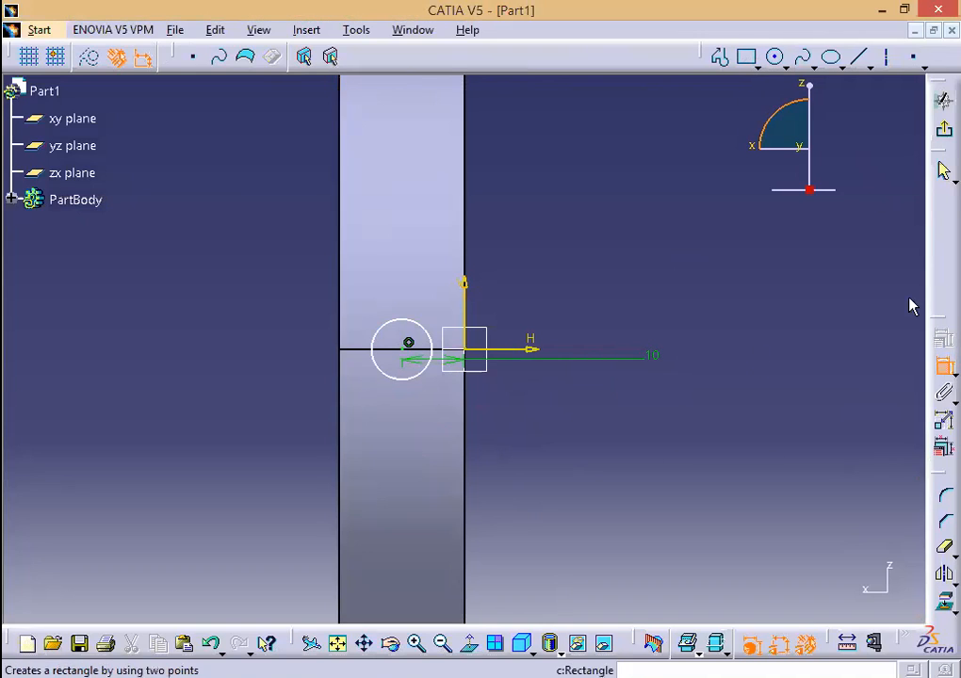
pyautogui.click(429, 331)
pyautogui.click(531, 271)
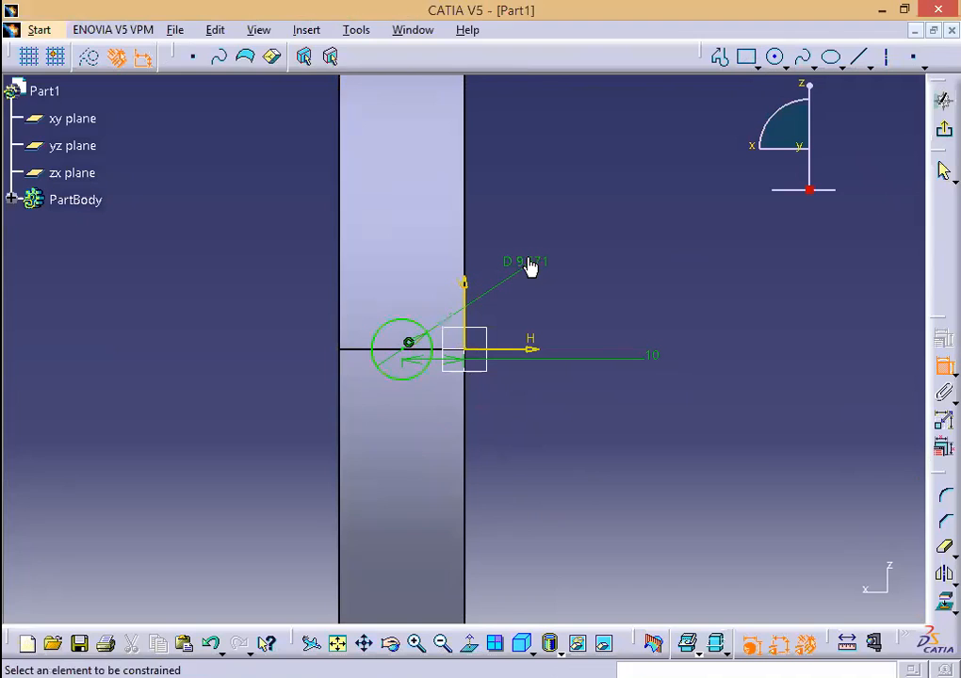
pyautogui.doubleClick(527, 265)
pyautogui.write('8')
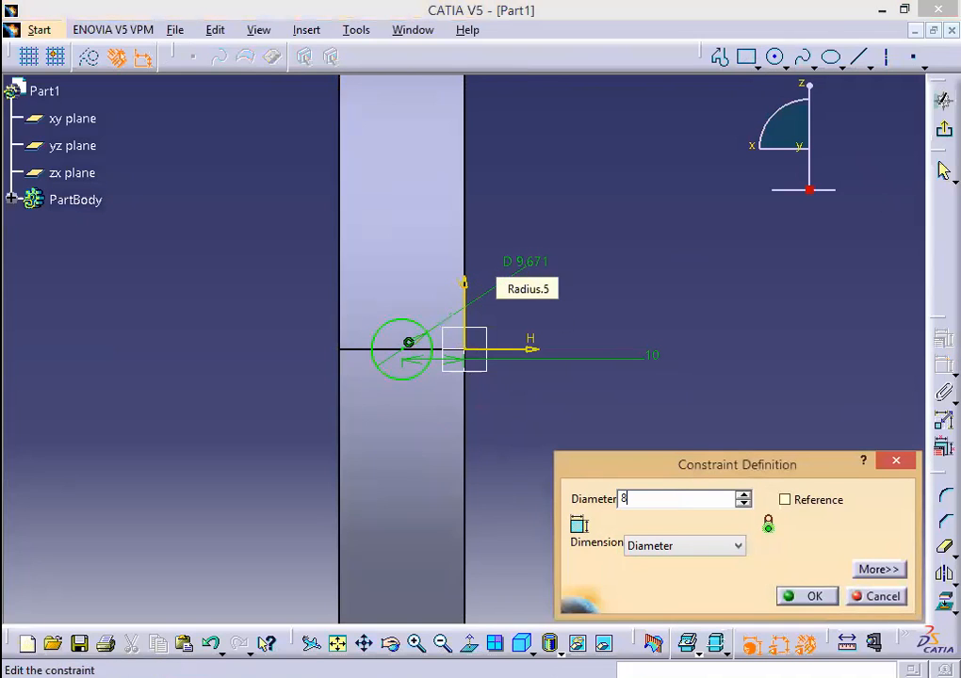
pyautogui.click(810, 599)
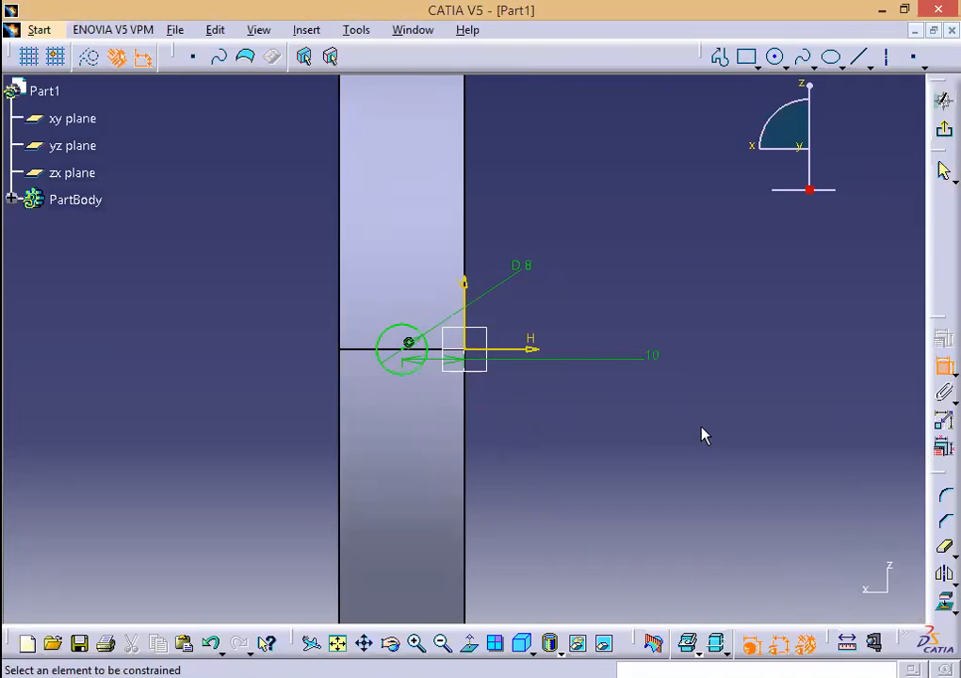
# Step: Cut the 8 mm circle as a 53 mm deep pocket through the ring wall
pyautogui.click(943, 101)
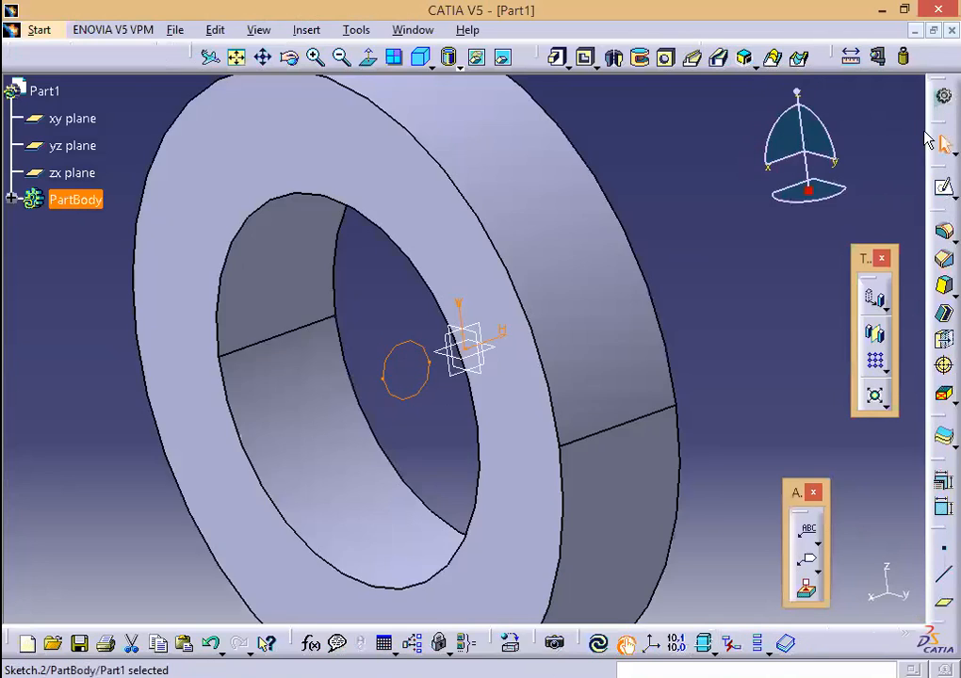
pyautogui.click(588, 60)
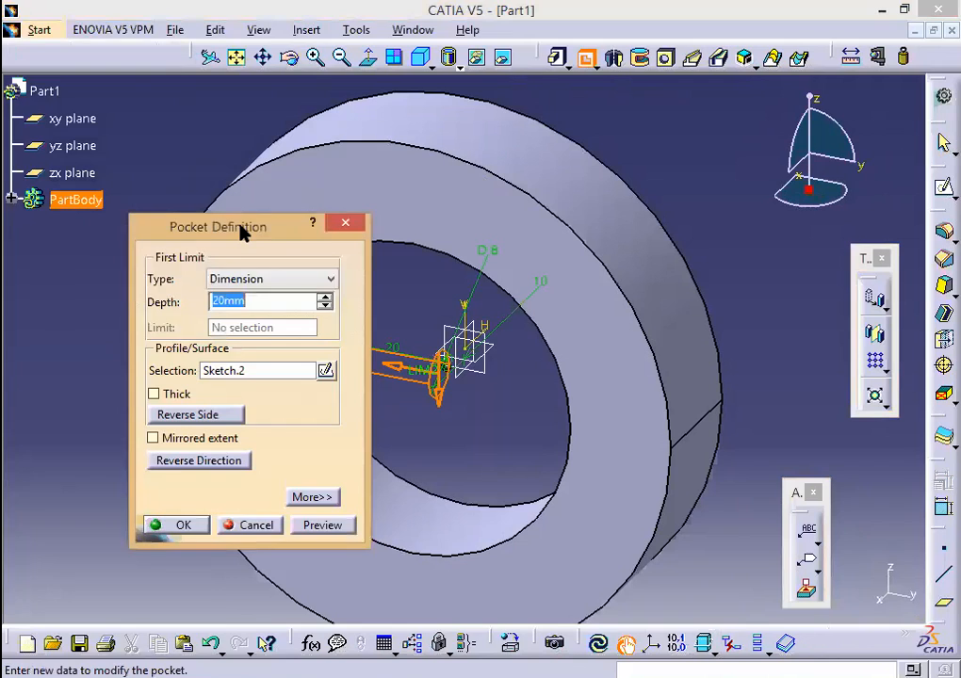
pyautogui.moveTo(241, 230); pyautogui.dragTo(88, 339)
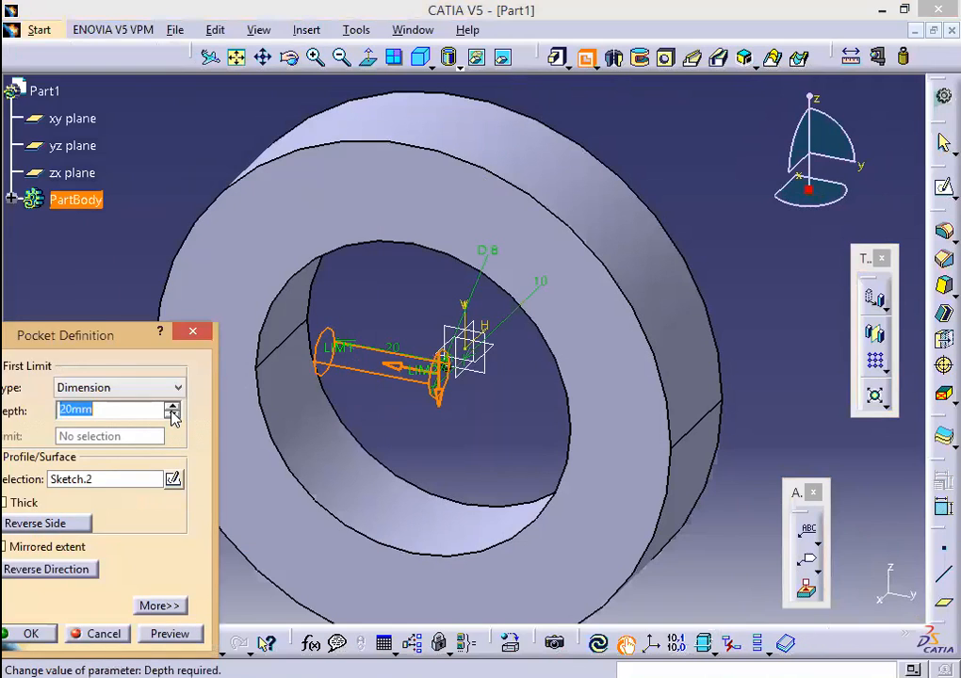
pyautogui.click(171, 407)
pyautogui.click(172, 407)
pyautogui.click(171, 407)
pyautogui.click(171, 407)
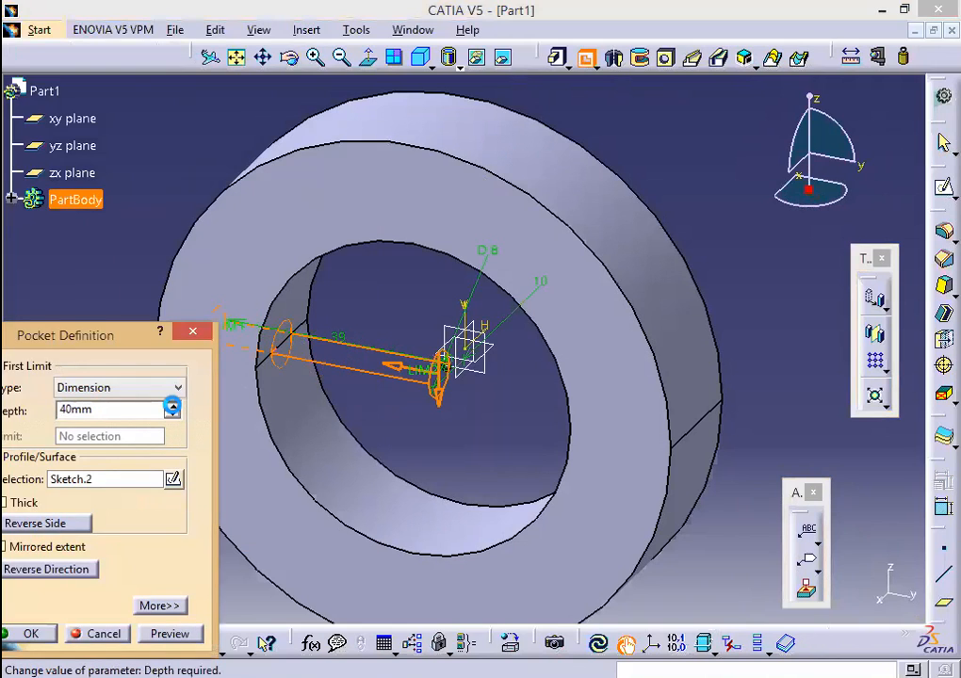
pyautogui.click(172, 407)
pyautogui.click(172, 407)
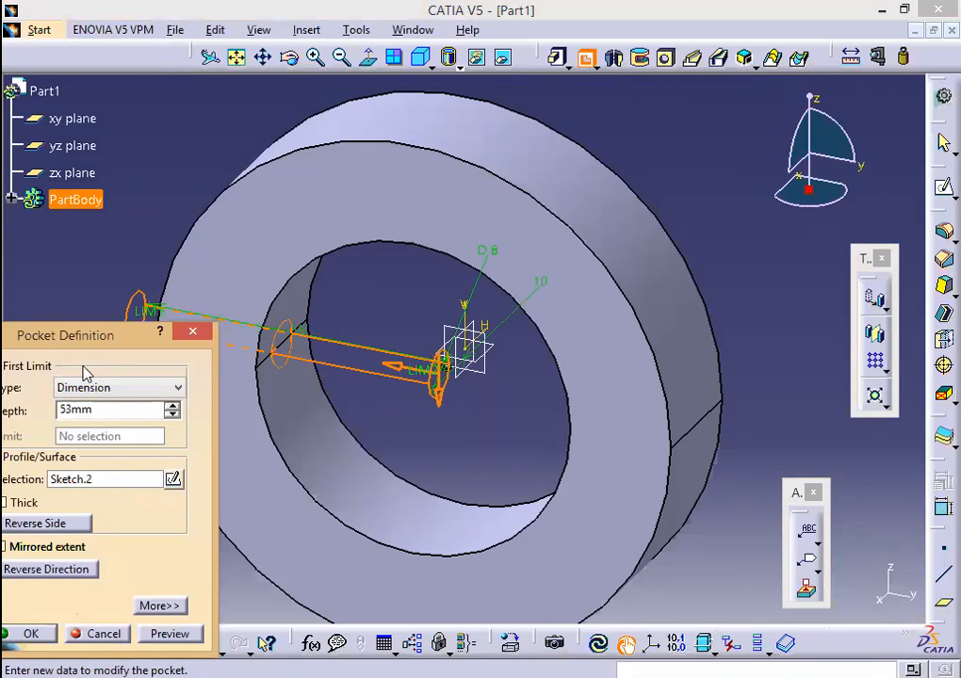
pyautogui.moveTo(85, 336); pyautogui.dragTo(659, 178)
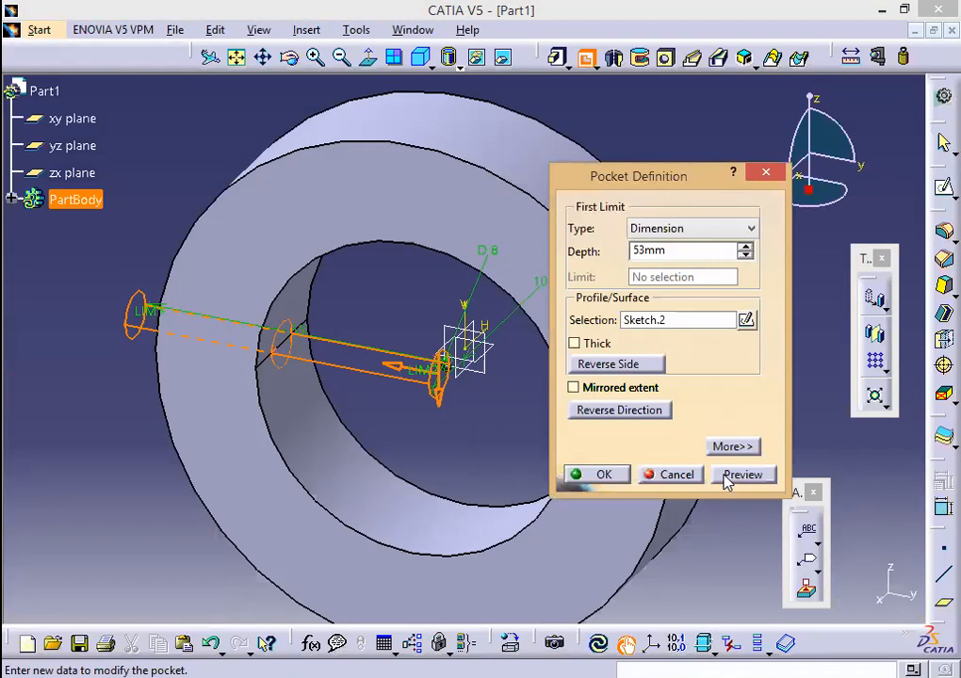
pyautogui.click(620, 476)
pyautogui.click(370, 414)
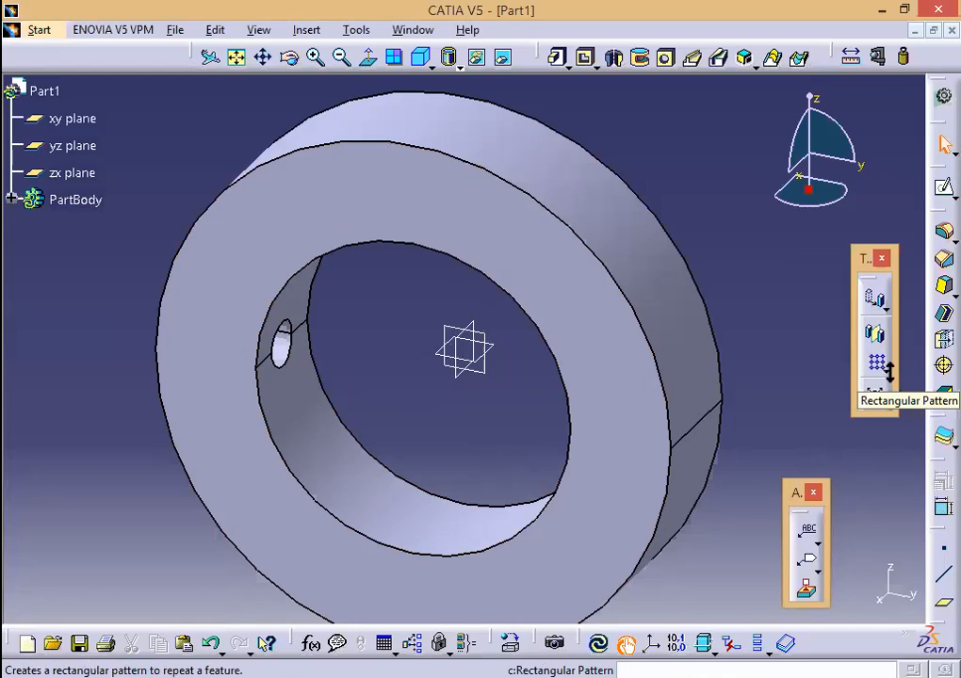
# Step: Start a Circular Pattern and set its angular spacing to 60°
pyautogui.click(887, 372)
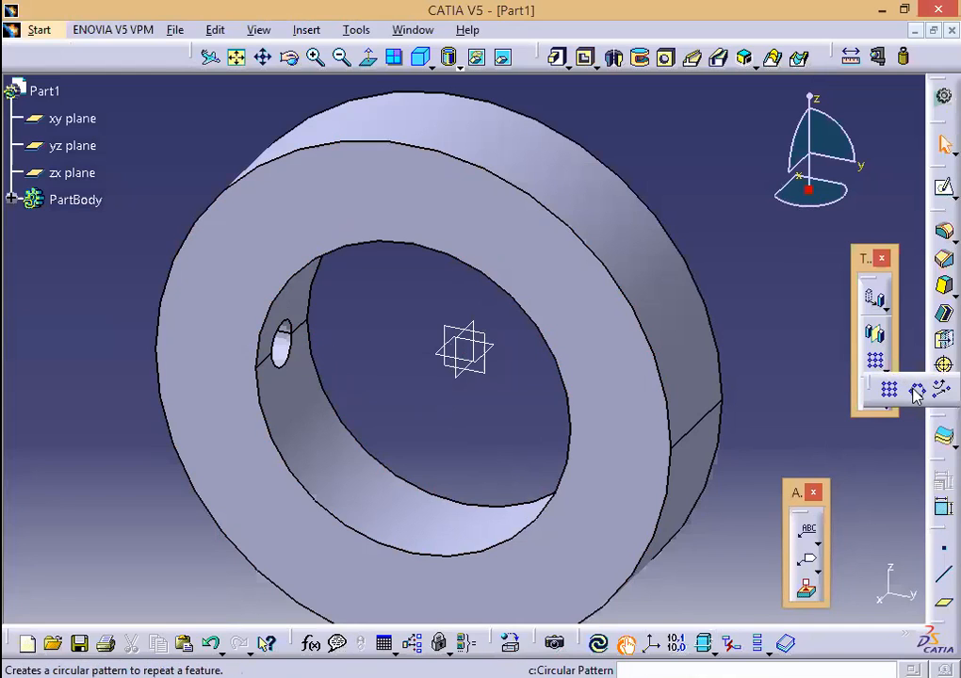
pyautogui.click(916, 392)
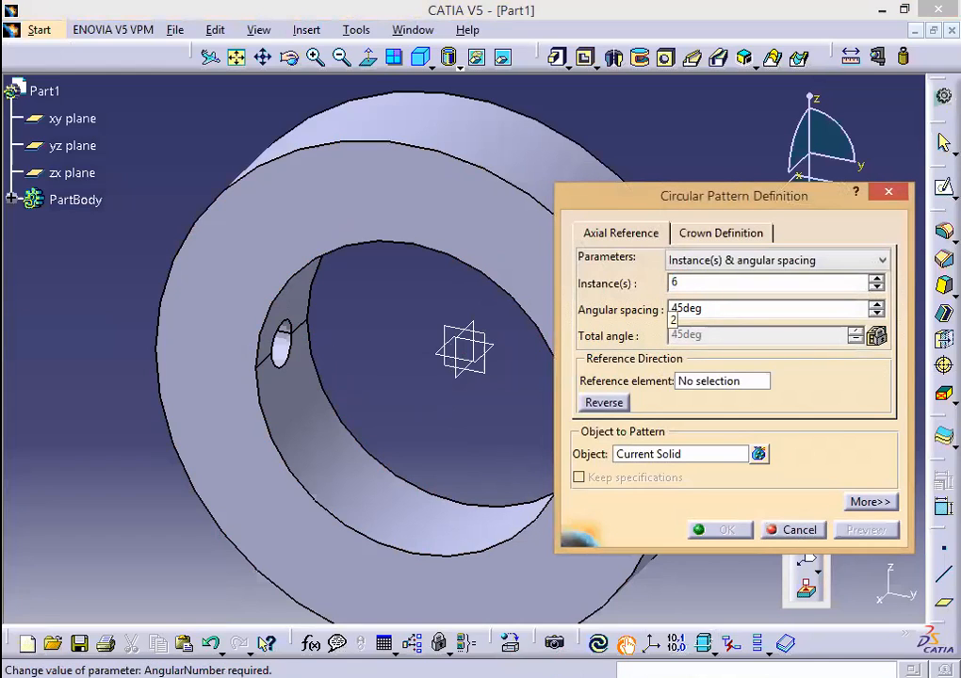
pyautogui.moveTo(721, 304); pyautogui.dragTo(672, 306)
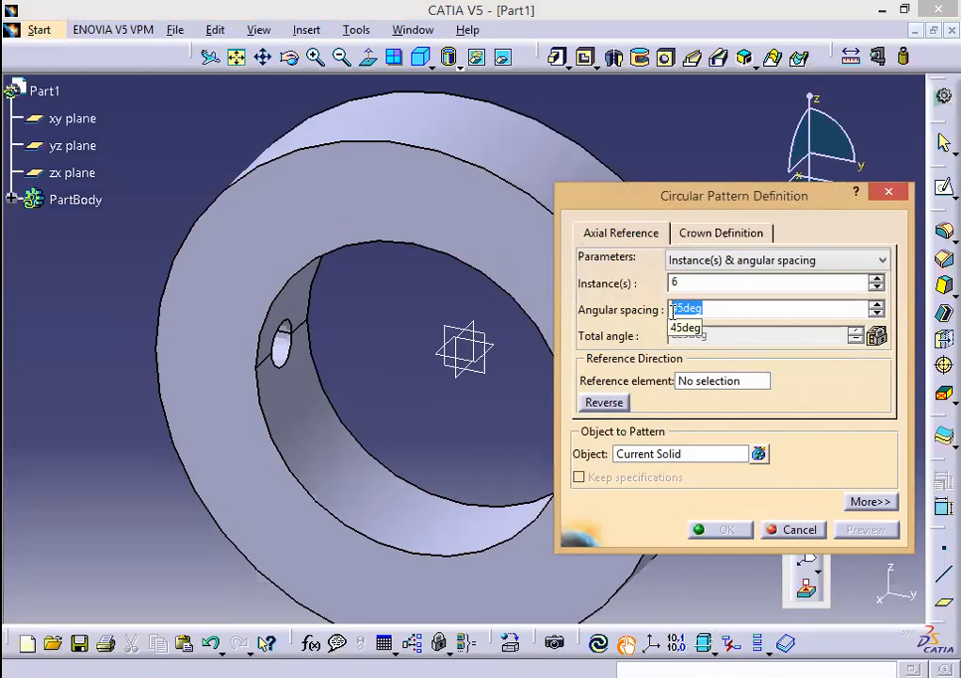
pyautogui.hotkey('alt', 'Tab')
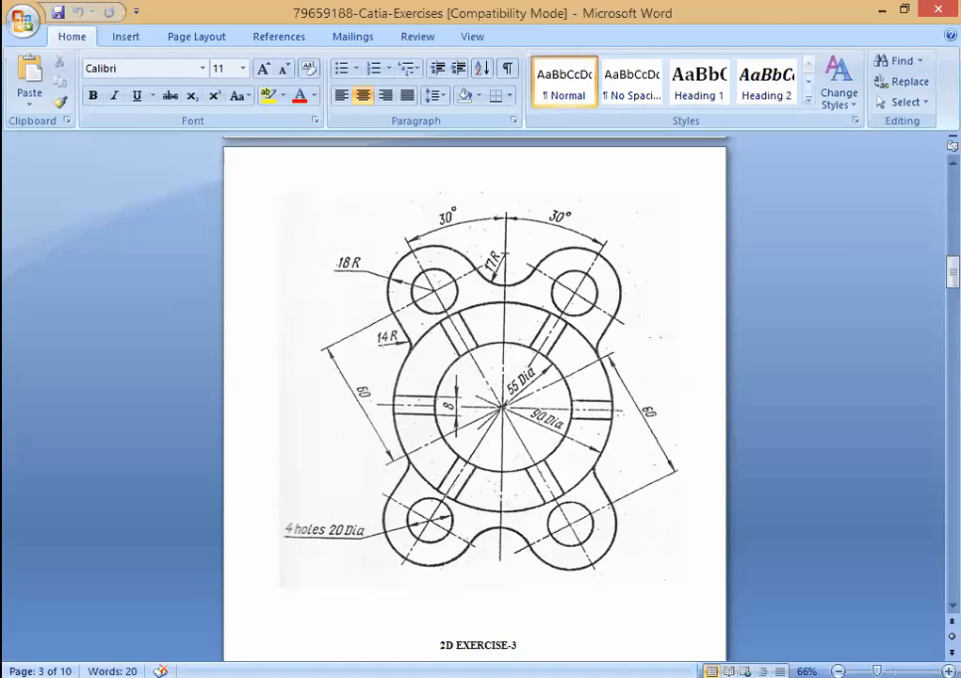
pyautogui.hotkey('alt', 'Tab')
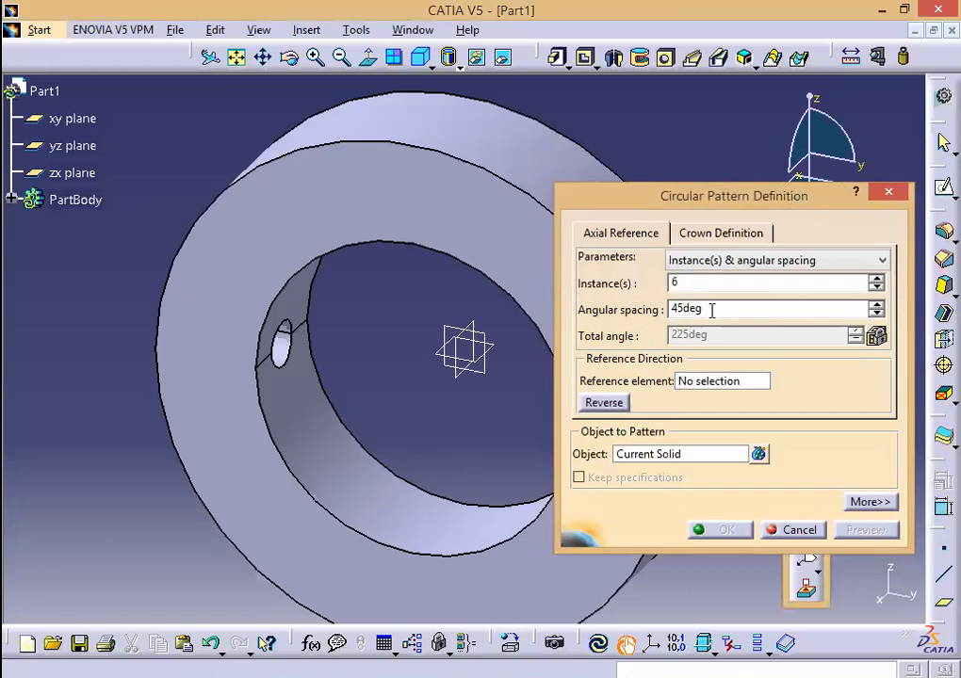
pyautogui.doubleClick(666, 309)
pyautogui.write('6')
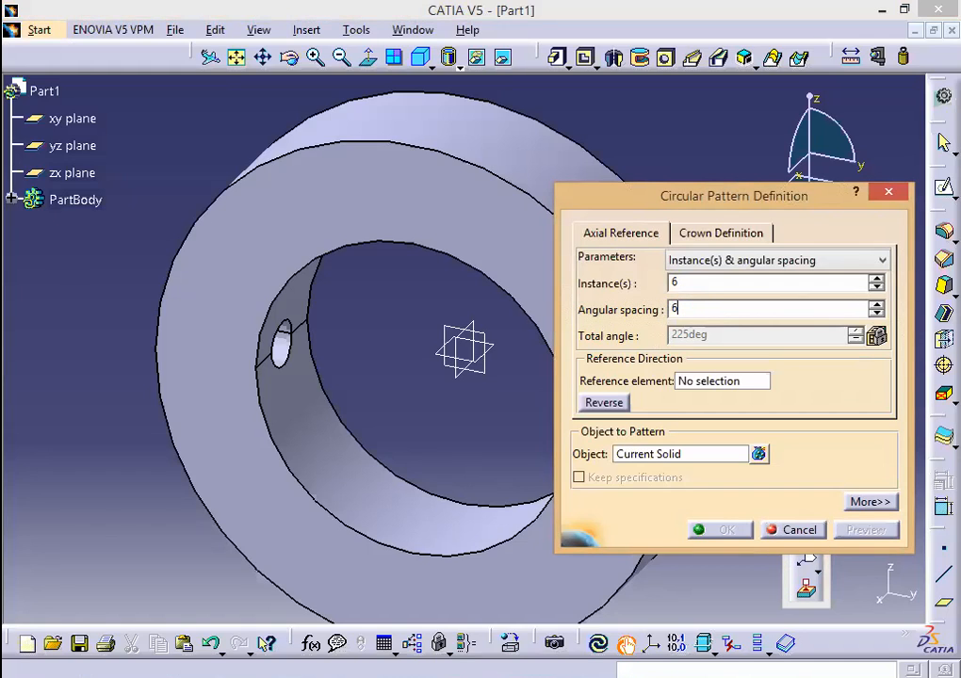
pyautogui.write('0')
pyautogui.click(726, 381)
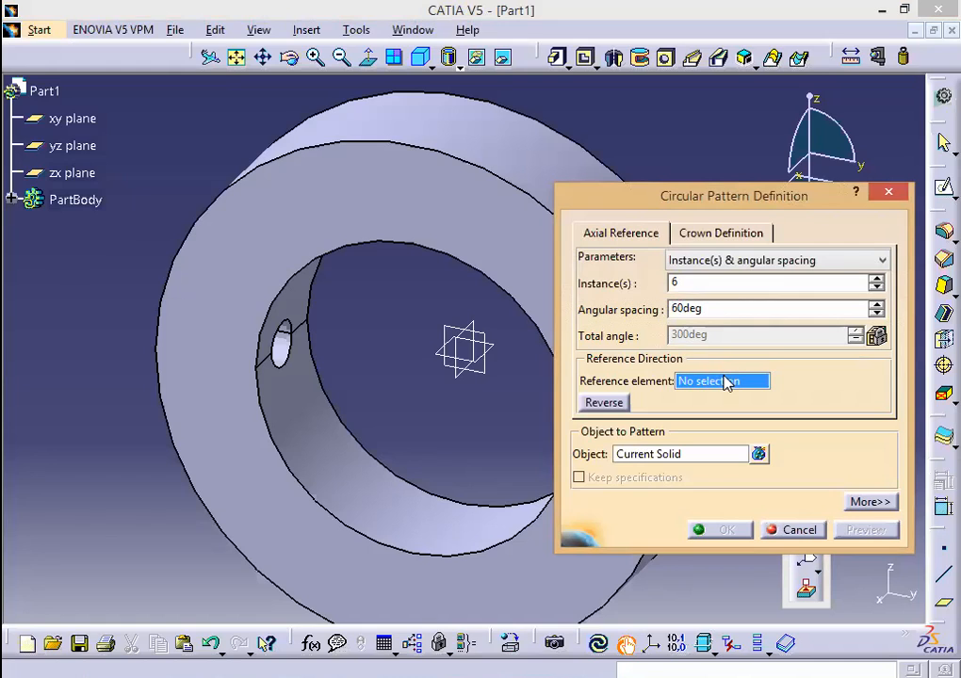
# Step: Use the ring face as reference and Pocket.1 as object, confirming six instances
pyautogui.click(361, 413)
pyautogui.click(644, 456)
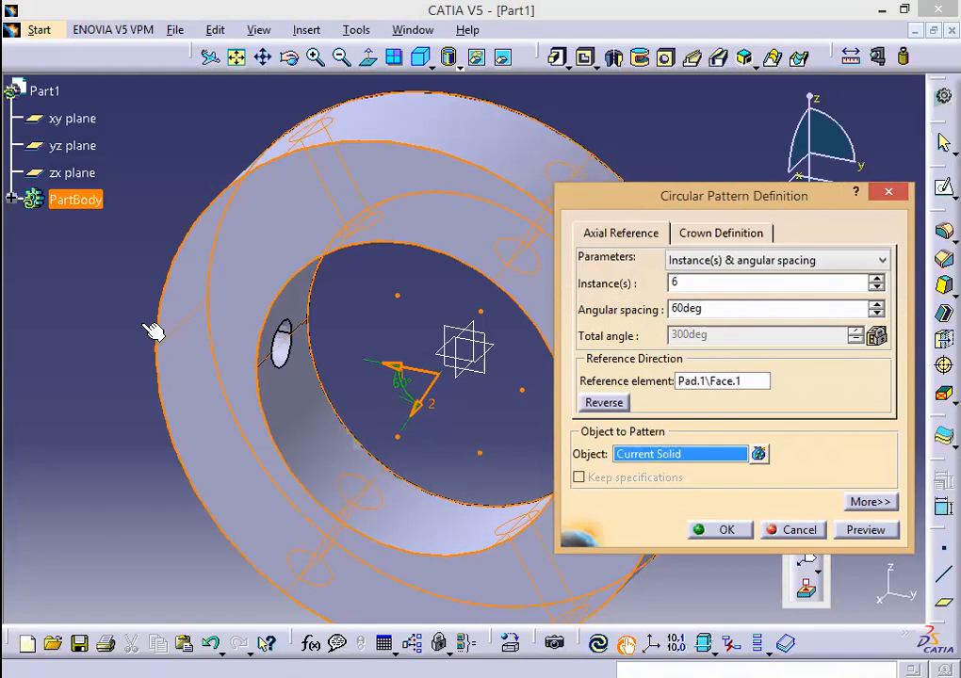
pyautogui.click(12, 200)
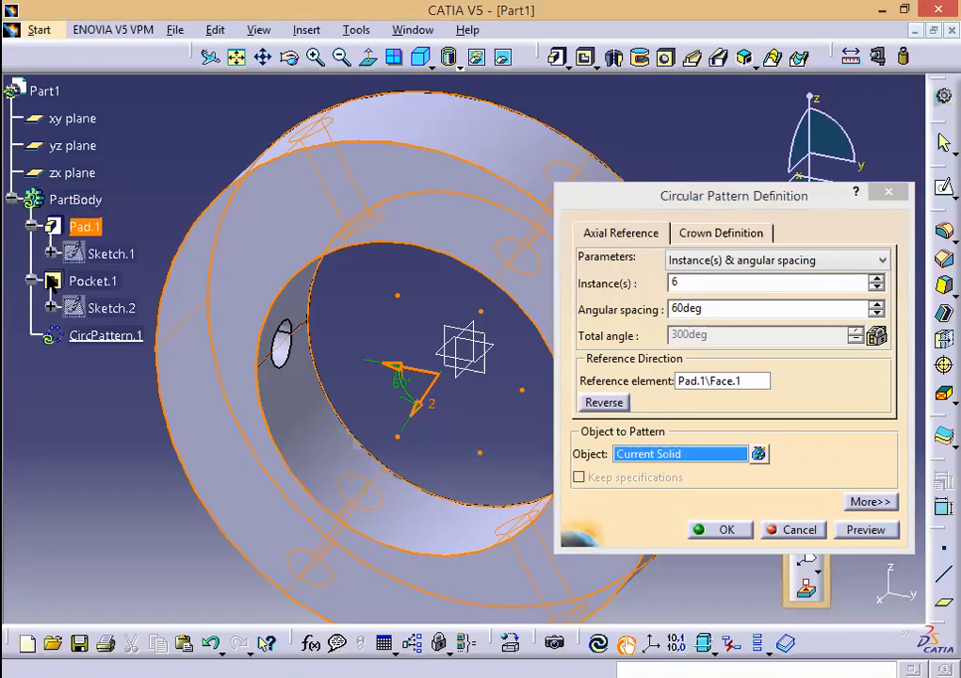
pyautogui.click(91, 282)
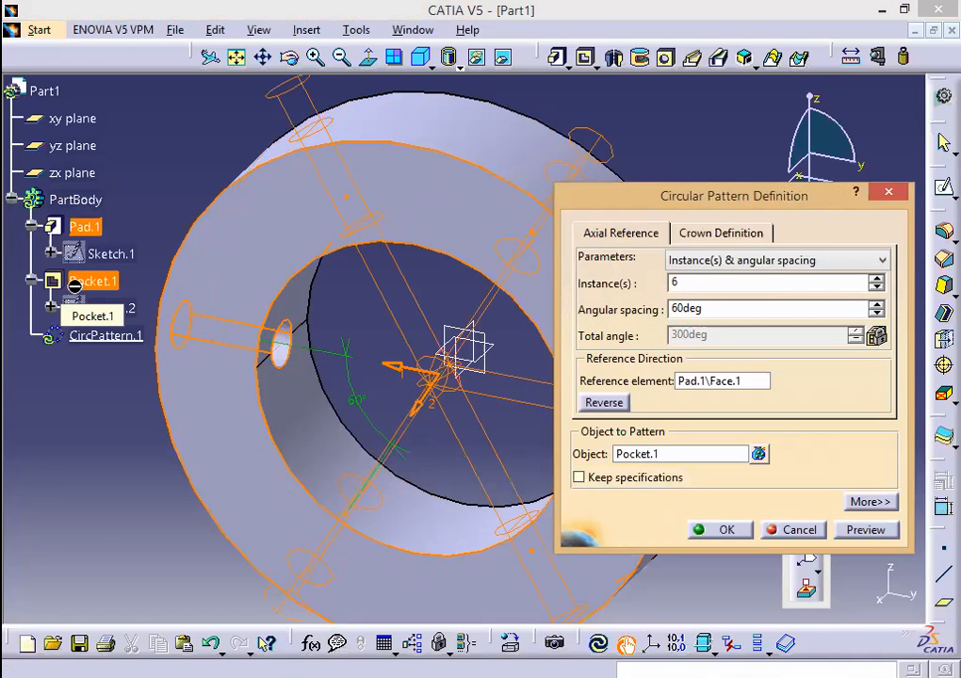
pyautogui.click(862, 530)
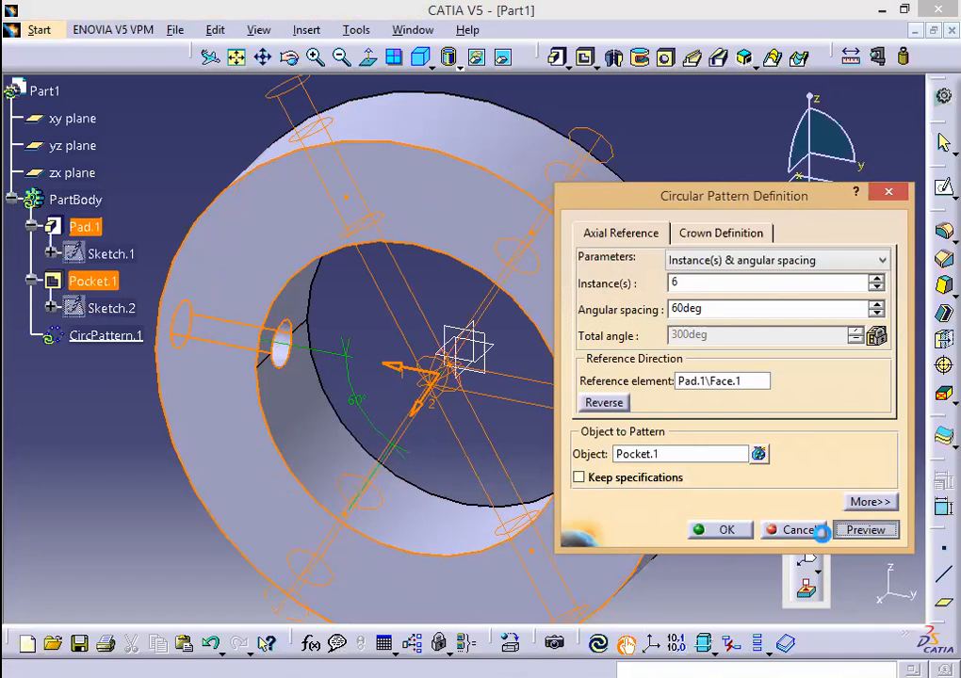
pyautogui.click(740, 535)
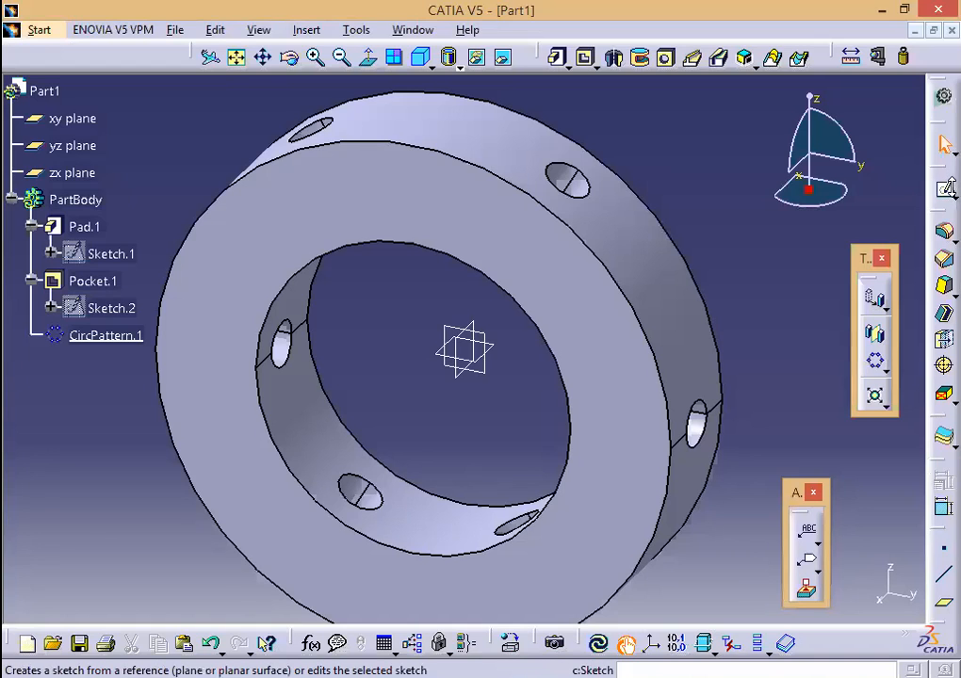
# Step: Create a new sketch on the yz plane and frame the ring face-on
pyautogui.click(944, 189)
pyautogui.click(480, 336)
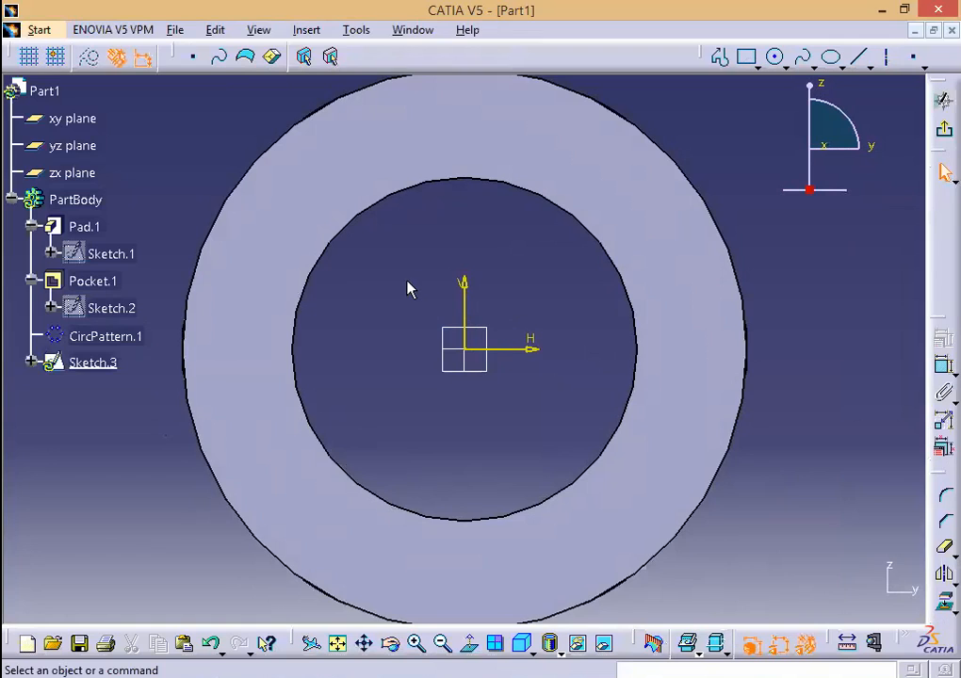
pyautogui.moveTo(412, 273); pyautogui.dragTo(416, 543, button='middle')
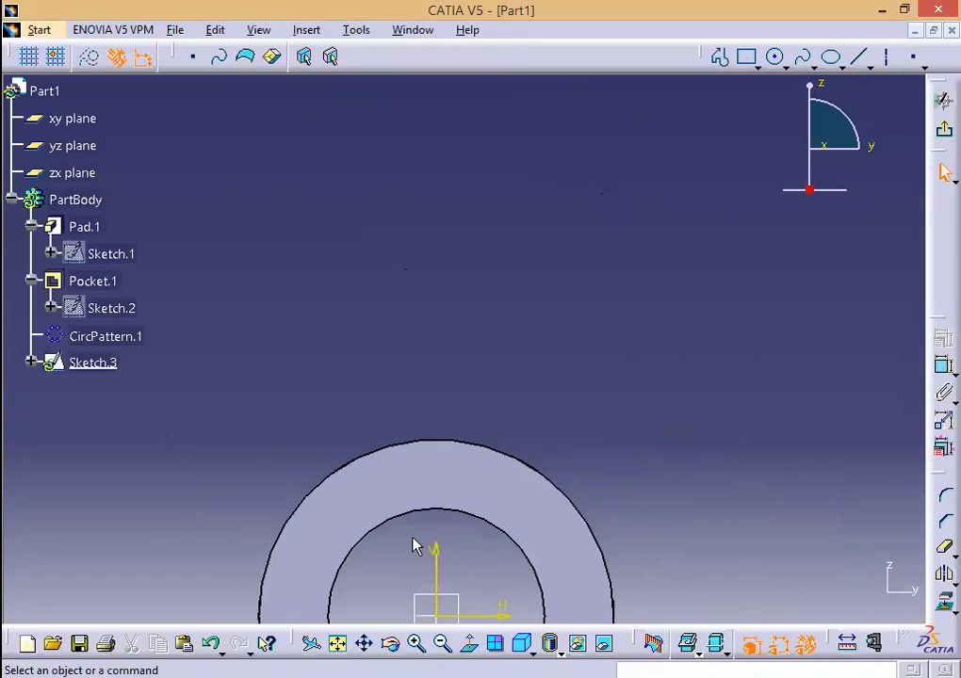
pyautogui.moveTo(473, 417)
pyautogui.mouseDown(button='middle')
pyautogui.moveTo(468, 550)
pyautogui.moveTo(476, 511)
pyautogui.moveTo(452, 605)
pyautogui.moveTo(472, 474)
pyautogui.mouseUp(button='middle')
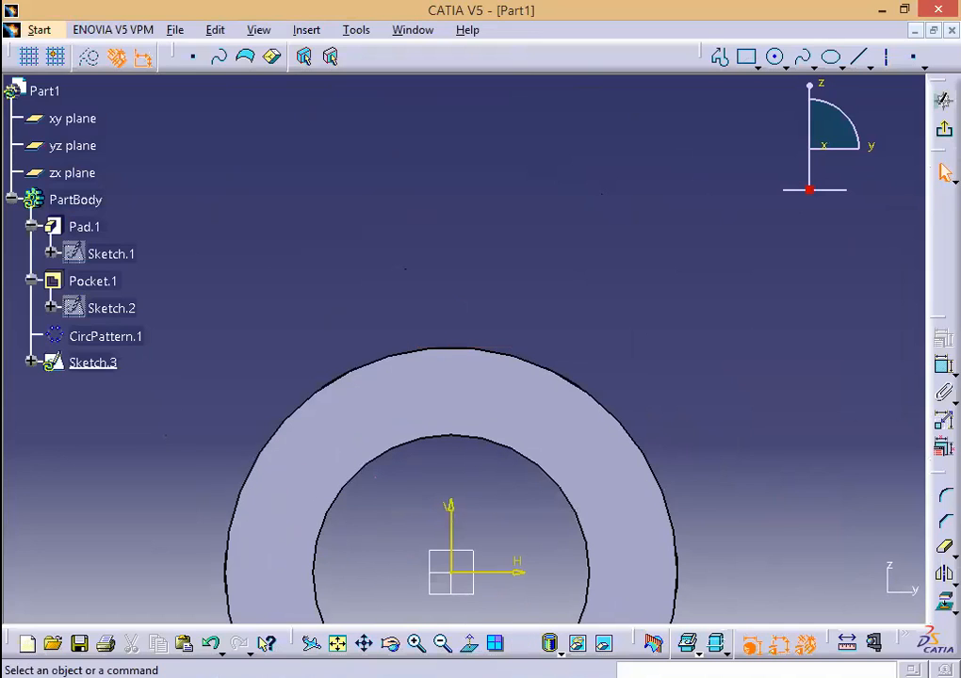
pyautogui.hotkey('alt', 'Tab')
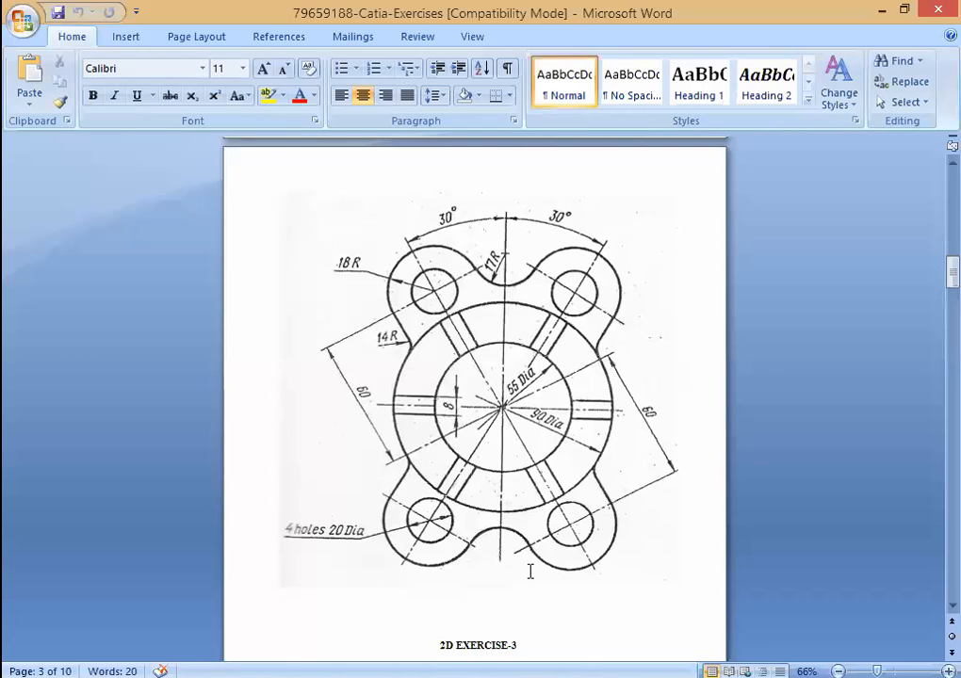
pyautogui.hotkey('alt', 'Tab')
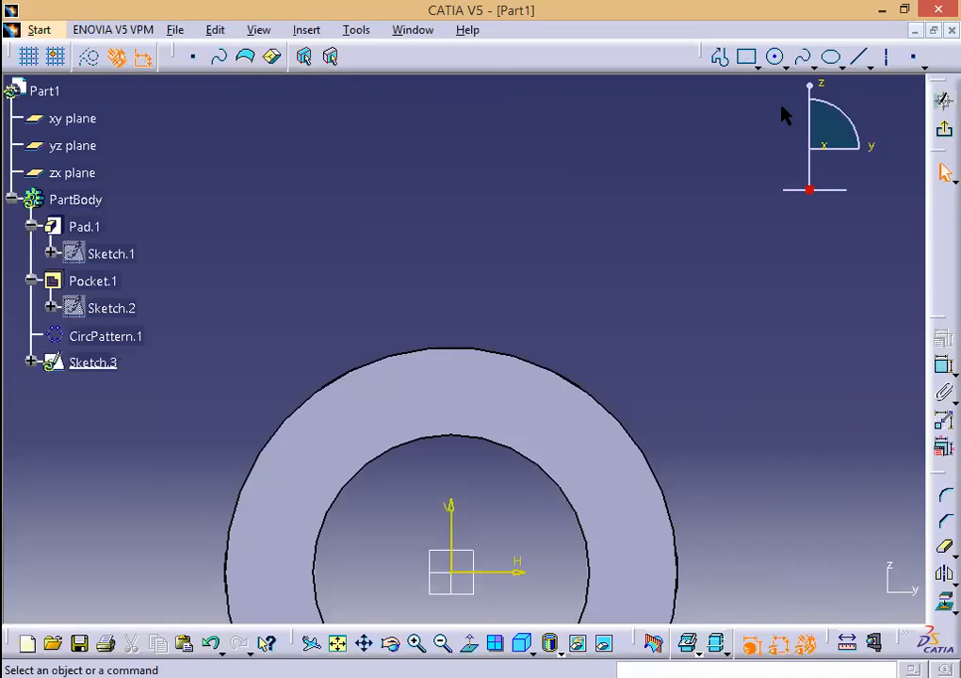
# Step: Draw an axis from the origin up-right and a construction line up-left
pyautogui.click(889, 62)
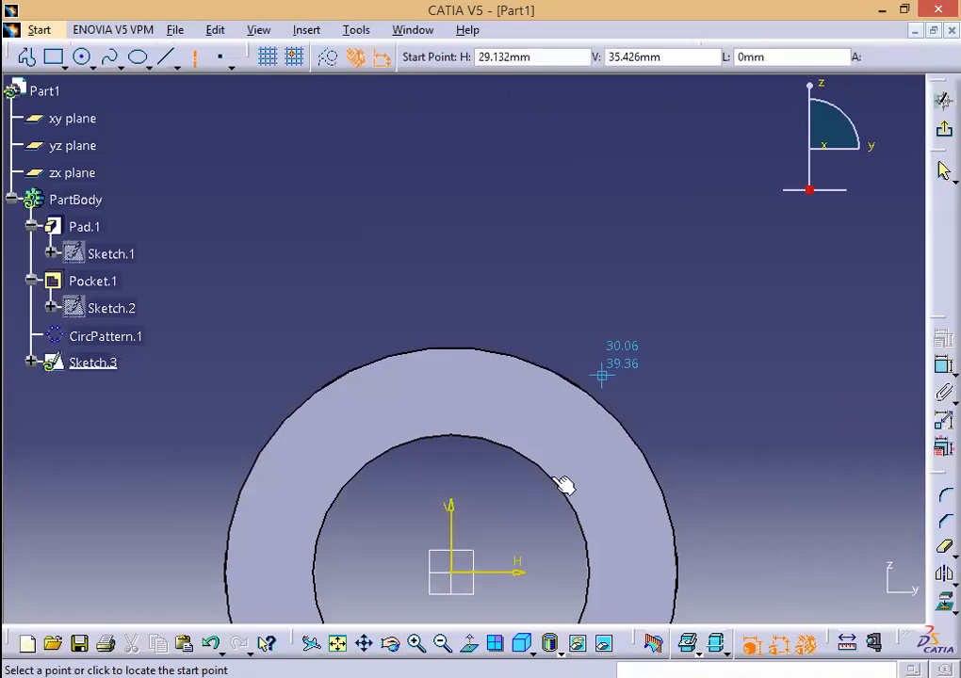
pyautogui.click(451, 572)
pyautogui.click(655, 261)
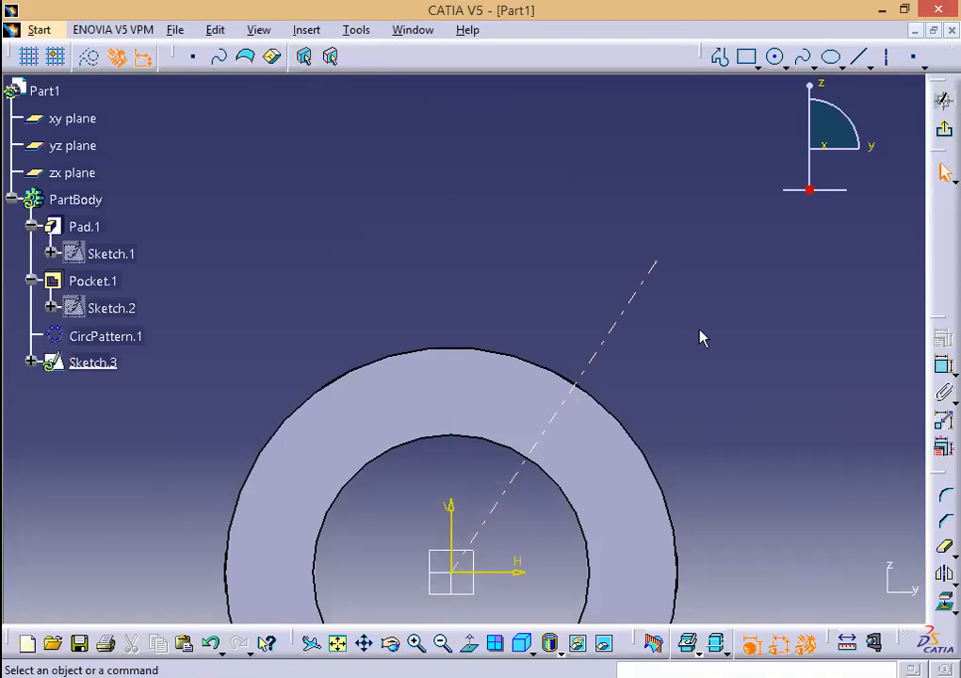
pyautogui.click(858, 58)
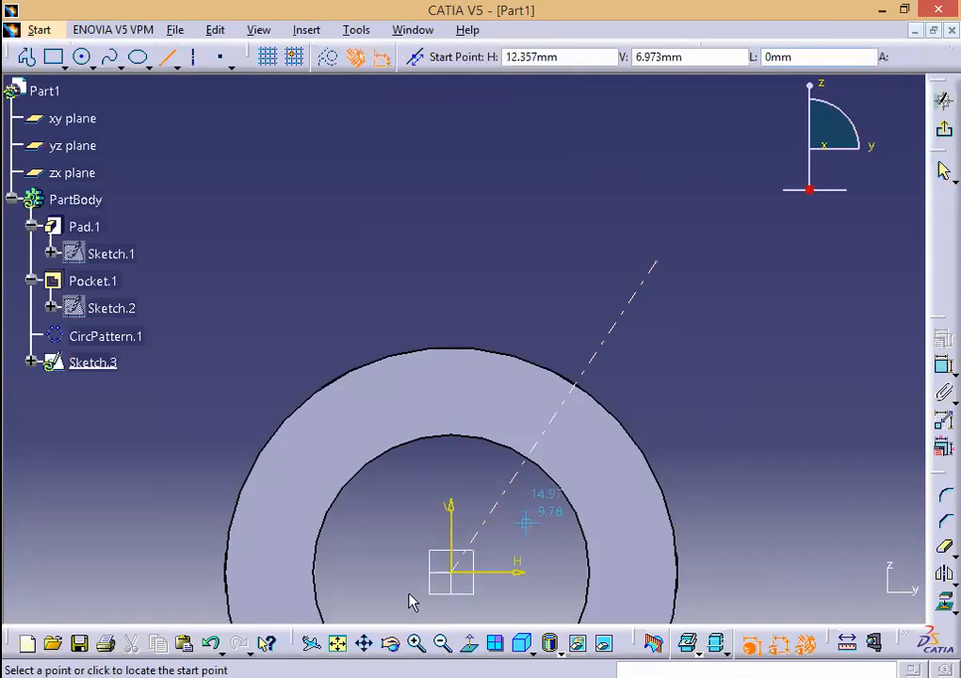
pyautogui.click(452, 571)
pyautogui.click(261, 285)
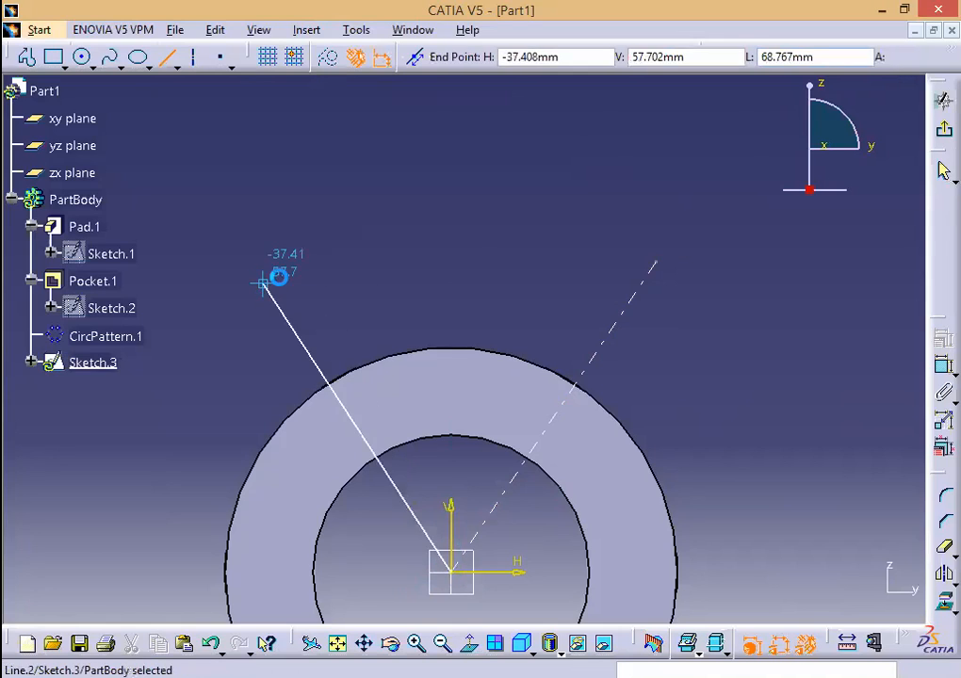
pyautogui.click(89, 57)
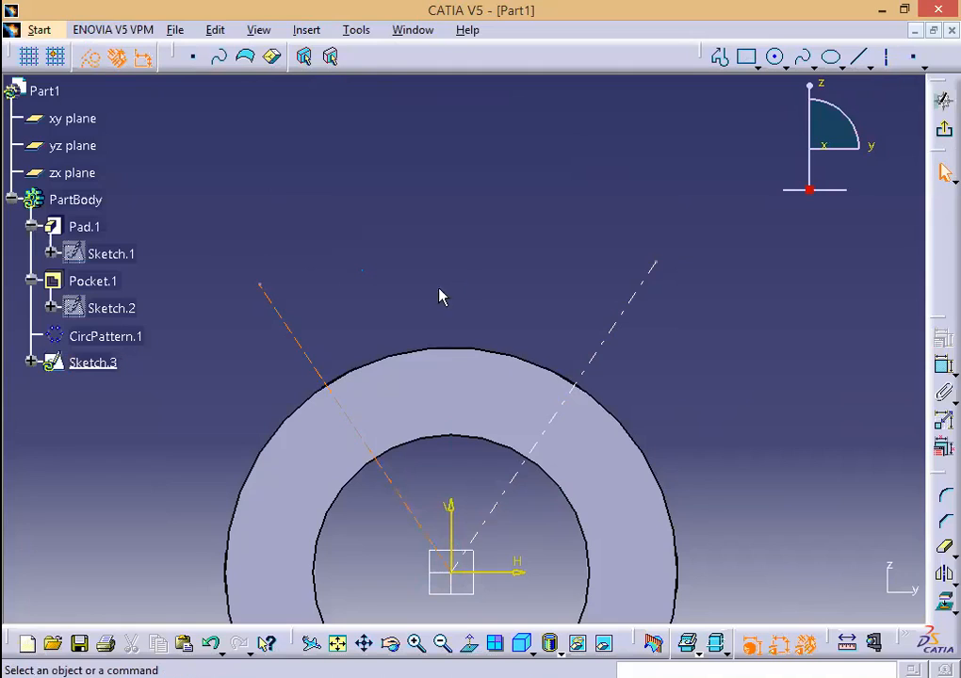
# Step: Delete the extra construction line so only the diagonal centreline remains
pyautogui.click(304, 338)
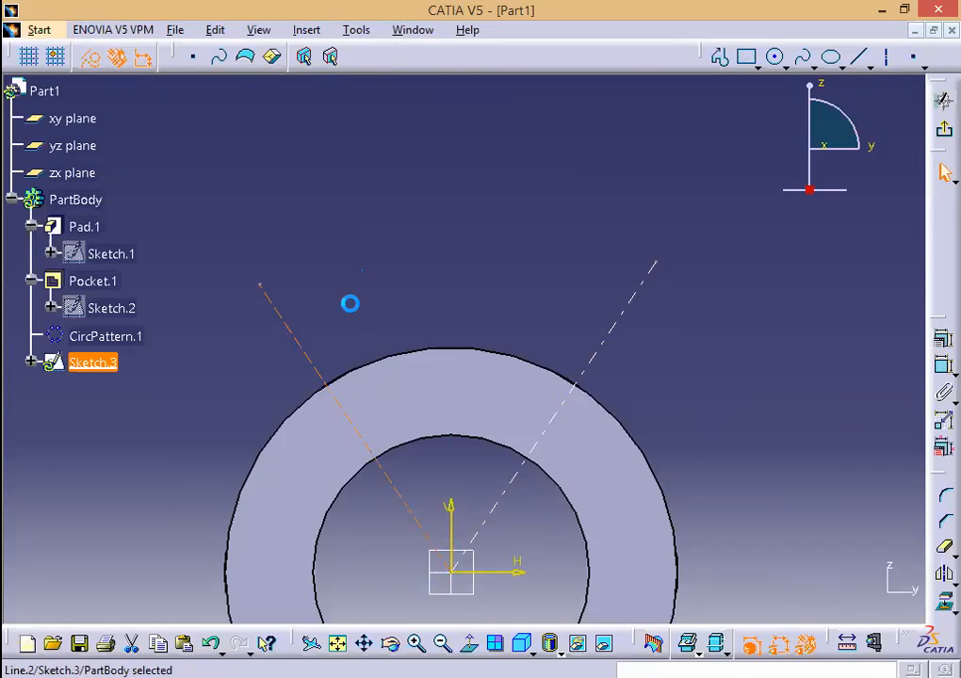
pyautogui.press('Delete')
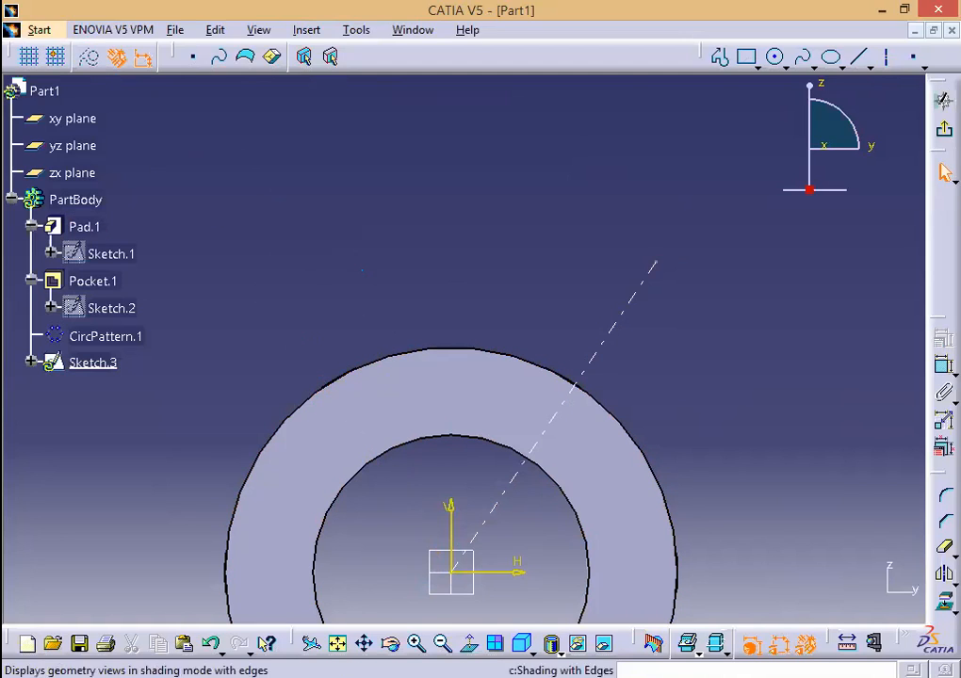
pyautogui.hotkey('alt', 'Tab')
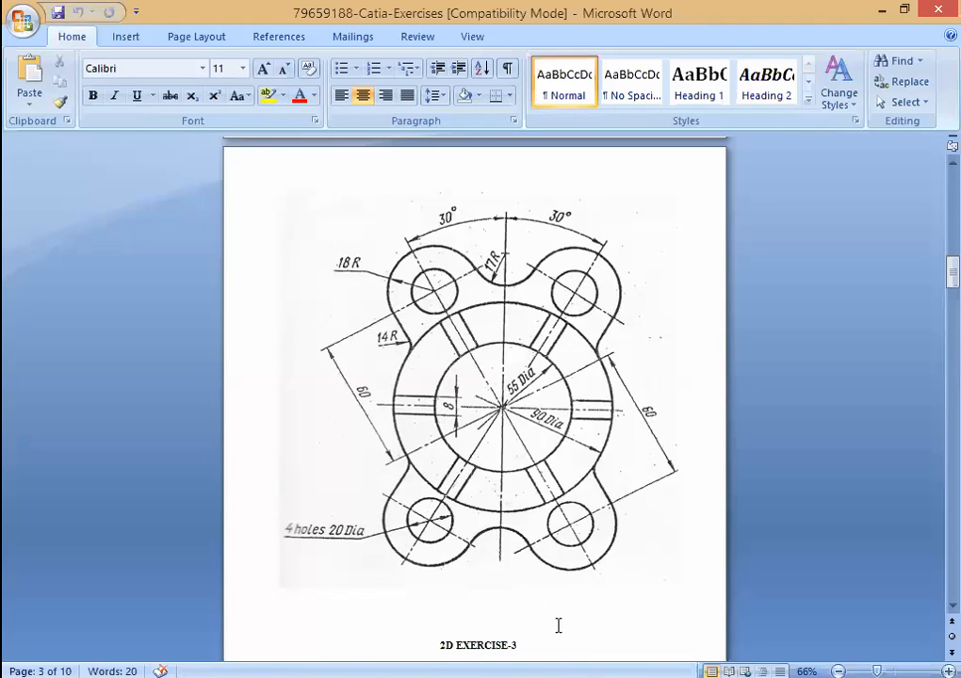
pyautogui.hotkey('alt', 'Tab')
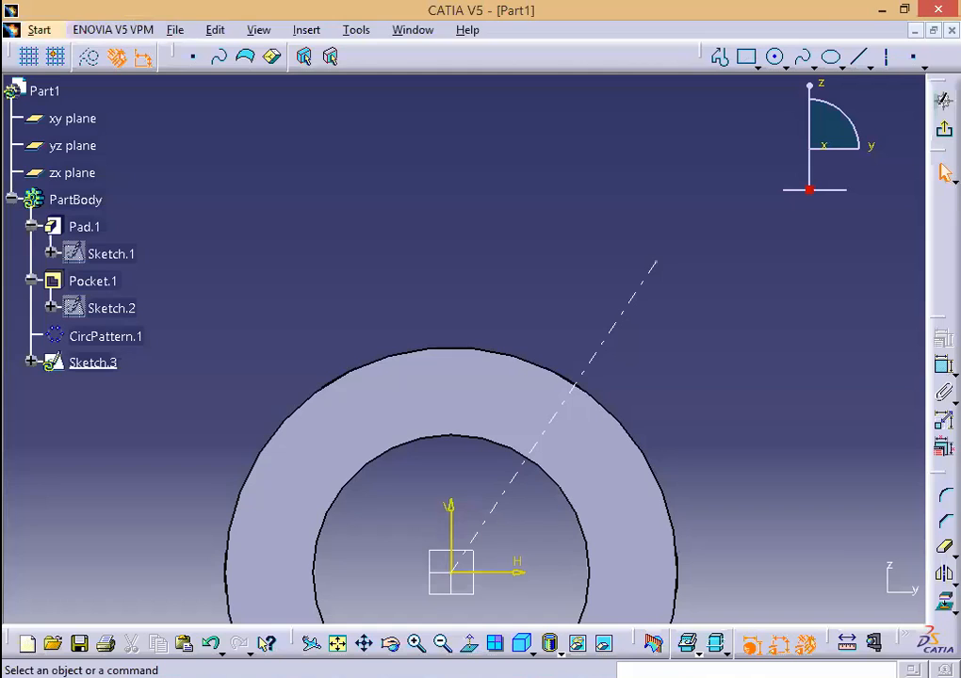
# Step: Draw a small and a larger concentric circle on the diagonal centreline outside the ring
pyautogui.click(629, 303)
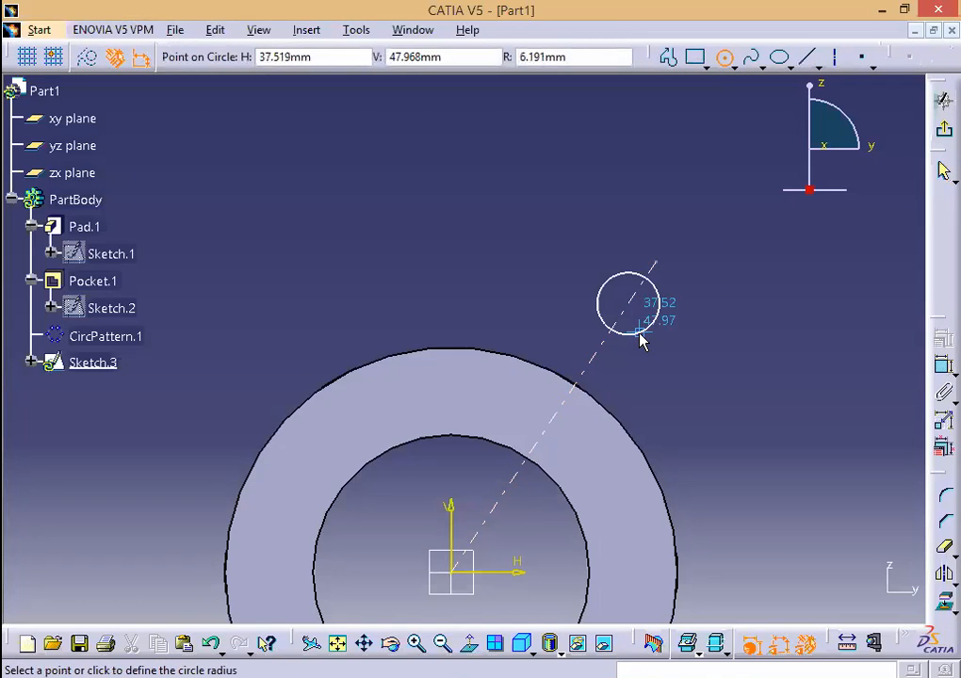
pyautogui.click(641, 341)
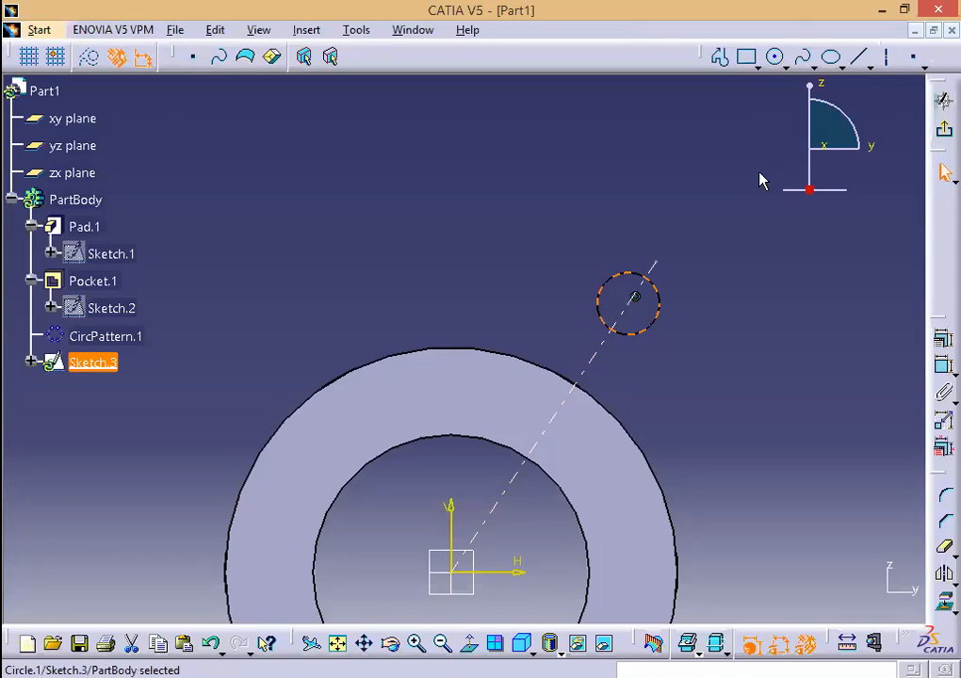
pyautogui.click(775, 58)
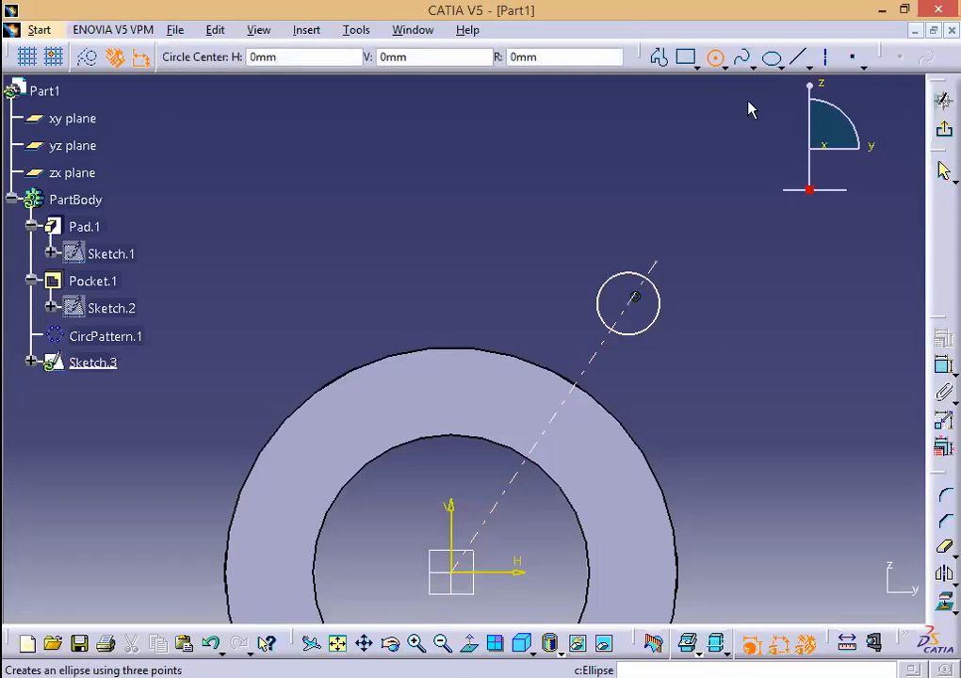
pyautogui.click(635, 303)
pyautogui.click(636, 367)
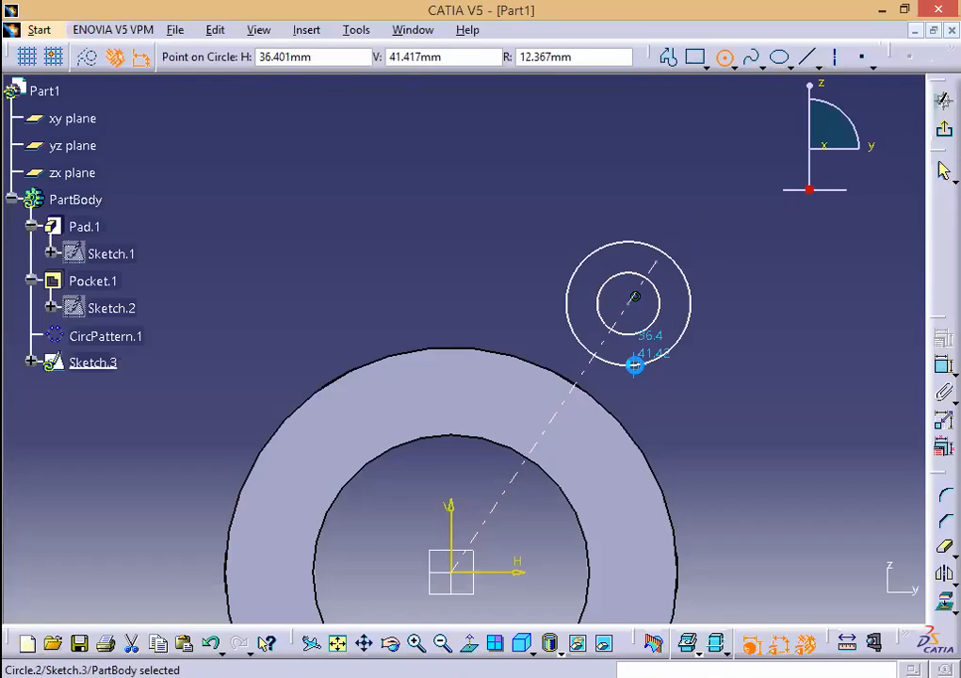
pyautogui.click(785, 393)
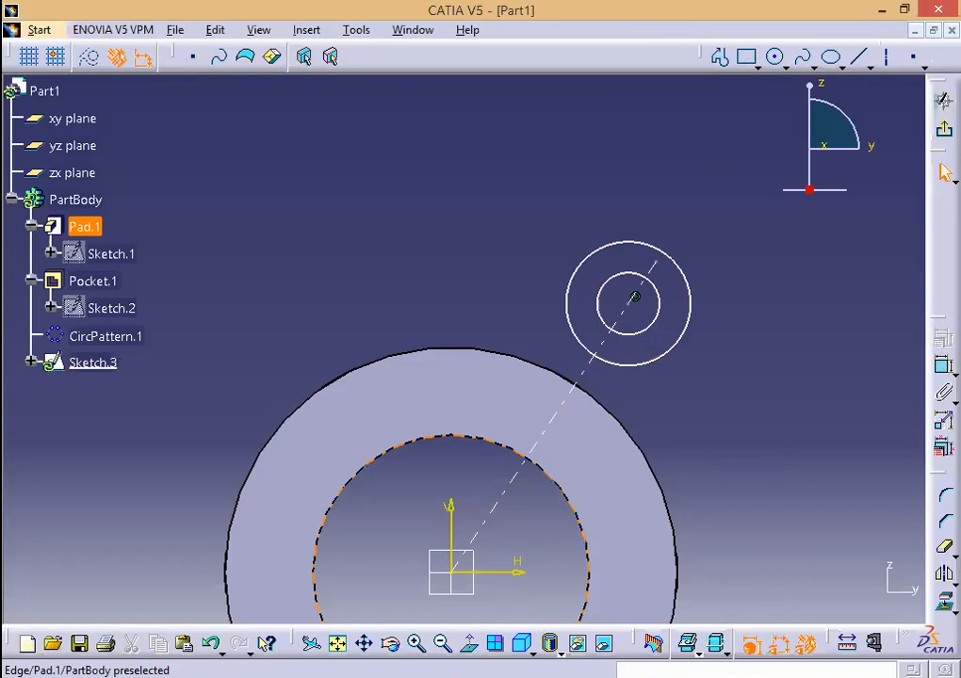
pyautogui.hotkey('alt', 'Tab')
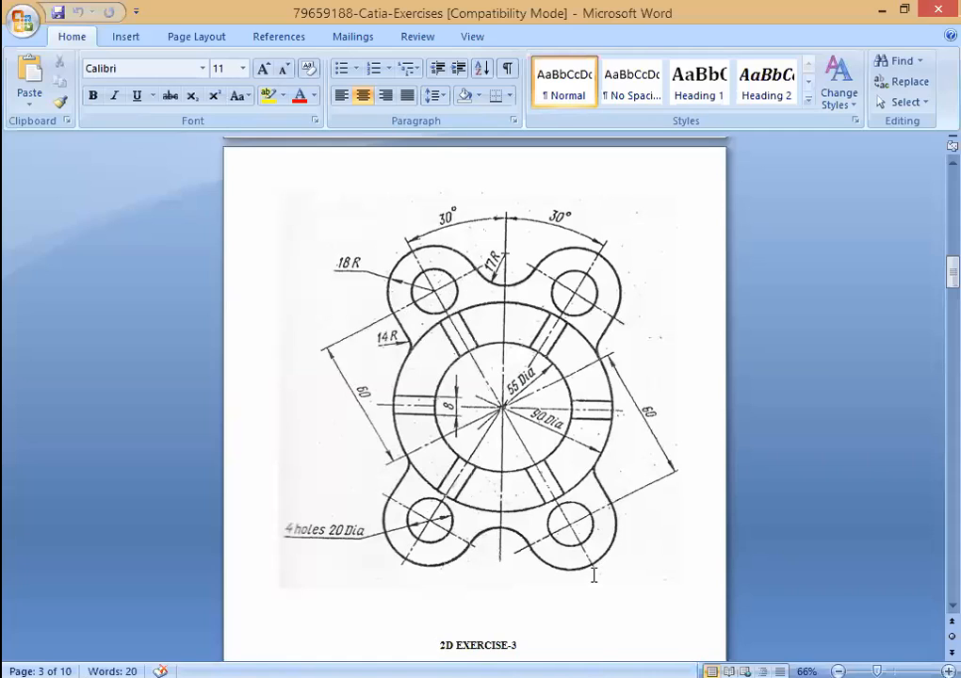
pyautogui.hotkey('alt', 'Tab')
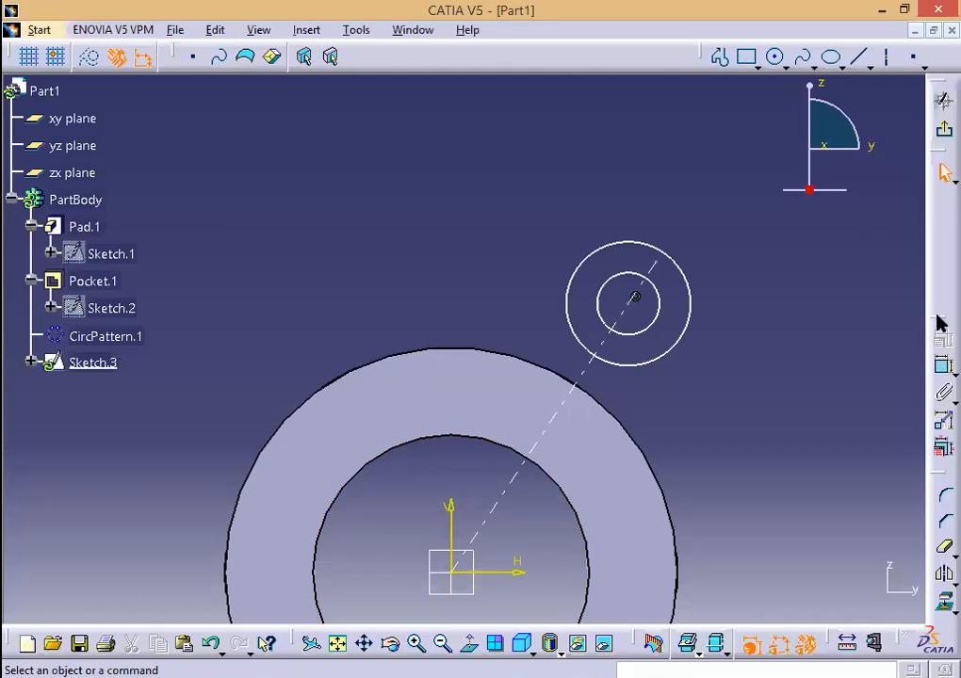
pyautogui.click(945, 367)
pyautogui.click(645, 290)
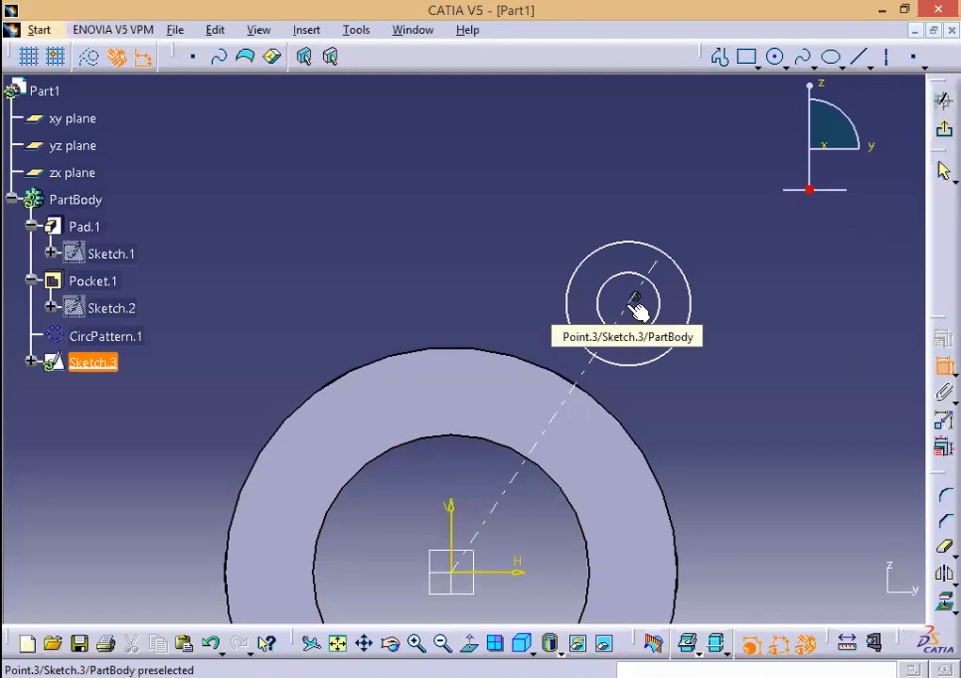
# Step: Dimension the circles' centre 60 mm from the sketch origin
pyautogui.click(458, 573)
pyautogui.click(735, 535)
pyautogui.doubleClick(725, 520)
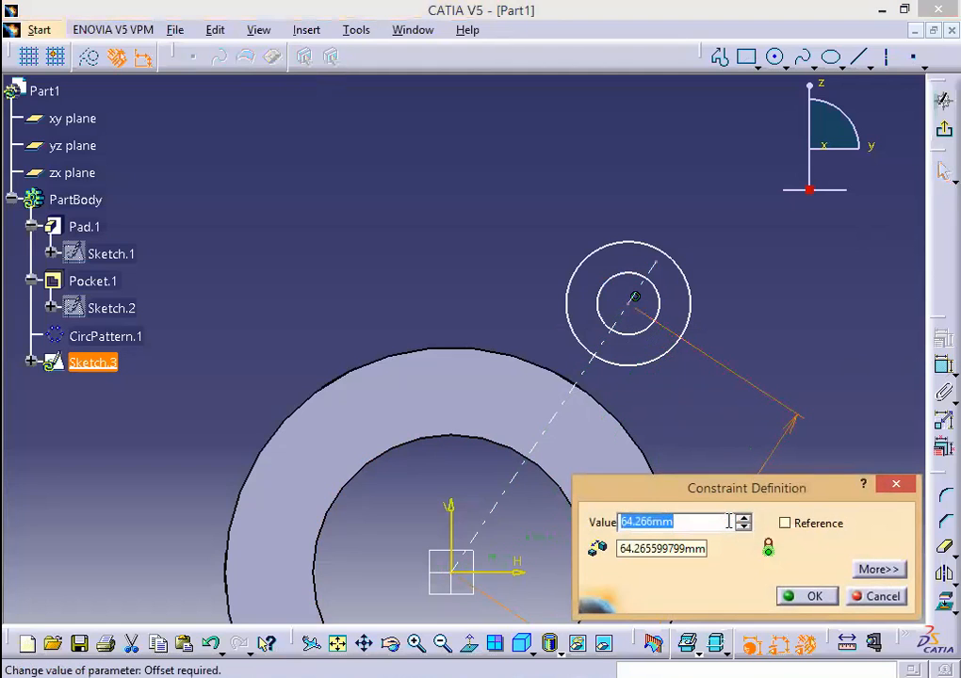
pyautogui.write('60')
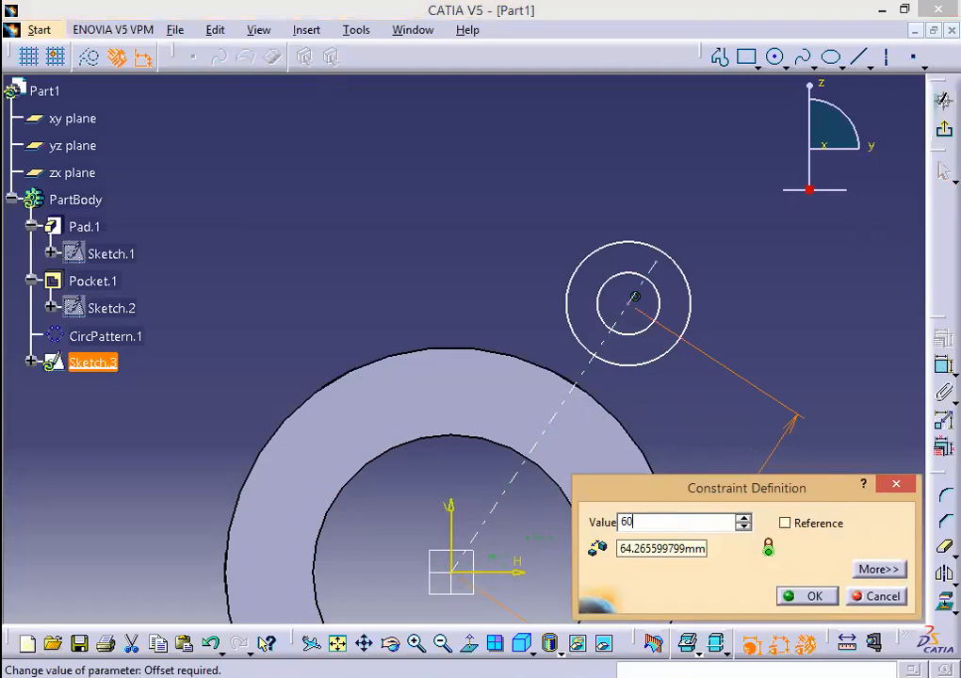
pyautogui.click(816, 598)
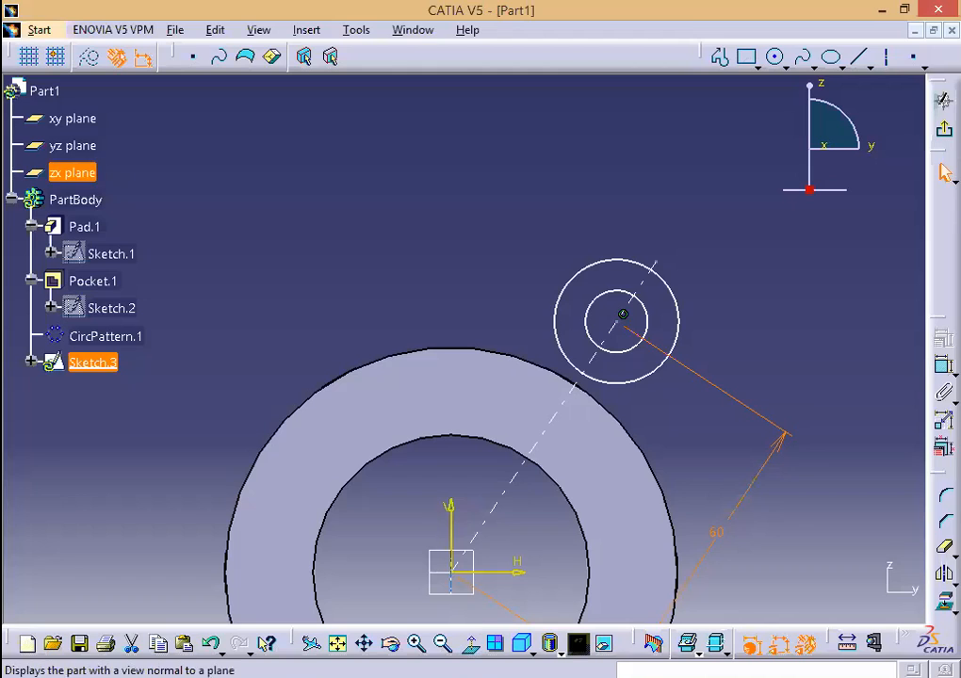
pyautogui.hotkey('alt', 'Tab')
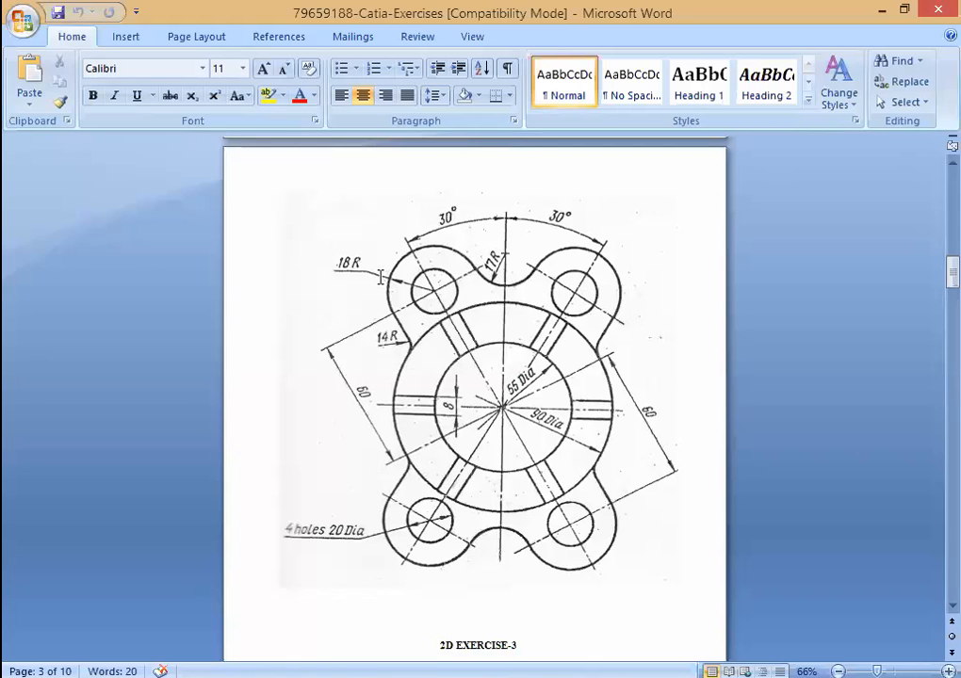
# Step: Inspect the Word drawing's 18R lugs and 20 mm holes, then return to CATIA
pyautogui.click(300, 262)
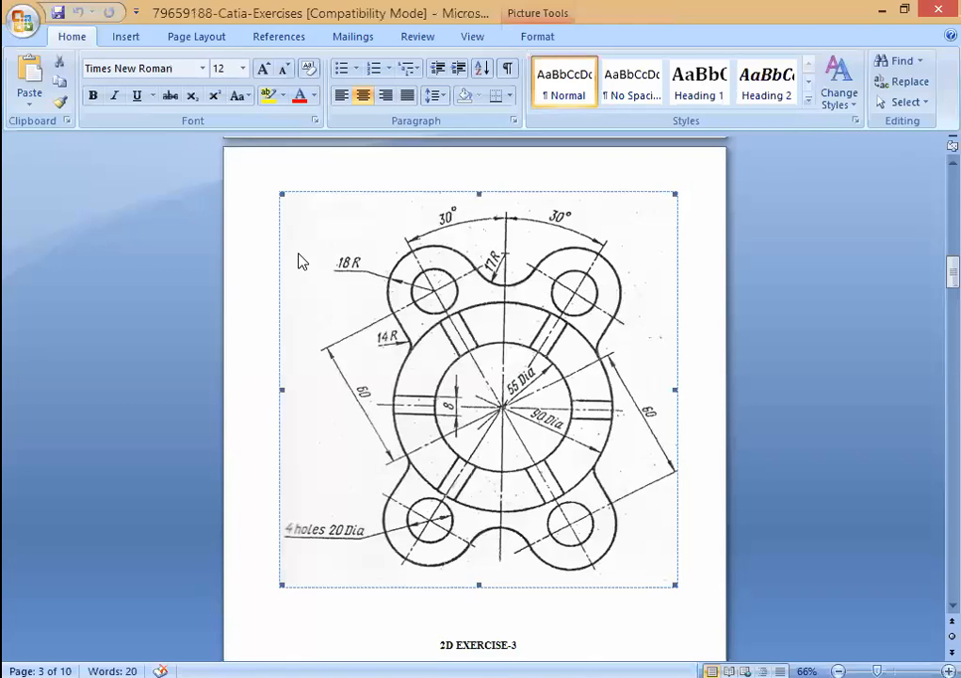
pyautogui.click(388, 641)
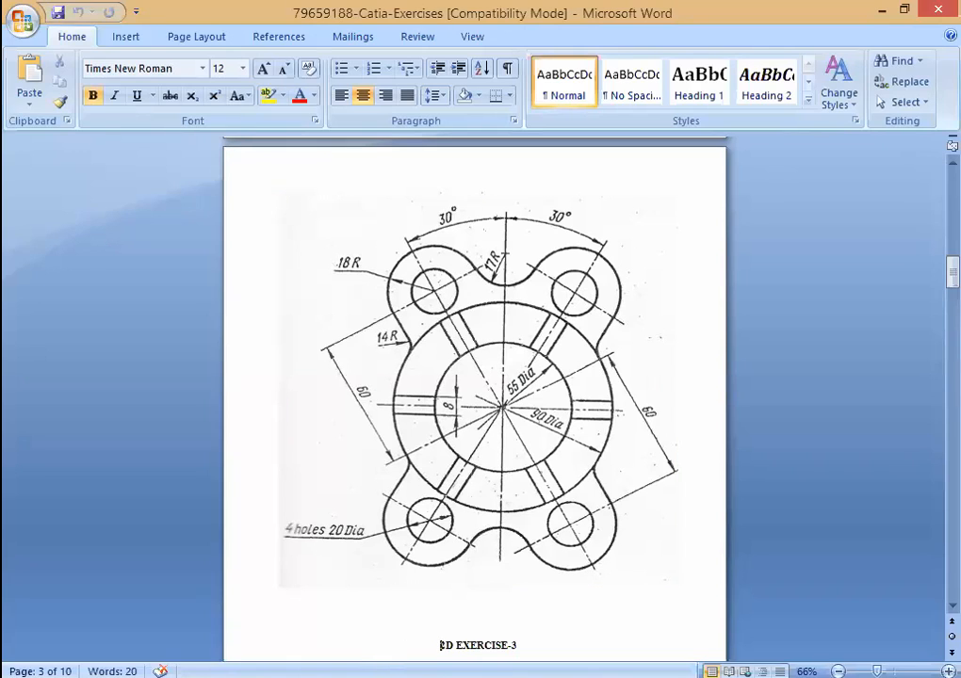
pyautogui.hotkey('alt', 'Tab')
# Step: Dimension the outer lug circle and set its diameter to 36 mm
pyautogui.click(942, 368)
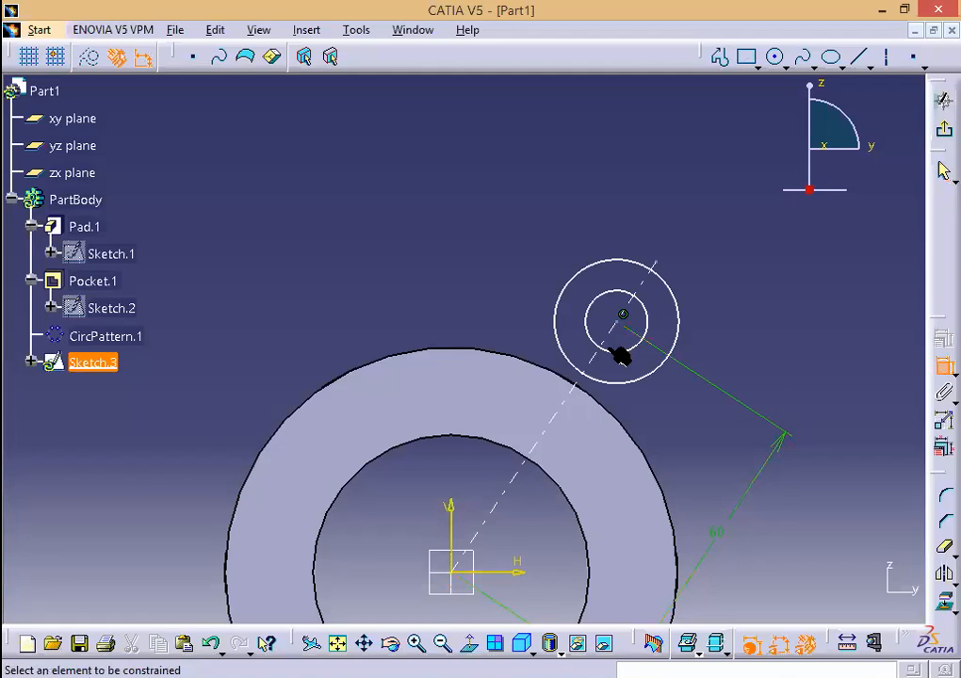
pyautogui.click(693, 318)
pyautogui.click(753, 279)
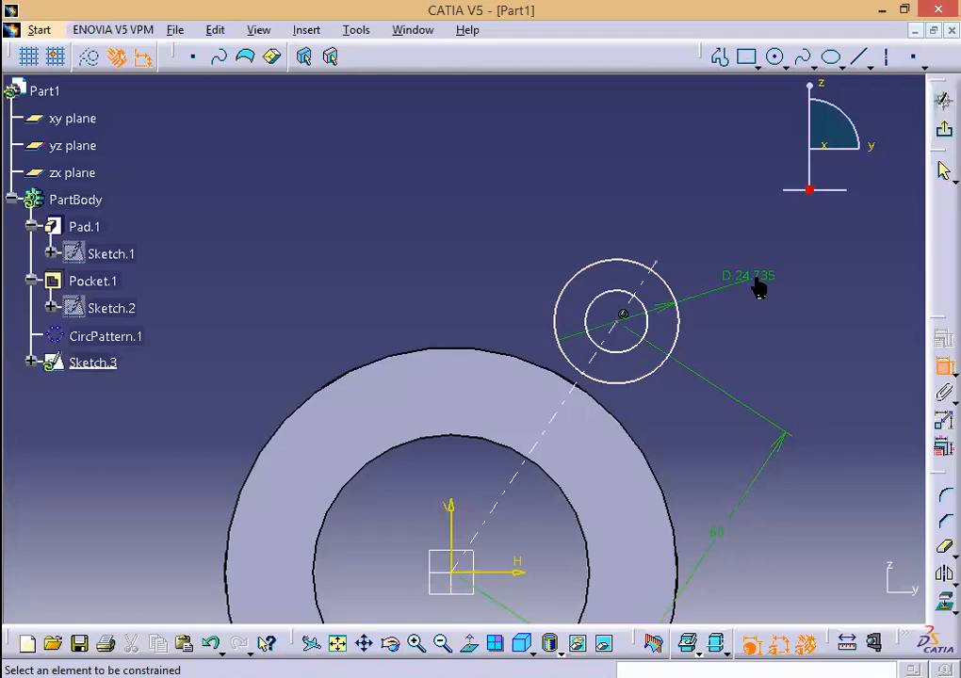
pyautogui.doubleClick(757, 283)
pyautogui.write('36')
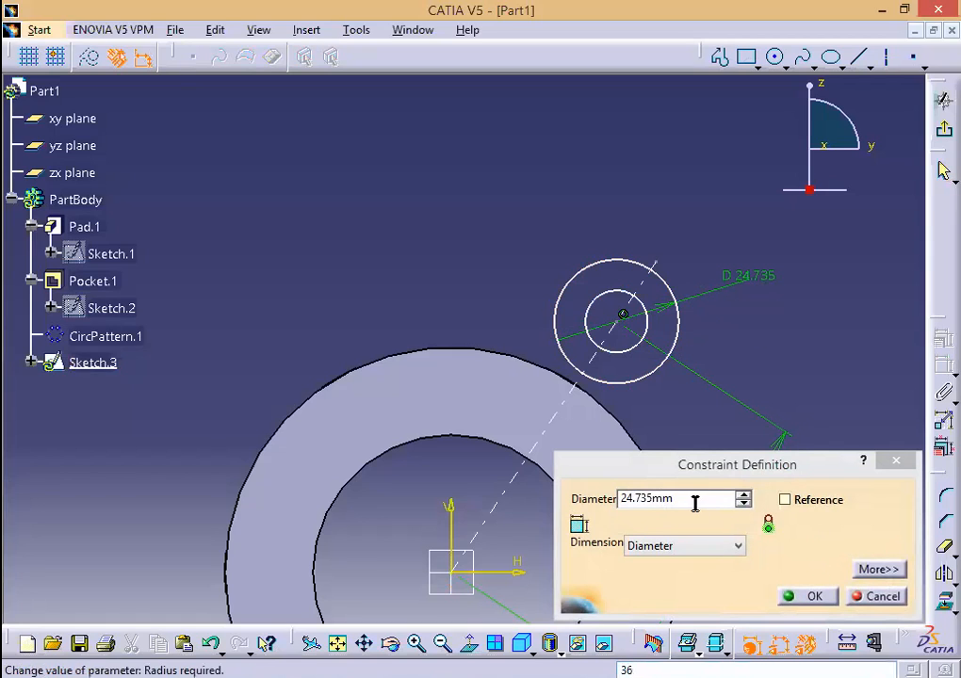
pyautogui.moveTo(696, 499); pyautogui.dragTo(571, 482)
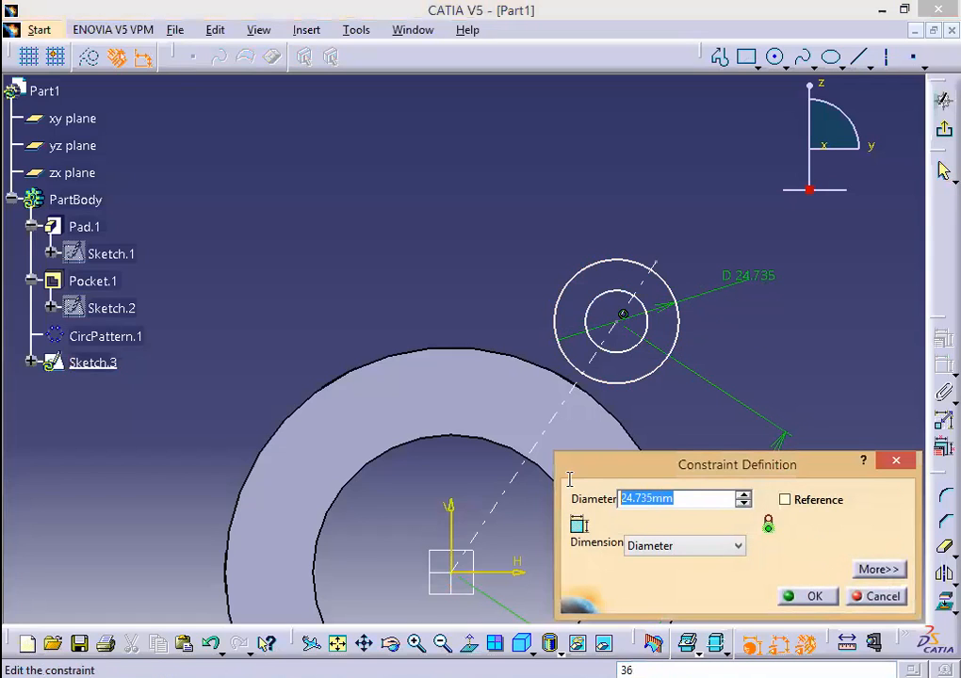
pyautogui.write('36')
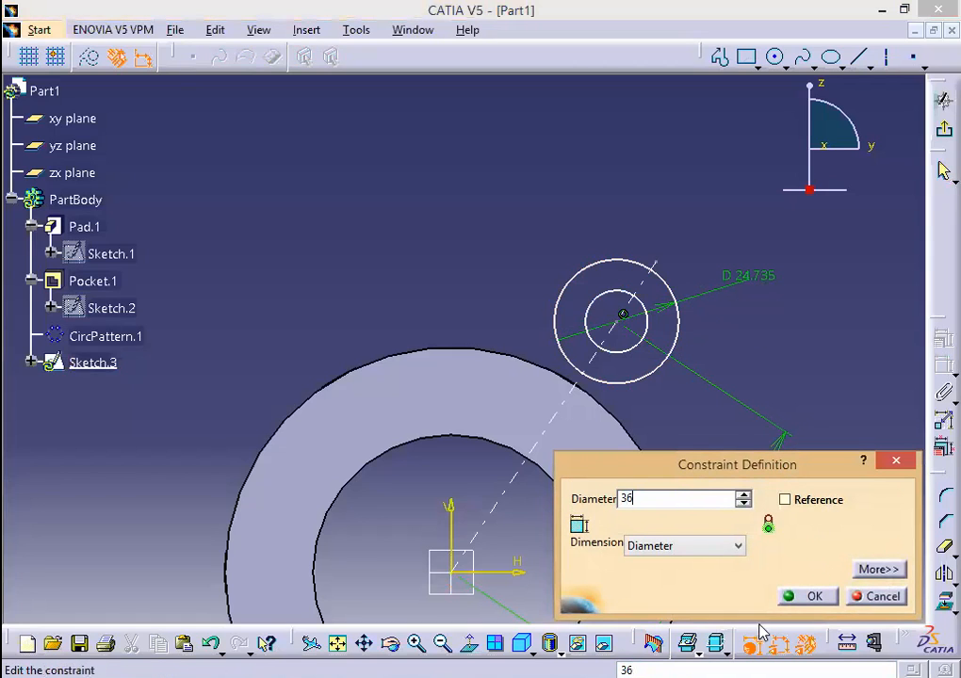
pyautogui.click(808, 597)
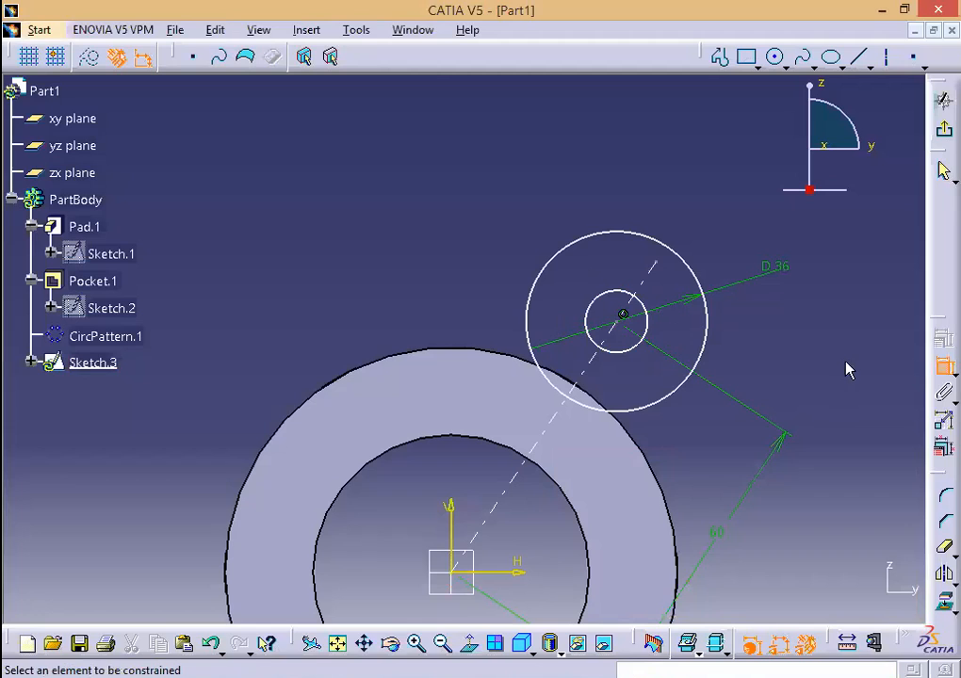
# Step: Dimension the inner hole circle and set its diameter to 20 mm
pyautogui.click(648, 323)
pyautogui.click(788, 383)
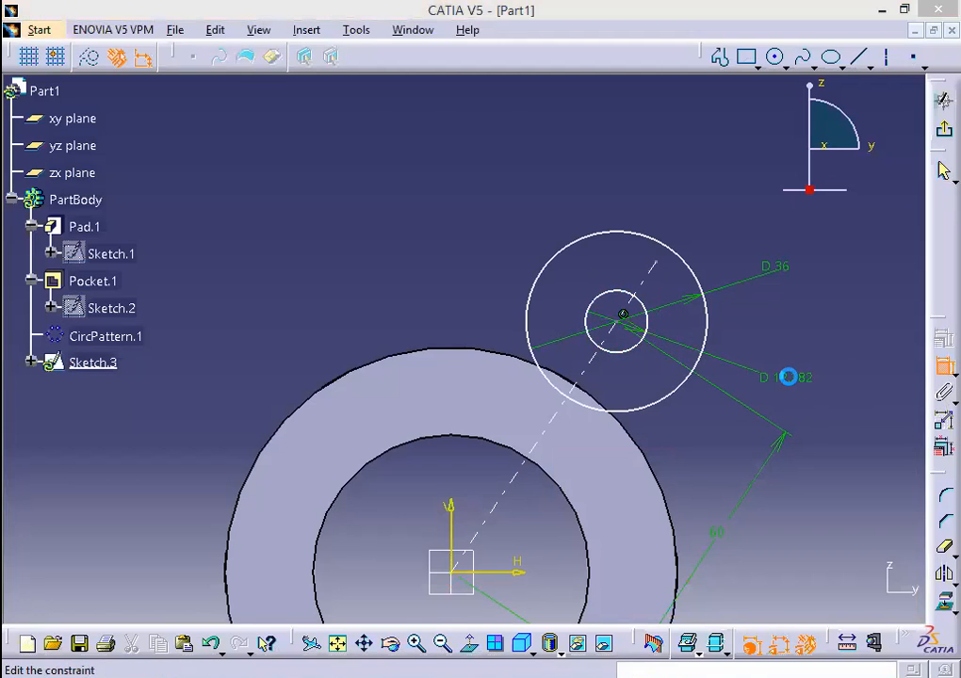
pyautogui.doubleClick(790, 382)
pyautogui.write('20')
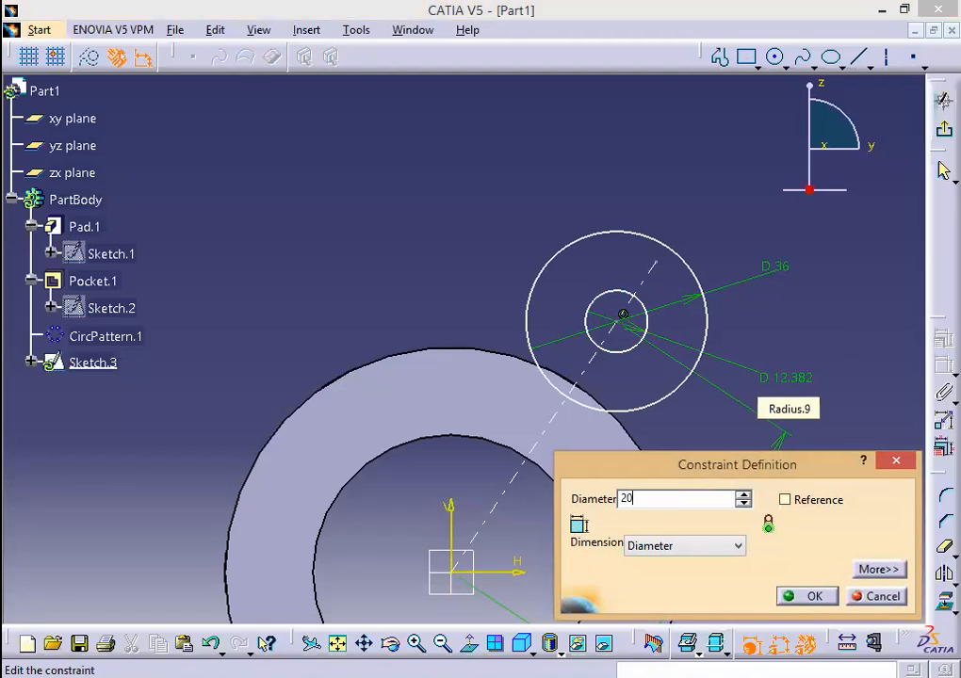
pyautogui.click(807, 597)
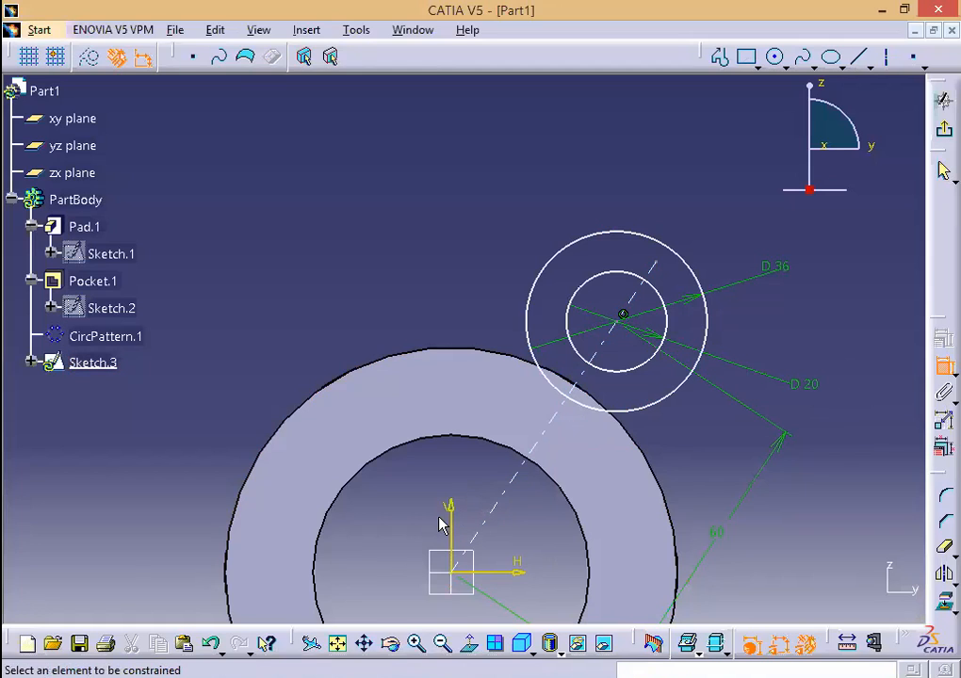
pyautogui.moveTo(492, 172); pyautogui.dragTo(746, 433)
# Step: Mirror the 36 mm and 20 mm lug circles across the V axis, then check the Word drawing
pyautogui.press('Escape')
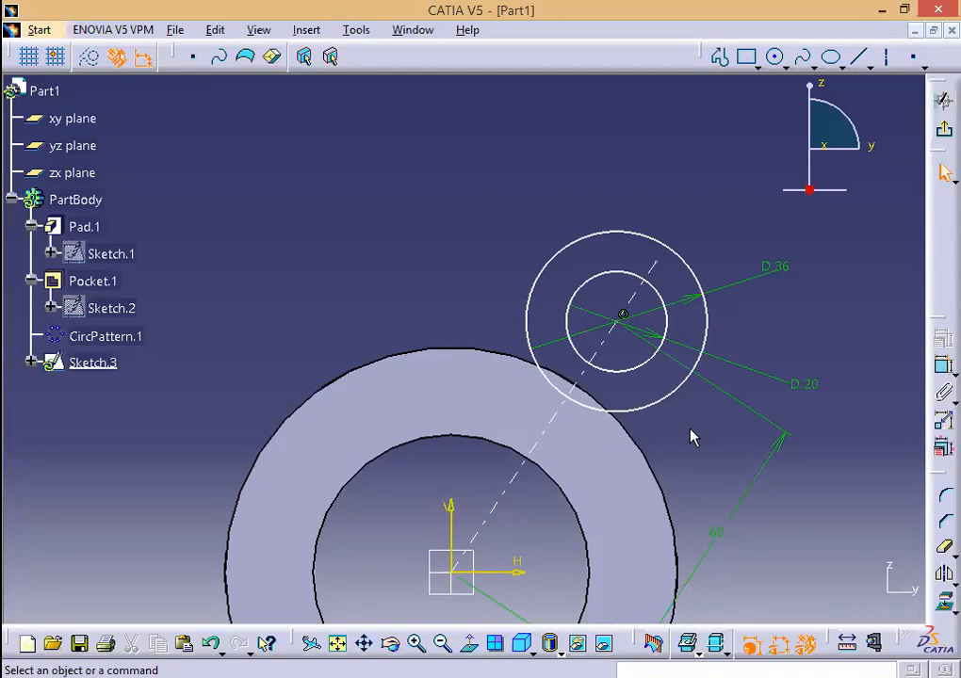
pyautogui.click(666, 394)
pyautogui.keyDown('ctrl'); pyautogui.click(638, 371); pyautogui.keyUp('ctrl')
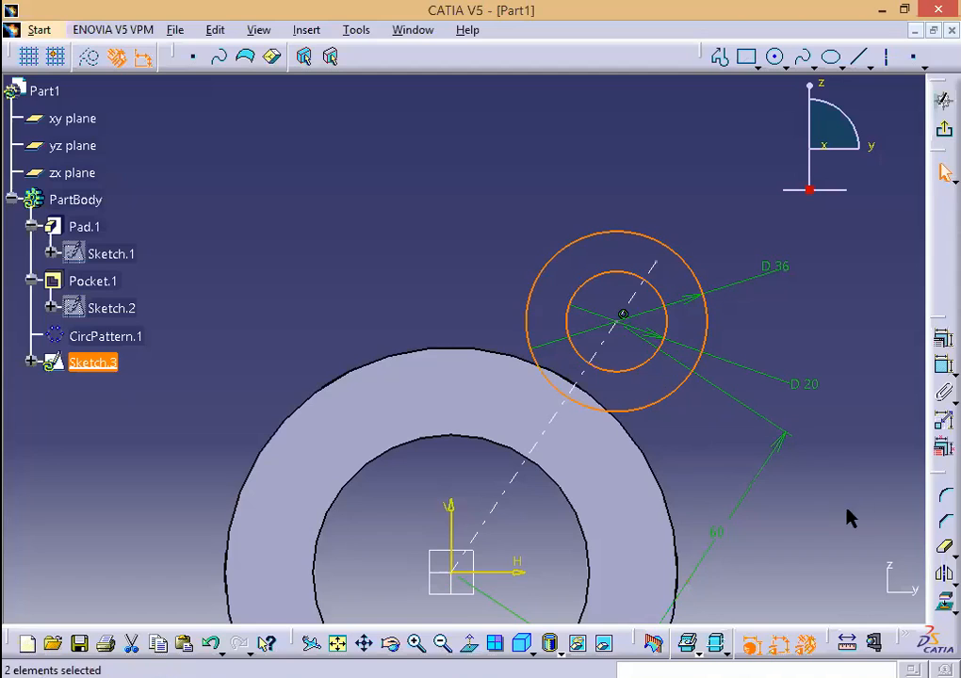
pyautogui.click(946, 578)
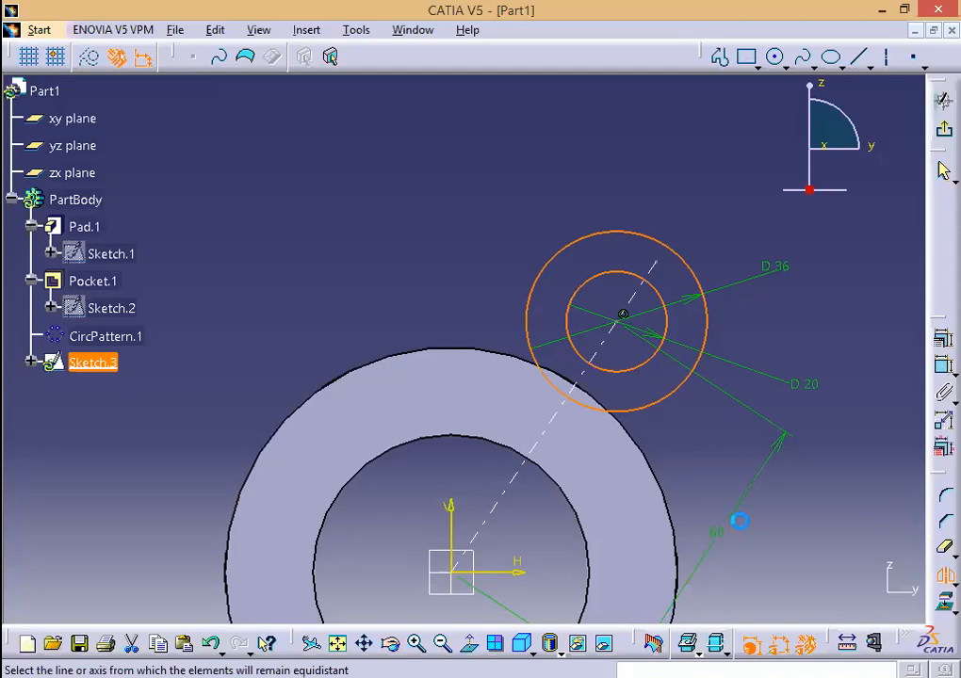
pyautogui.click(455, 516)
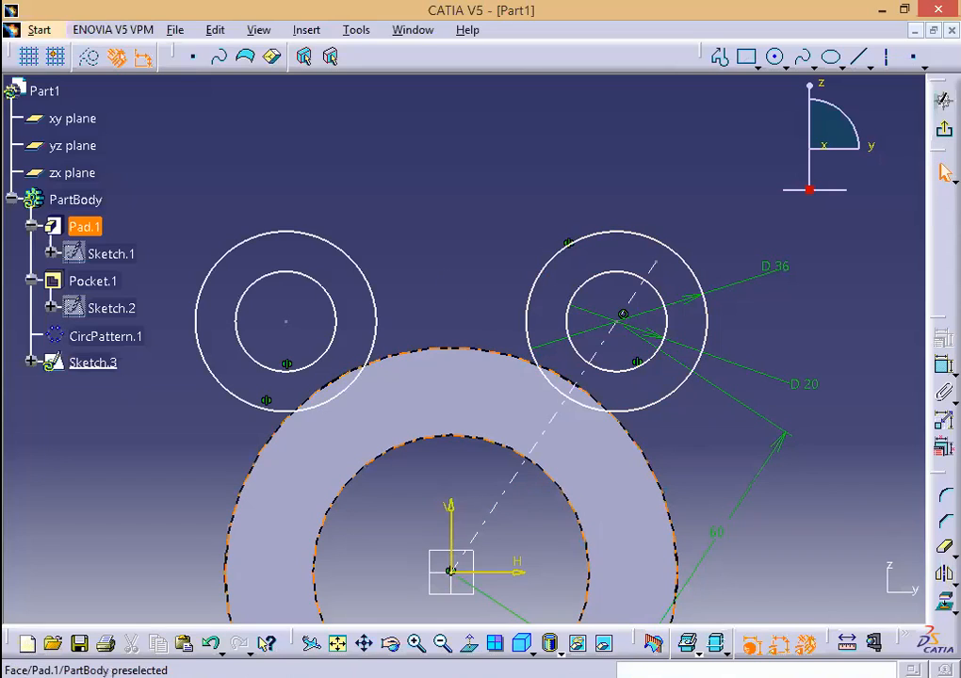
pyautogui.hotkey('alt', 'Tab')
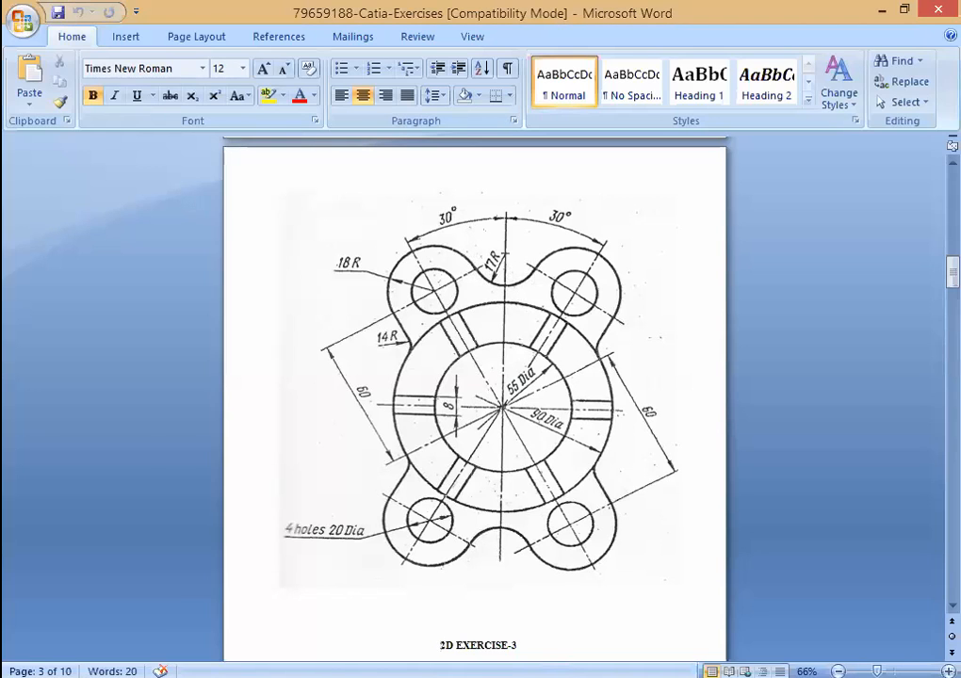
pyautogui.hotkey('alt', 'Tab')
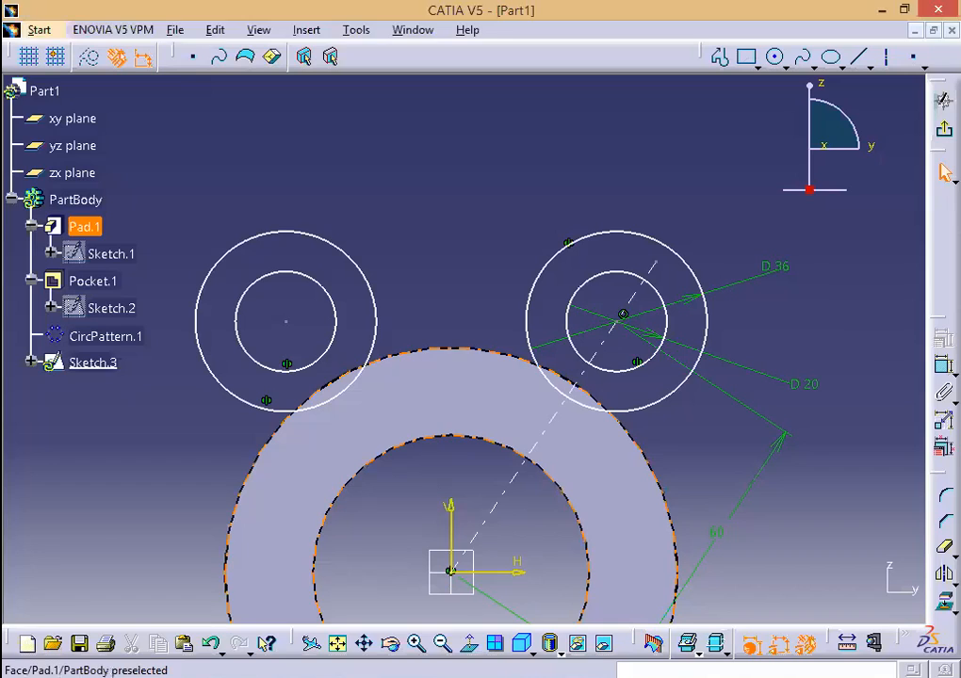
# Step: Draw a circle centred on the V axis above the lugs and dimension it to 34 mm diameter
pyautogui.click(775, 57)
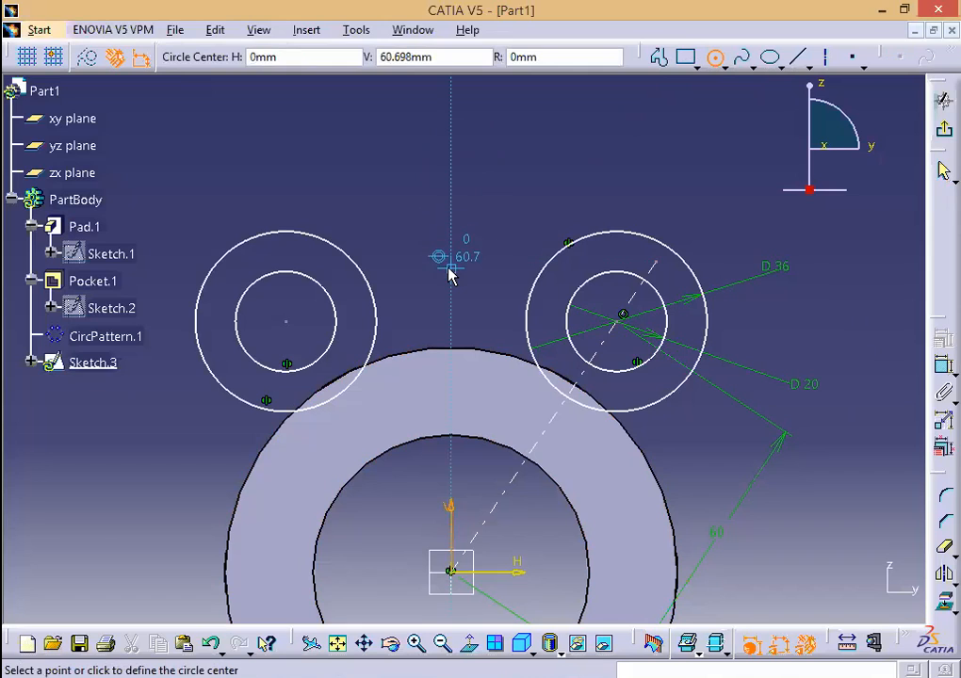
pyautogui.click(451, 157)
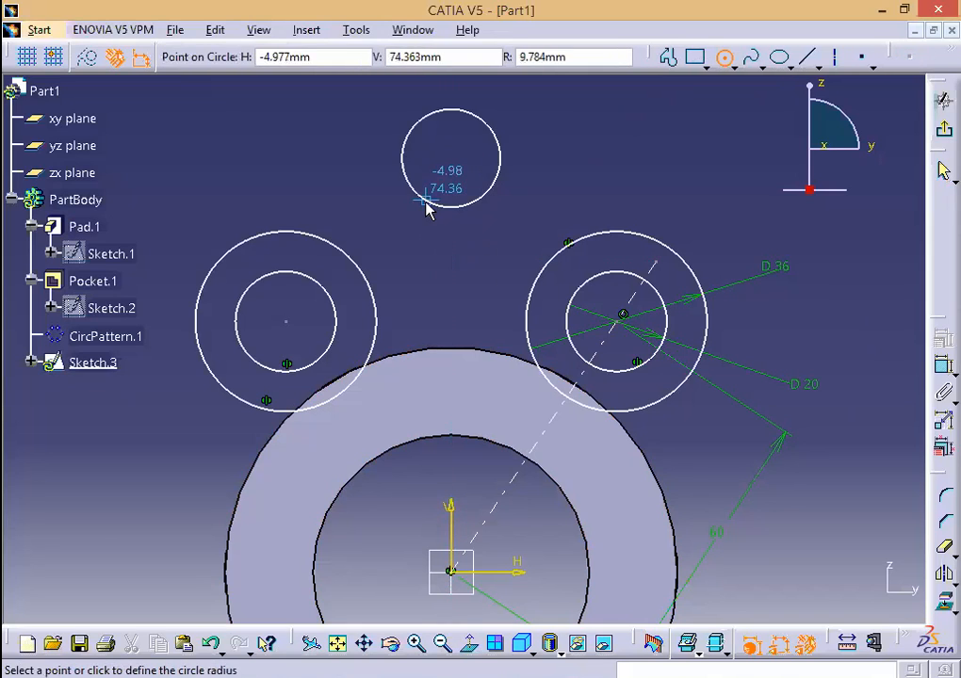
pyautogui.click(426, 199)
pyautogui.click(532, 148)
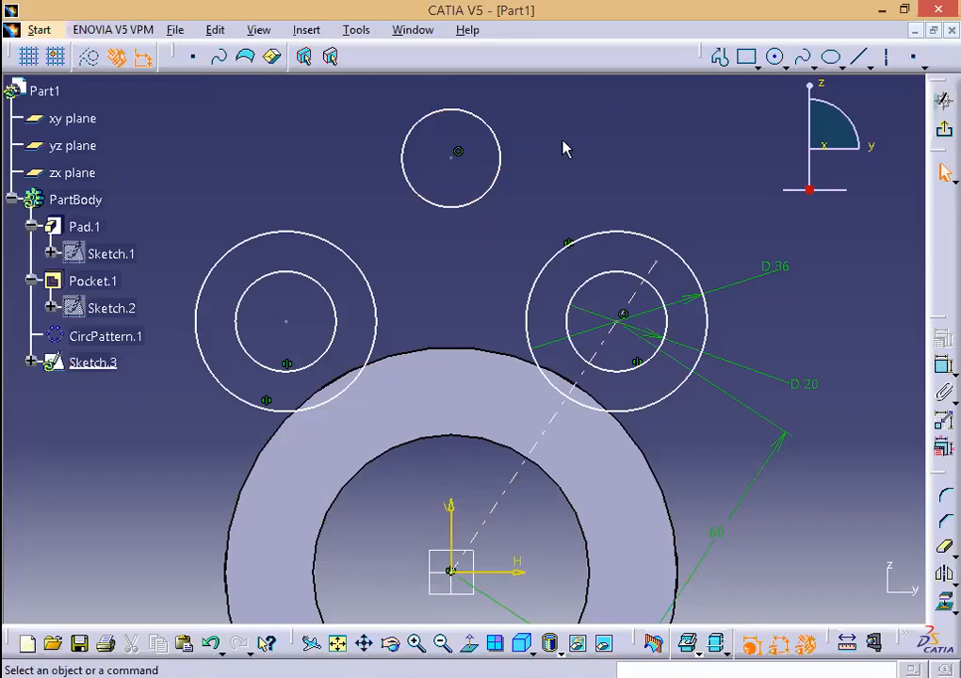
pyautogui.click(942, 366)
pyautogui.click(492, 177)
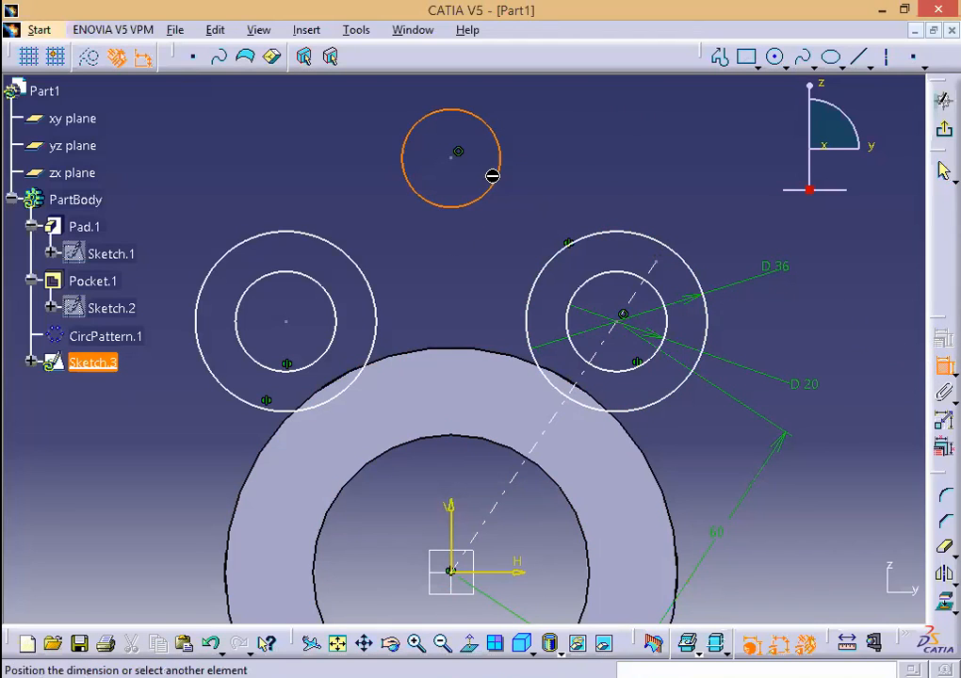
pyautogui.click(641, 187)
pyautogui.doubleClick(646, 188)
pyautogui.write('34')
pyautogui.click(799, 597)
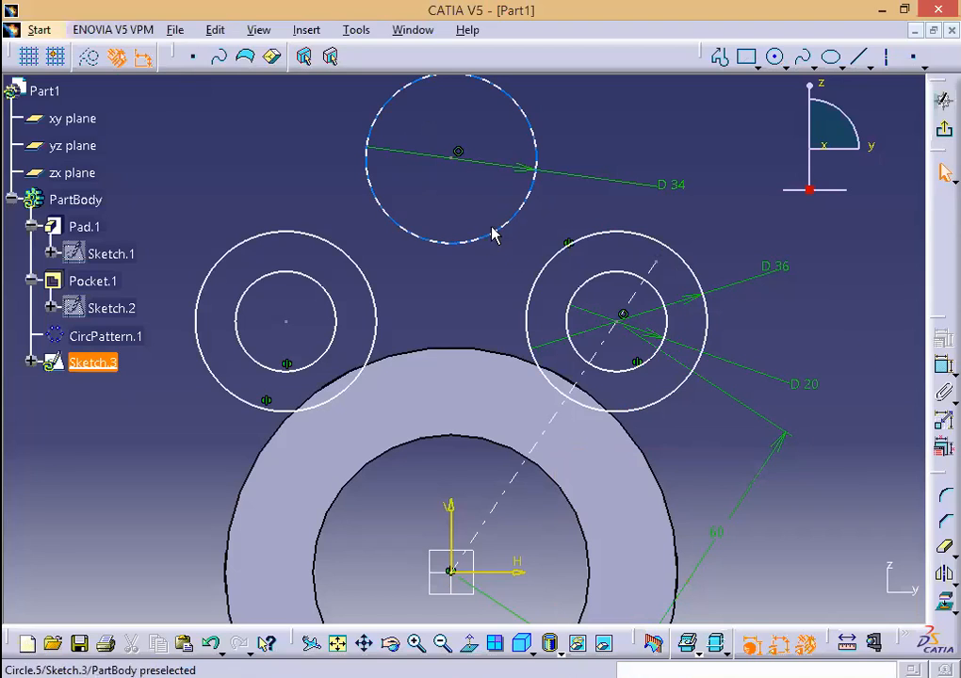
# Step: Try a tangency constraint between the right lug circle and top circle, then cancel it
pyautogui.click(546, 263)
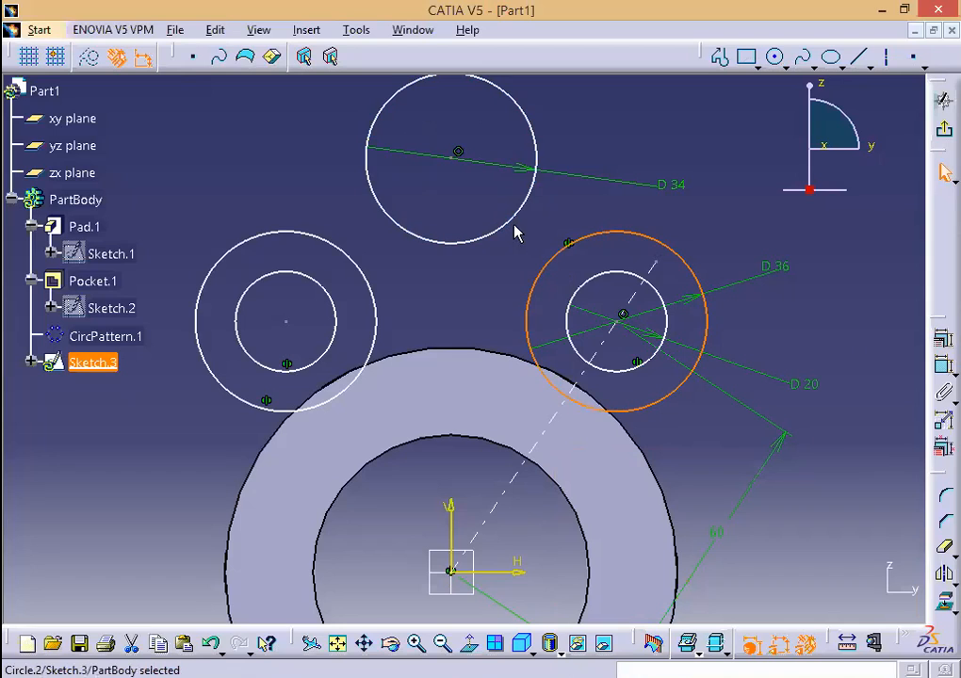
pyautogui.keyDown('ctrl'); pyautogui.click(518, 228); pyautogui.keyUp('ctrl')
pyautogui.click(942, 337)
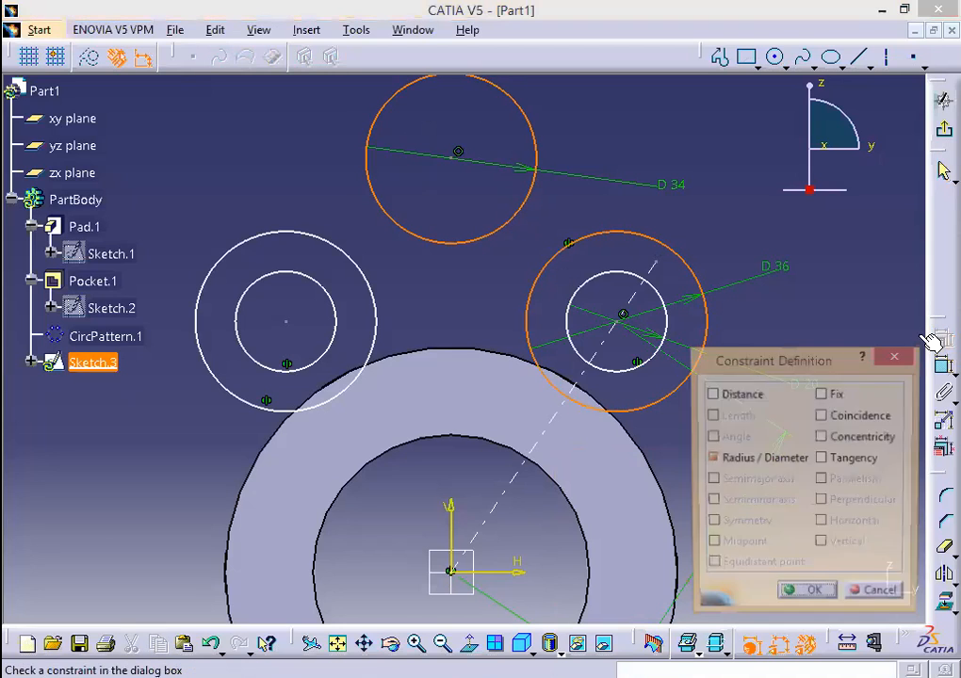
pyautogui.click(824, 459)
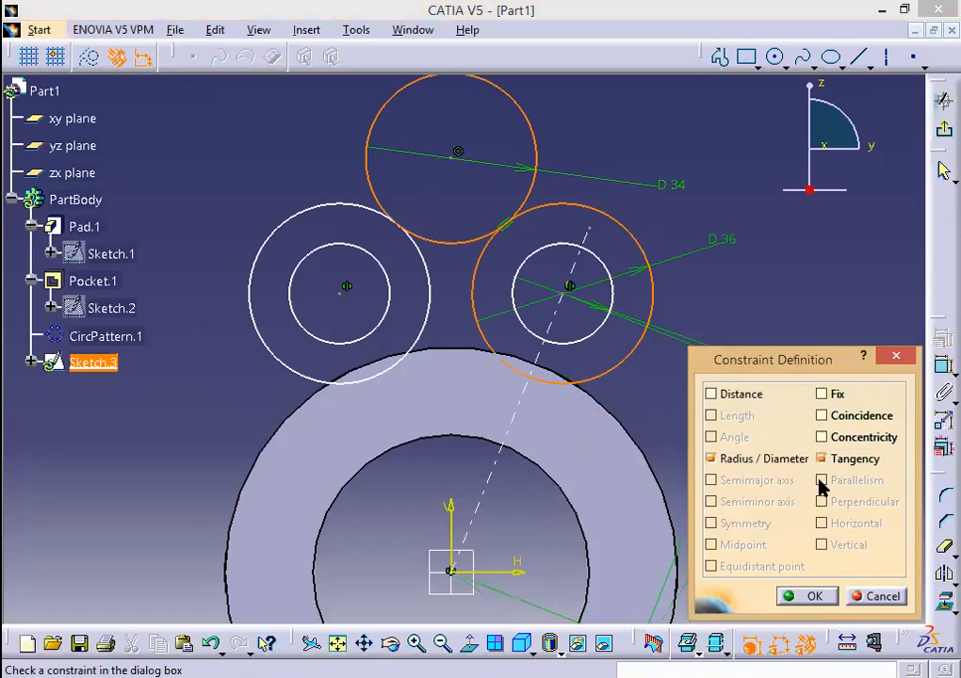
pyautogui.click(881, 595)
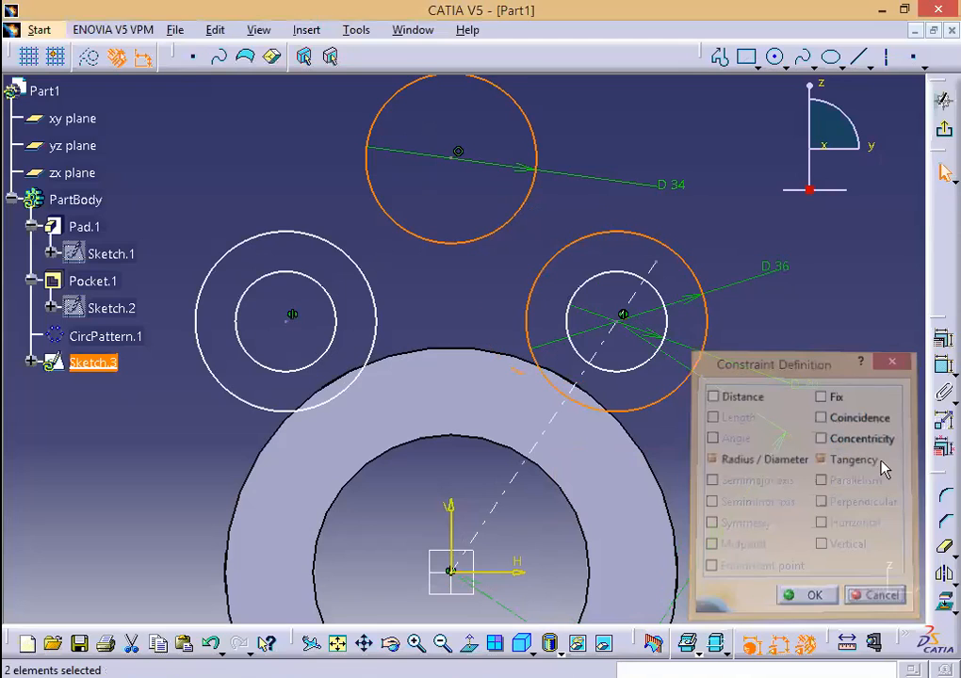
# Step: Set the angle between the V axis and the dashed lug line to 30 degrees
pyautogui.click(944, 366)
pyautogui.click(460, 521)
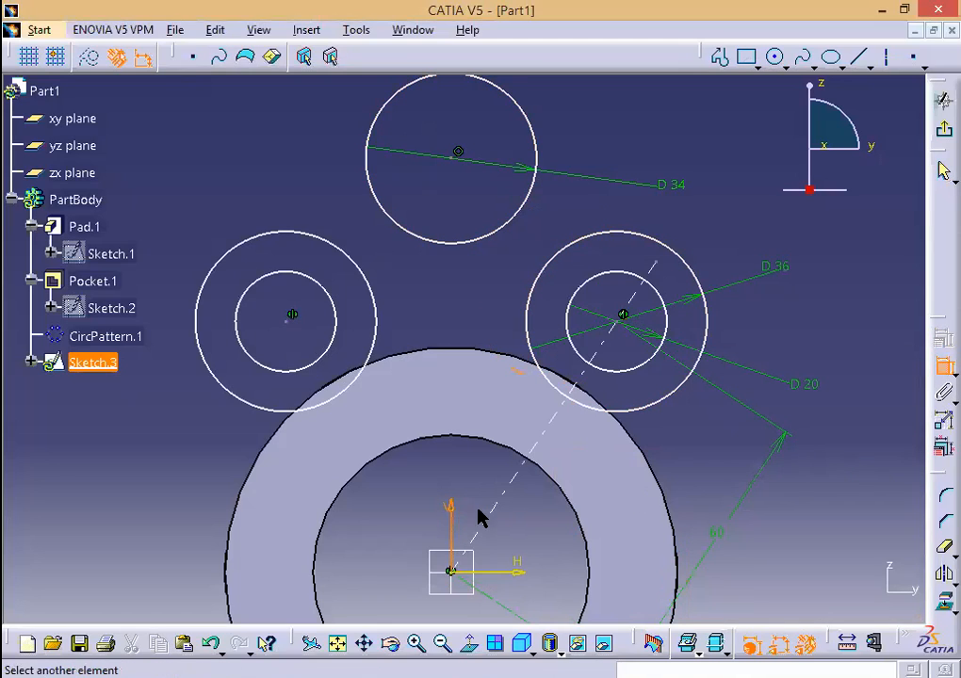
pyautogui.click(504, 511)
pyautogui.click(474, 492)
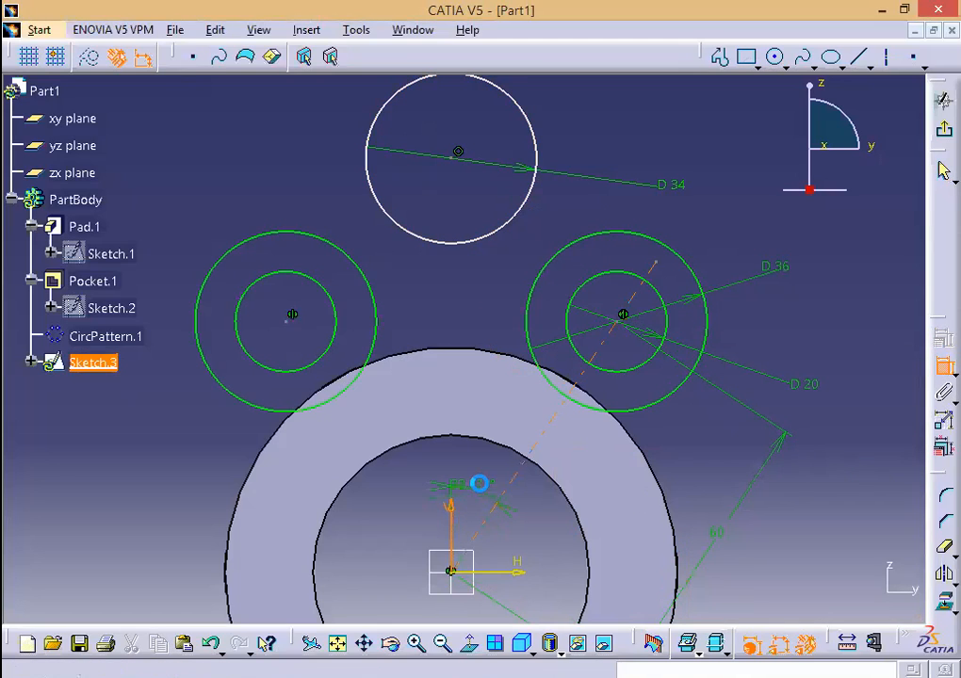
pyautogui.doubleClick(481, 491)
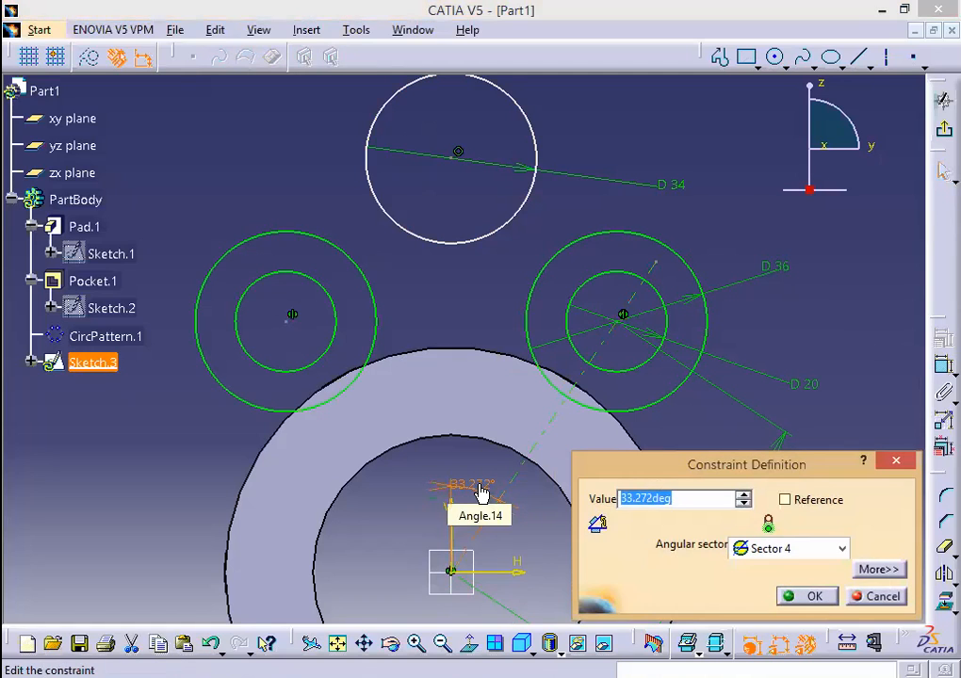
pyautogui.write('30')
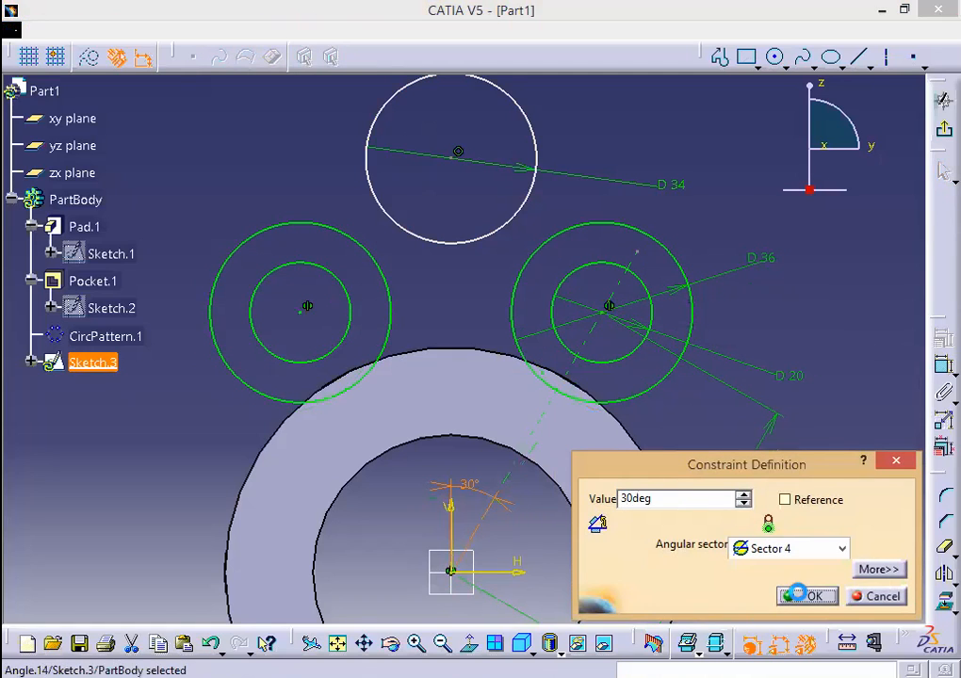
pyautogui.click(801, 596)
pyautogui.click(943, 366)
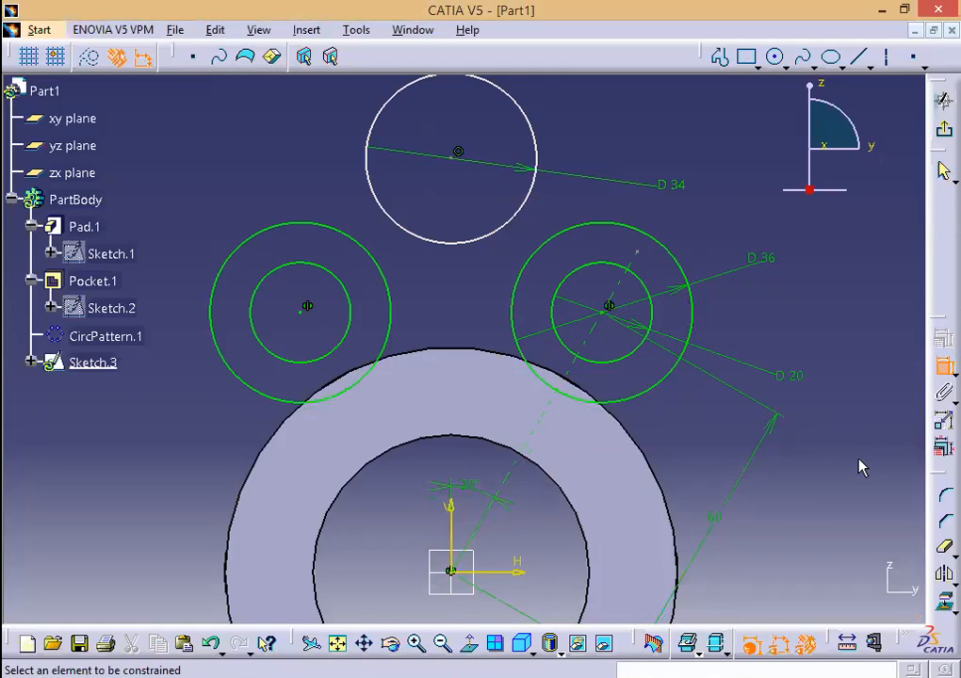
pyautogui.press('Escape')
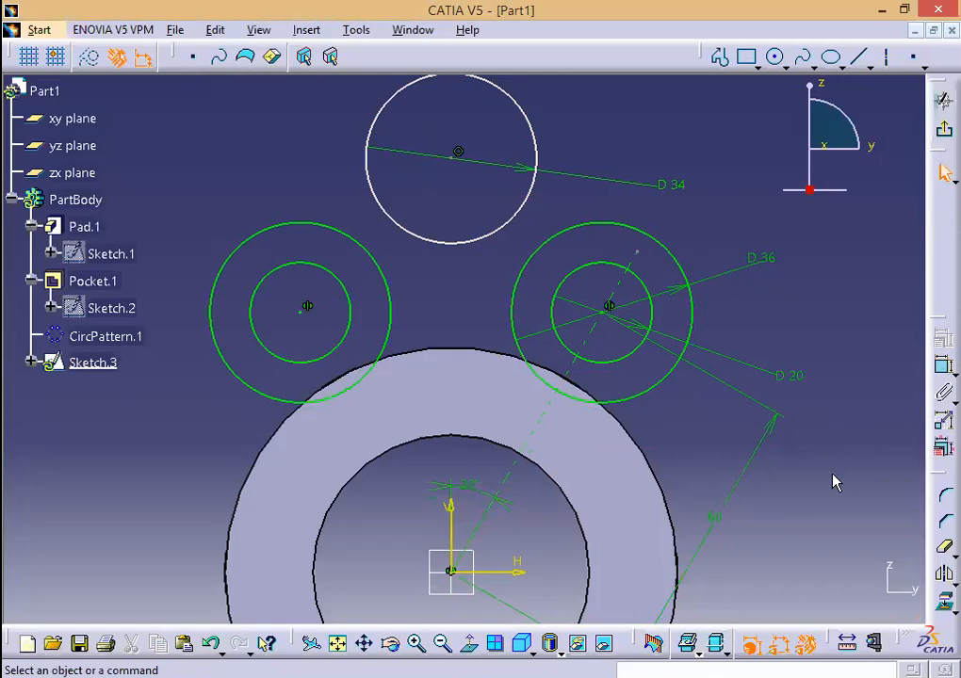
# Step: Make the 34 mm top circle tangent to the right outer lug circle
pyautogui.click(523, 303)
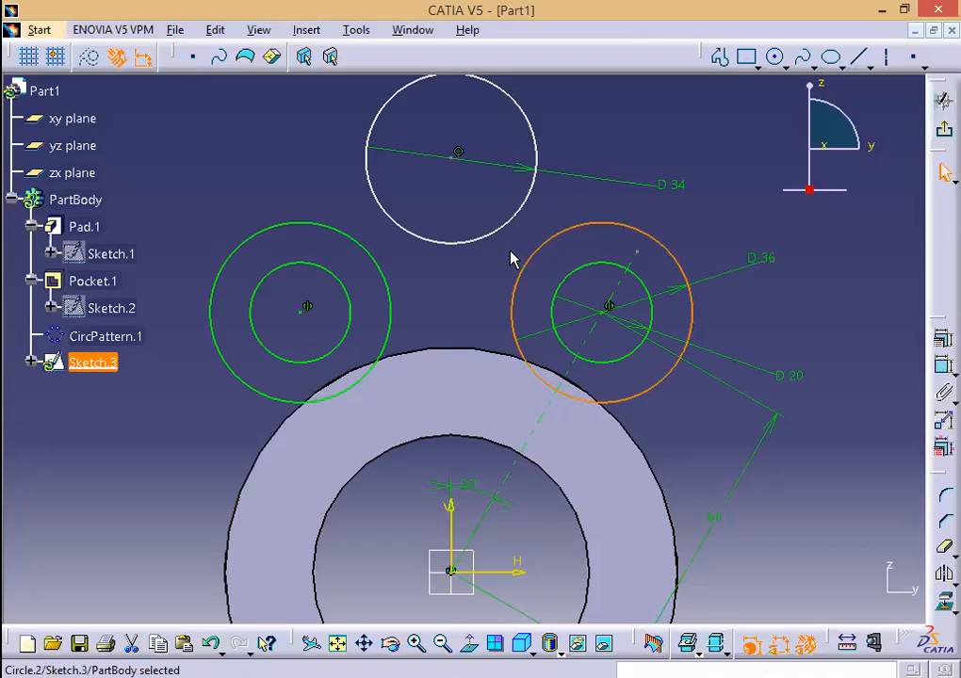
pyautogui.keyDown('ctrl'); pyautogui.click(505, 228); pyautogui.keyUp('ctrl')
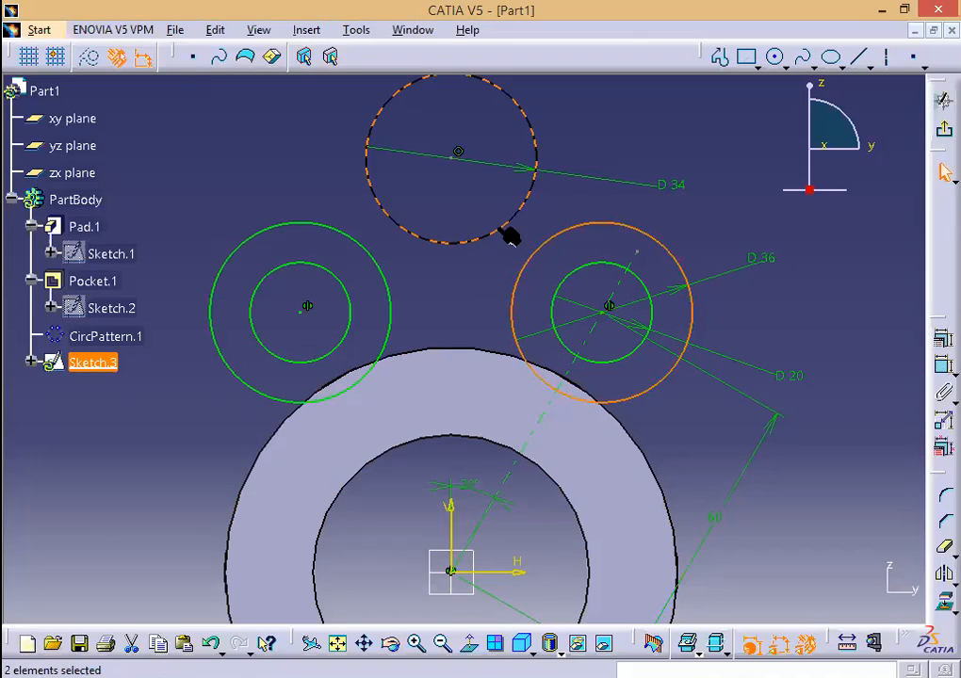
pyautogui.click(942, 339)
pyautogui.click(822, 459)
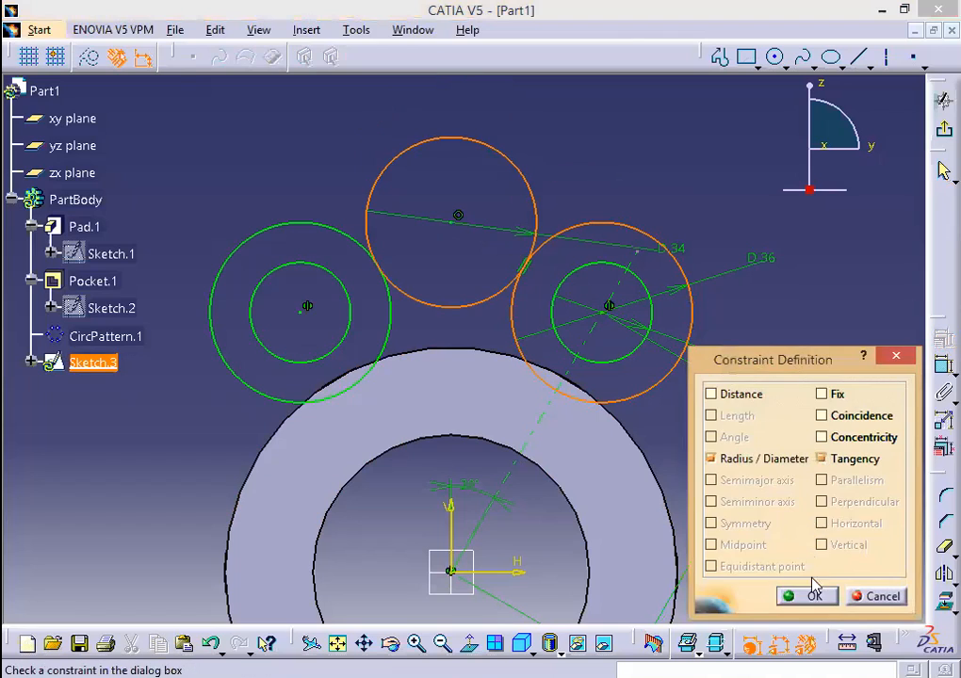
pyautogui.click(813, 594)
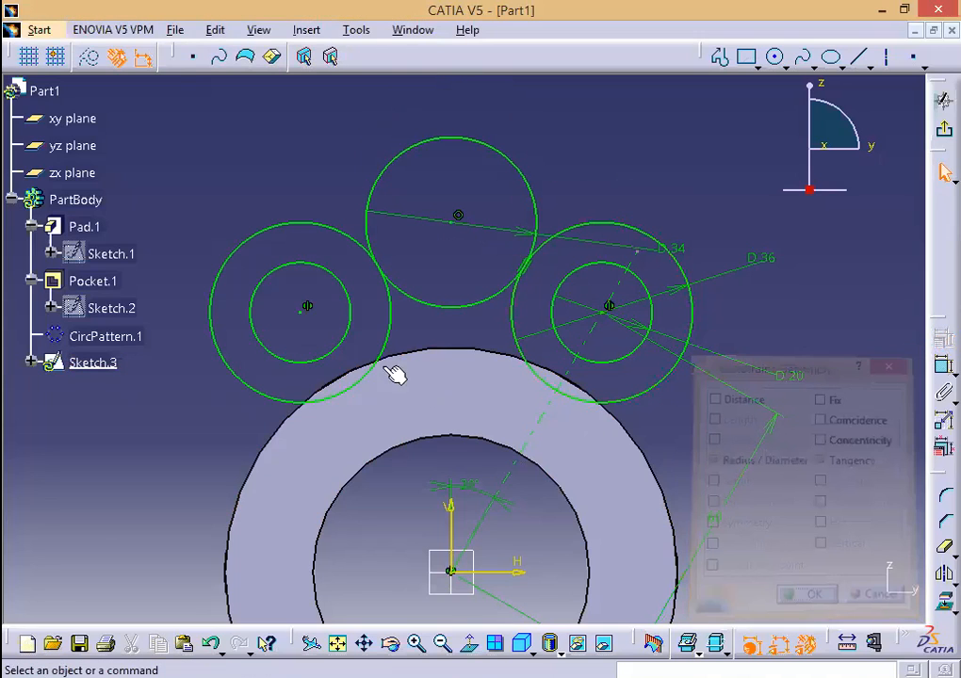
# Step: Make the 34 mm top circle tangent to the left outer lug circle
pyautogui.click(396, 339)
pyautogui.keyDown('ctrl'); pyautogui.click(421, 302); pyautogui.keyUp('ctrl')
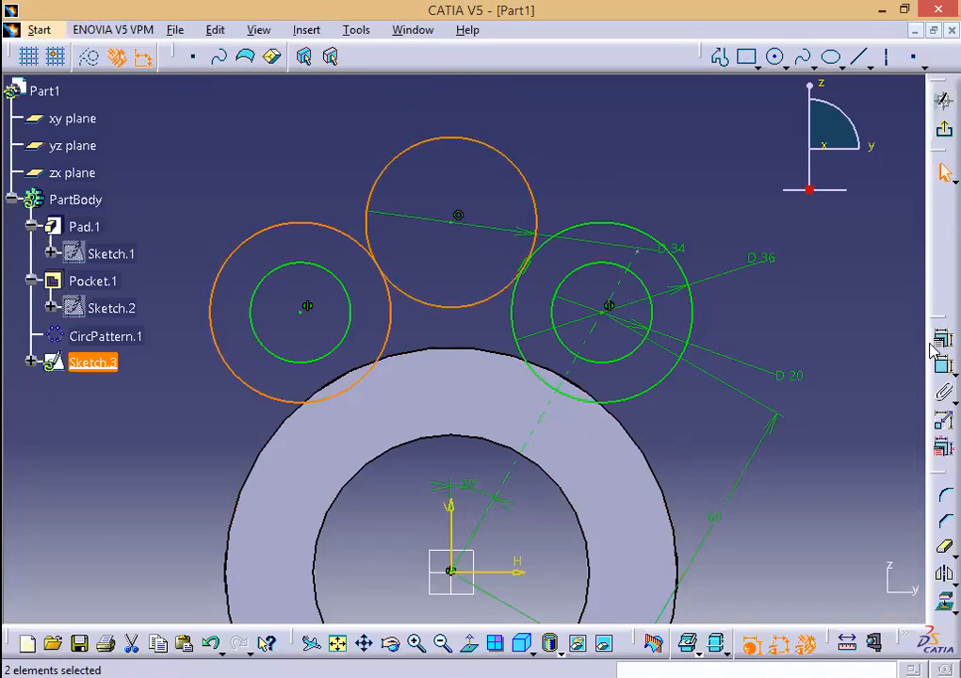
pyautogui.click(942, 339)
pyautogui.click(821, 459)
pyautogui.click(803, 596)
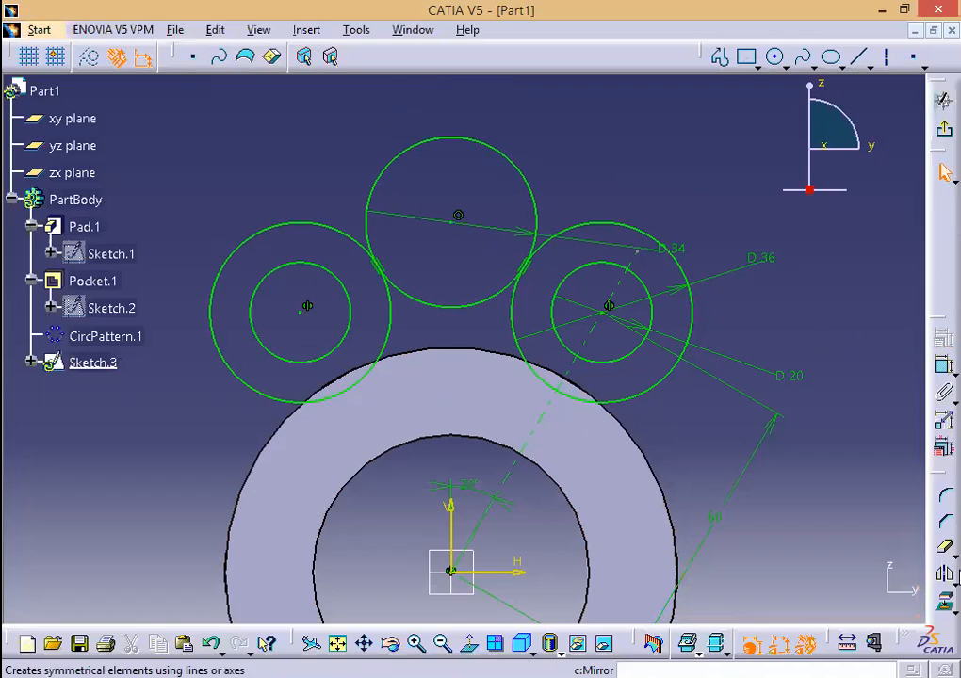
# Step: Quick Trim the top circle and the overlapping arc of the right lug circle
pyautogui.click(946, 551)
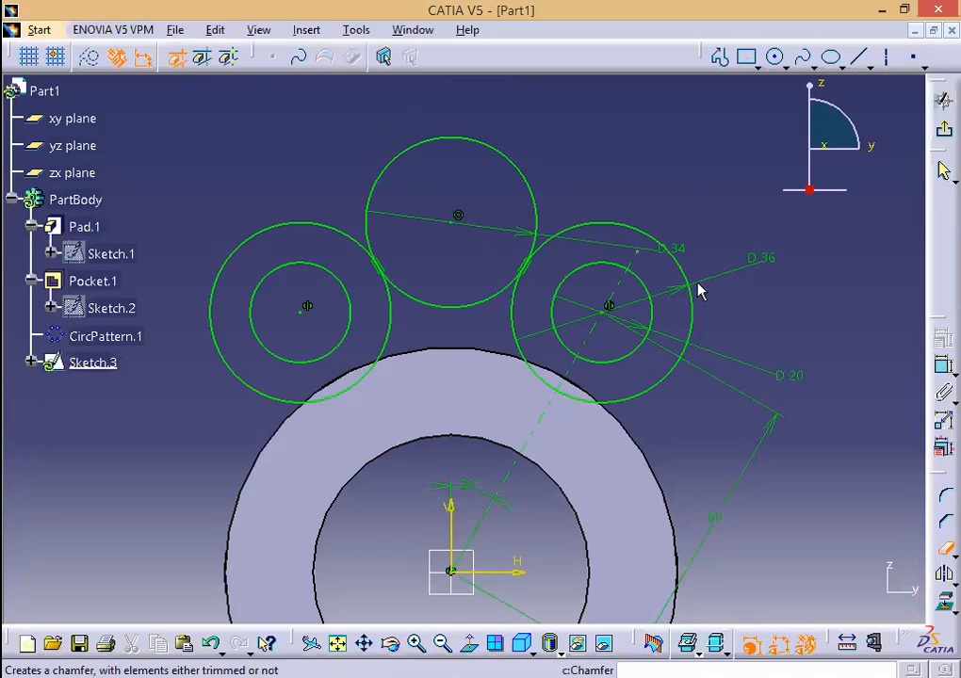
pyautogui.click(513, 167)
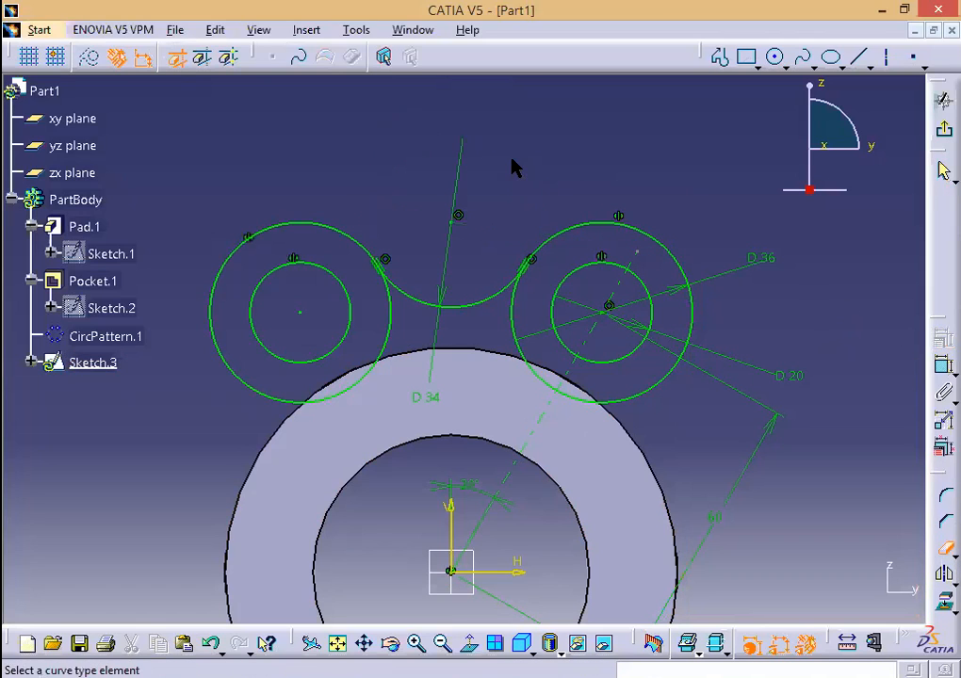
pyautogui.click(517, 320)
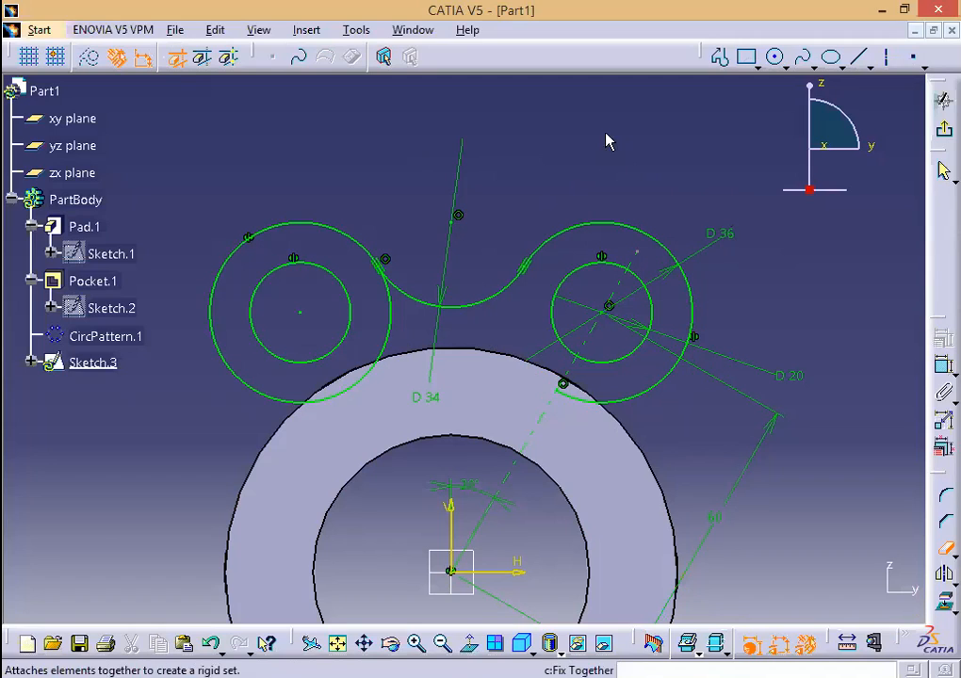
# Step: Draw a line from the left hole centre to the sketch origin
pyautogui.click(859, 59)
pyautogui.click(304, 315)
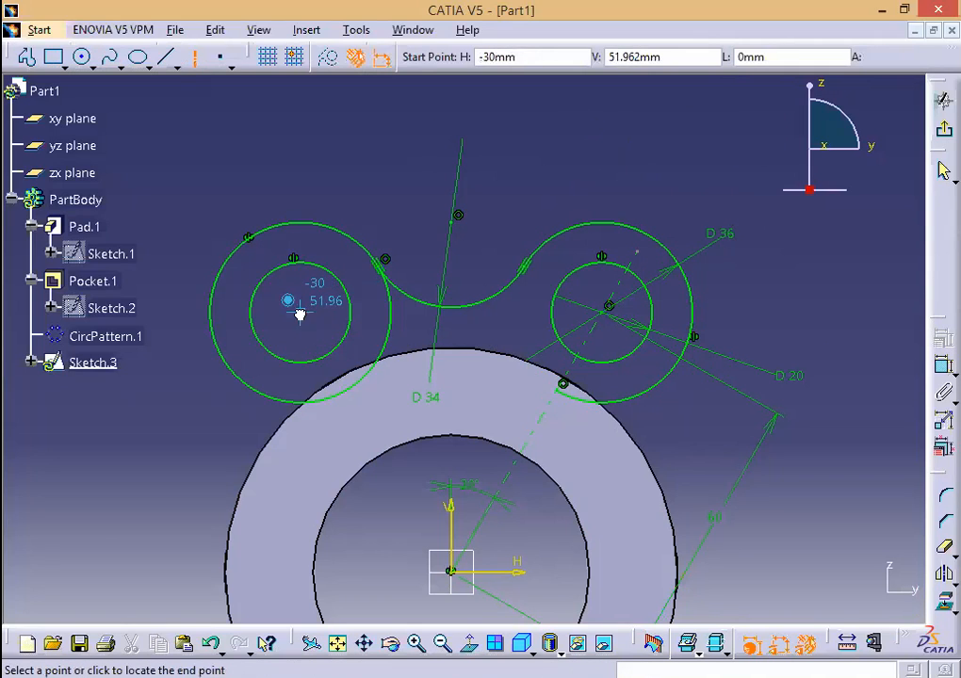
pyautogui.click(452, 574)
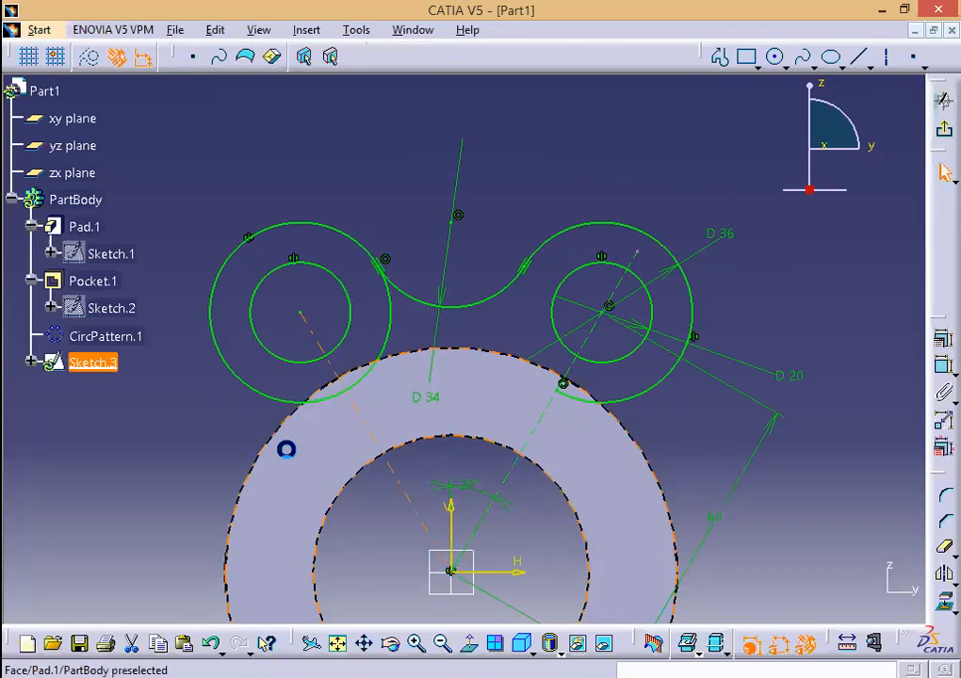
# Step: Trim the inner arc of the left lug circle and compare with the Word drawing
pyautogui.click(945, 546)
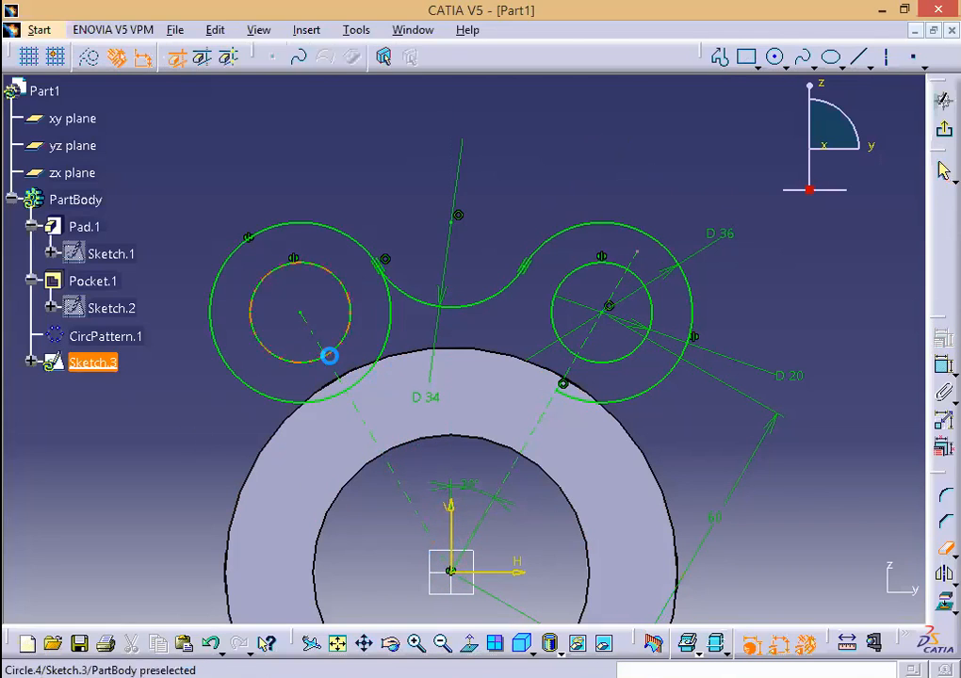
pyautogui.click(390, 334)
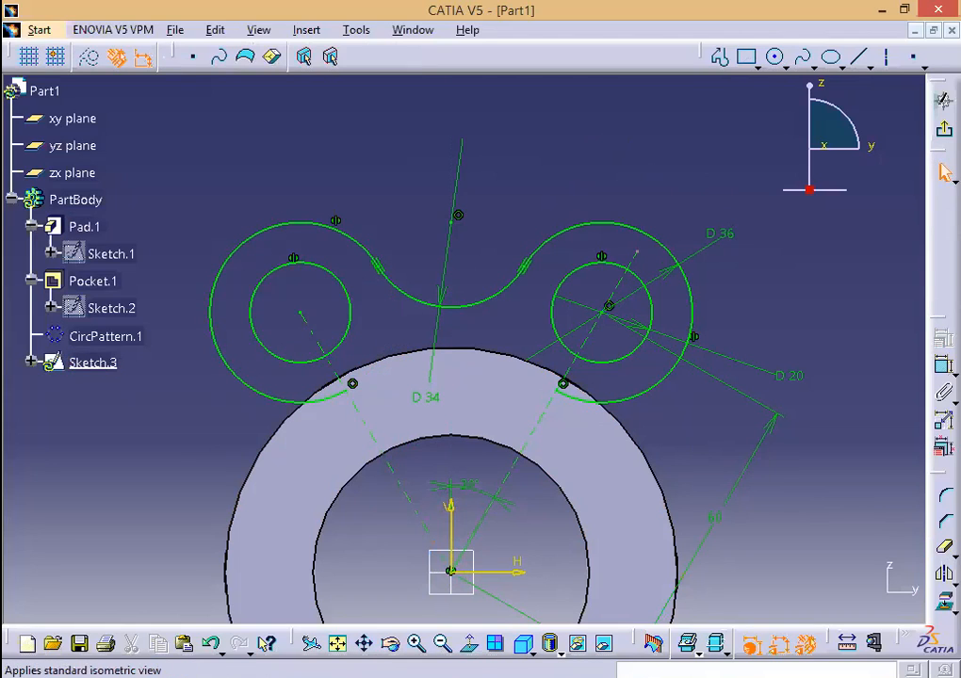
pyautogui.hotkey('alt', 'Tab')
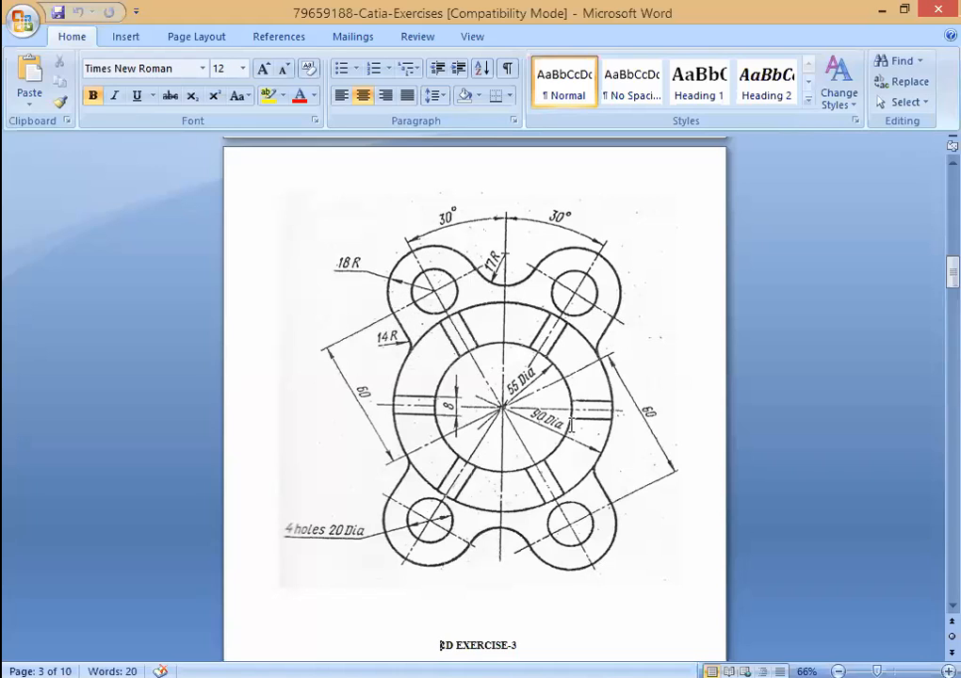
pyautogui.hotkey('alt', 'Tab')
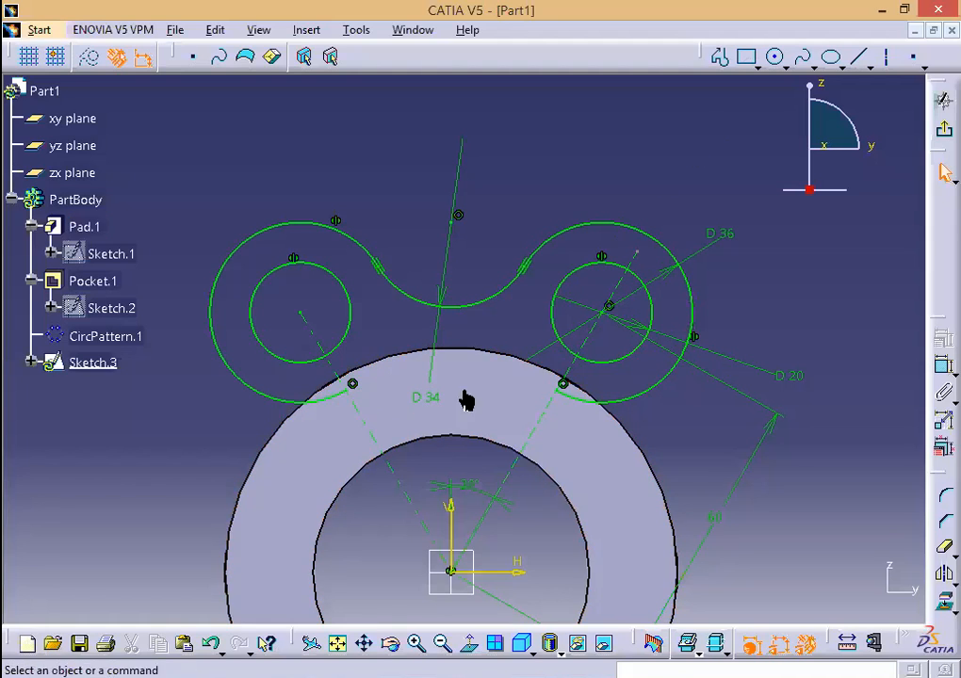
# Step: Draw a line joining the left and right lower arc ends, then exit the sketch
pyautogui.click(859, 58)
pyautogui.click(354, 386)
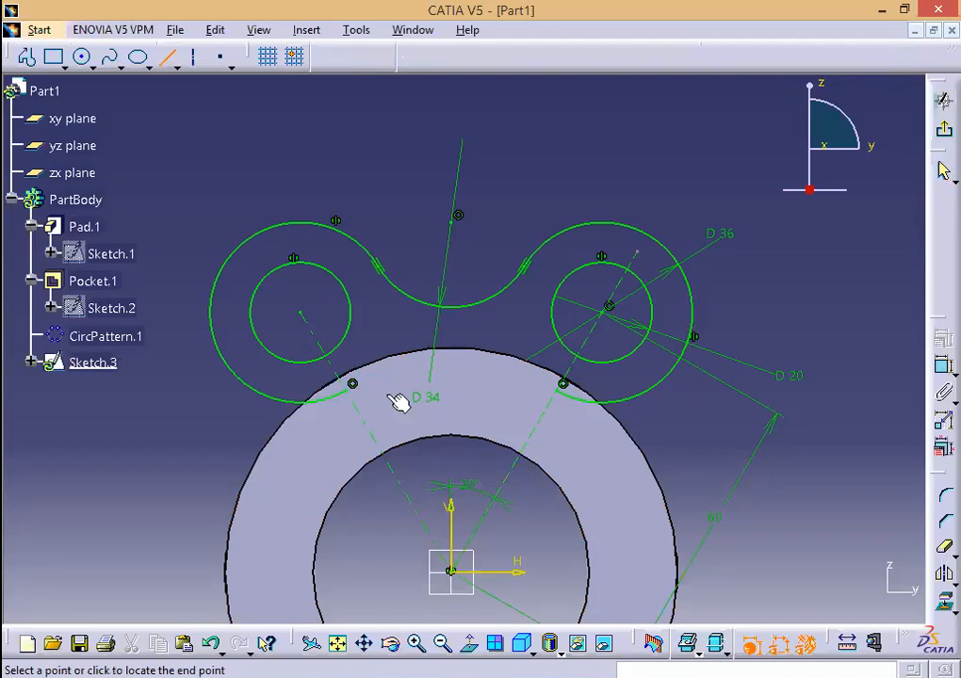
pyautogui.click(562, 386)
pyautogui.click(685, 445)
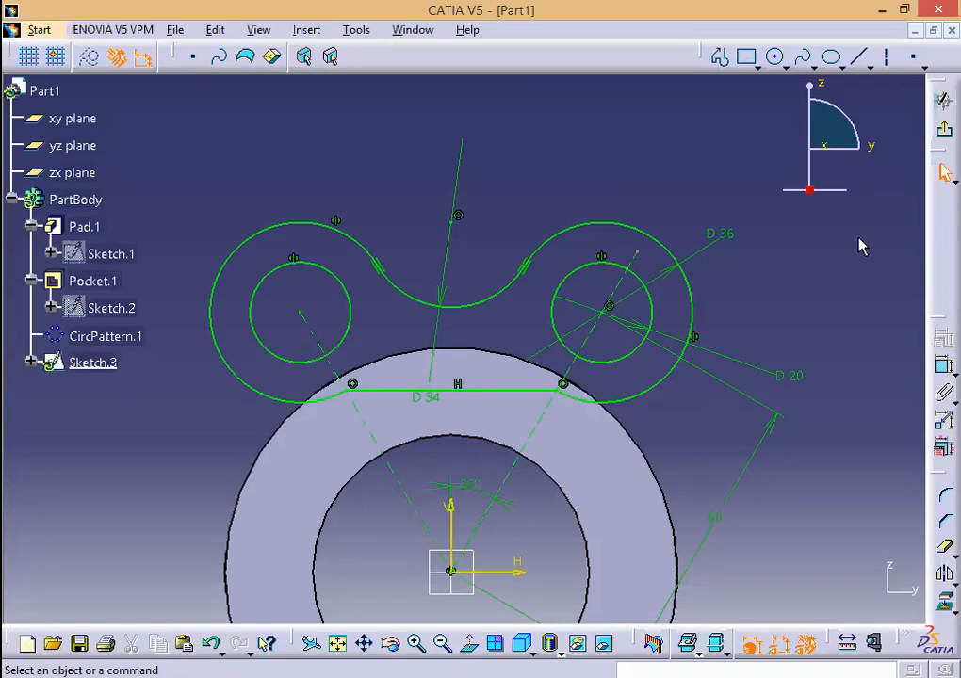
pyautogui.click(943, 127)
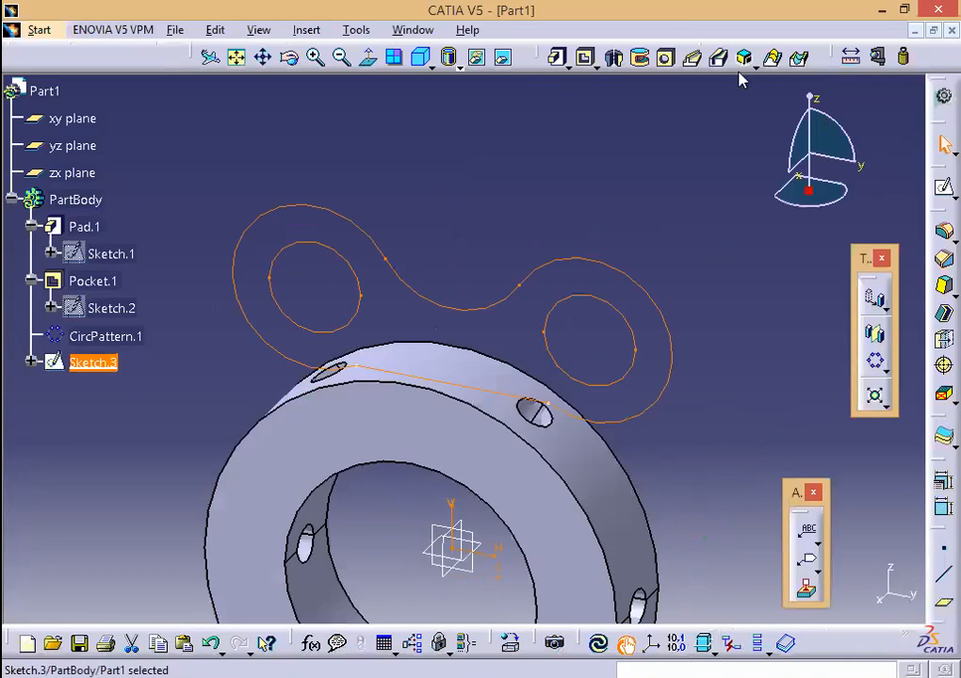
# Step: Pad Sketch.3 to 18 mm to create the lug plate as Pad.2
pyautogui.click(557, 58)
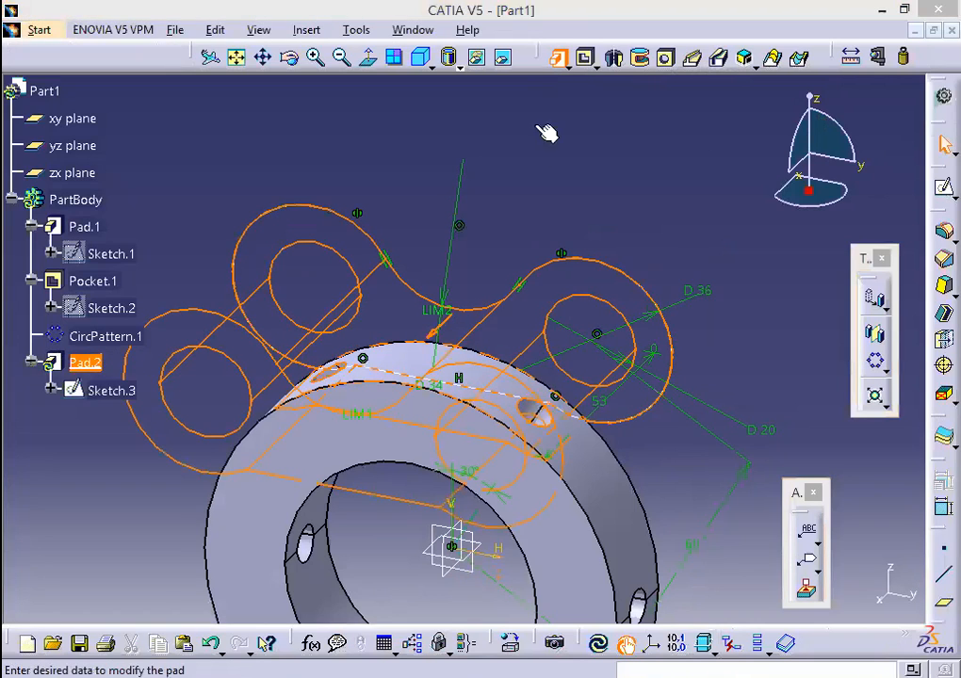
pyautogui.write('1')
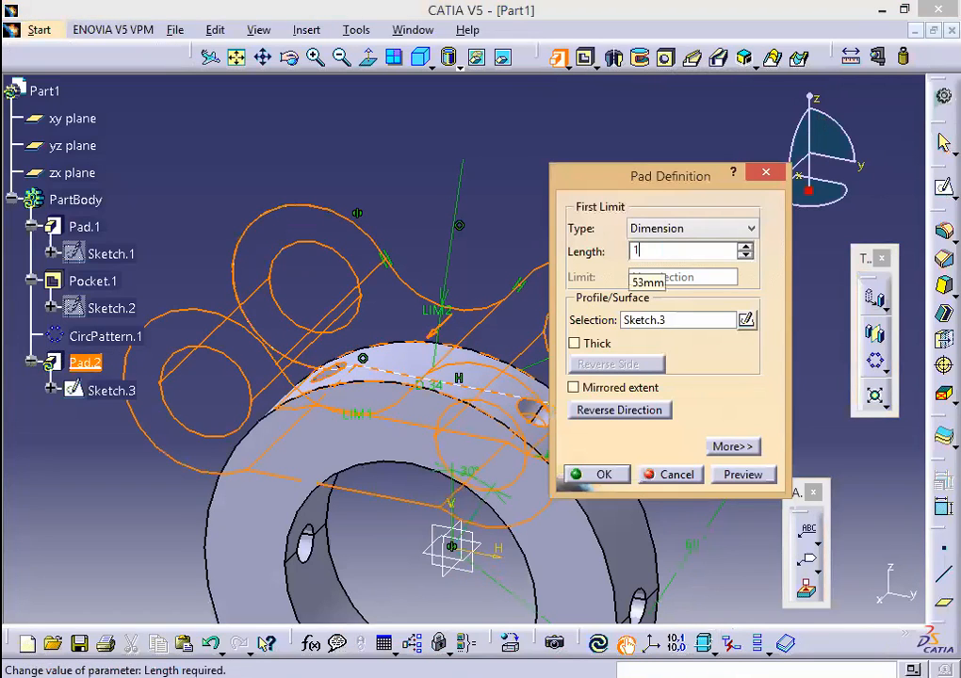
pyautogui.write('0')
pyautogui.click(603, 474)
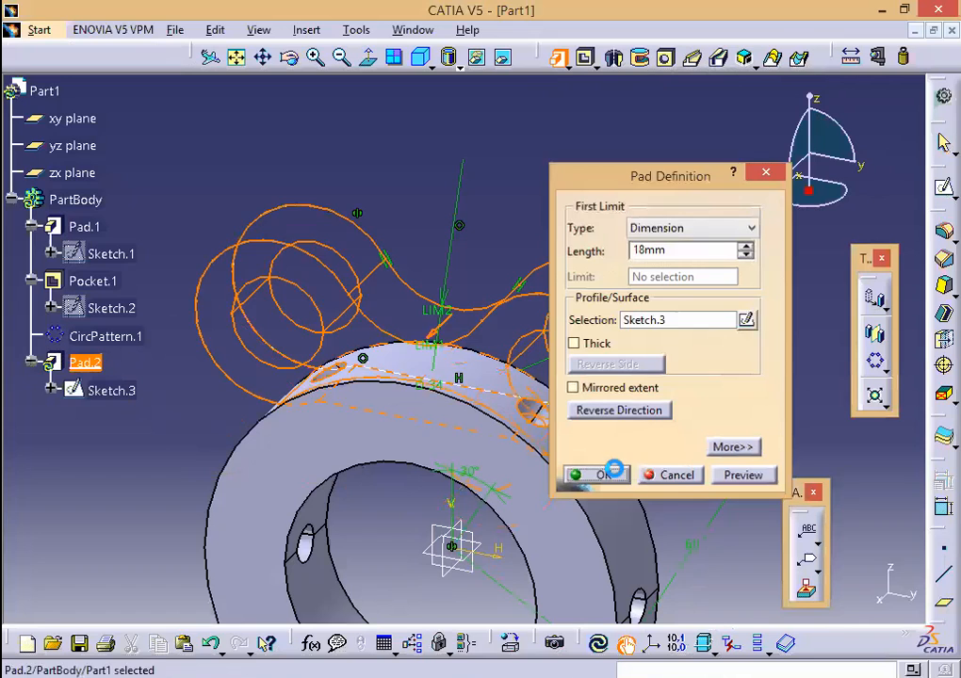
pyautogui.click(691, 439)
pyautogui.moveTo(690, 439); pyautogui.dragTo(693, 238, button='middle')
pyautogui.moveTo(715, 304); pyautogui.dragTo(637, 156, button='middle')
# Step: Apply a 14 mm edge fillet to the two lug–ring junction edges
pyautogui.click(876, 329)
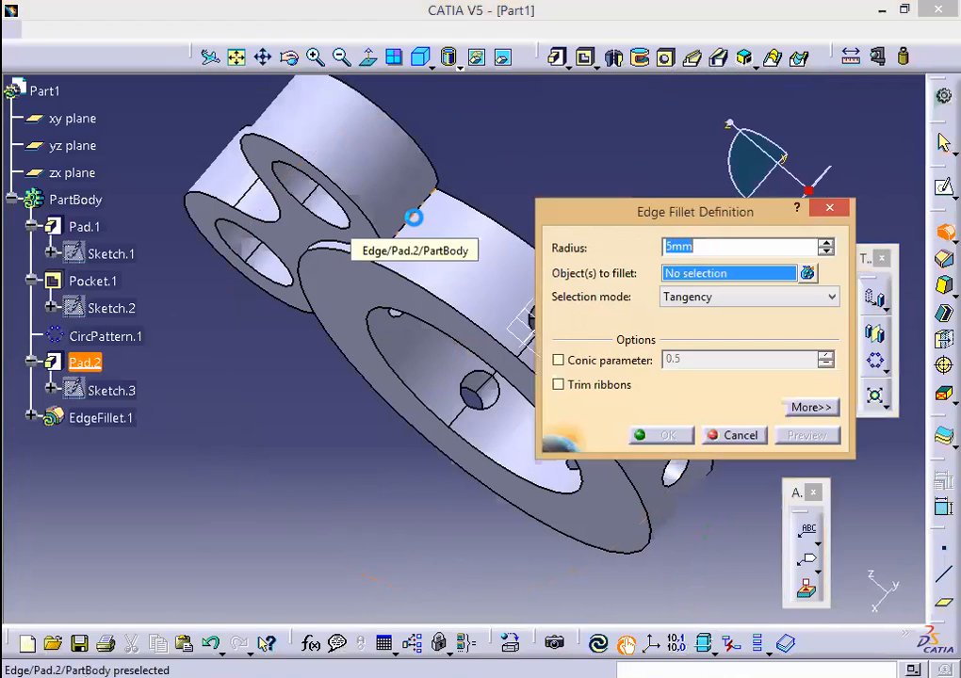
pyautogui.click(423, 215)
pyautogui.moveTo(260, 421); pyautogui.dragTo(638, 175, button='middle')
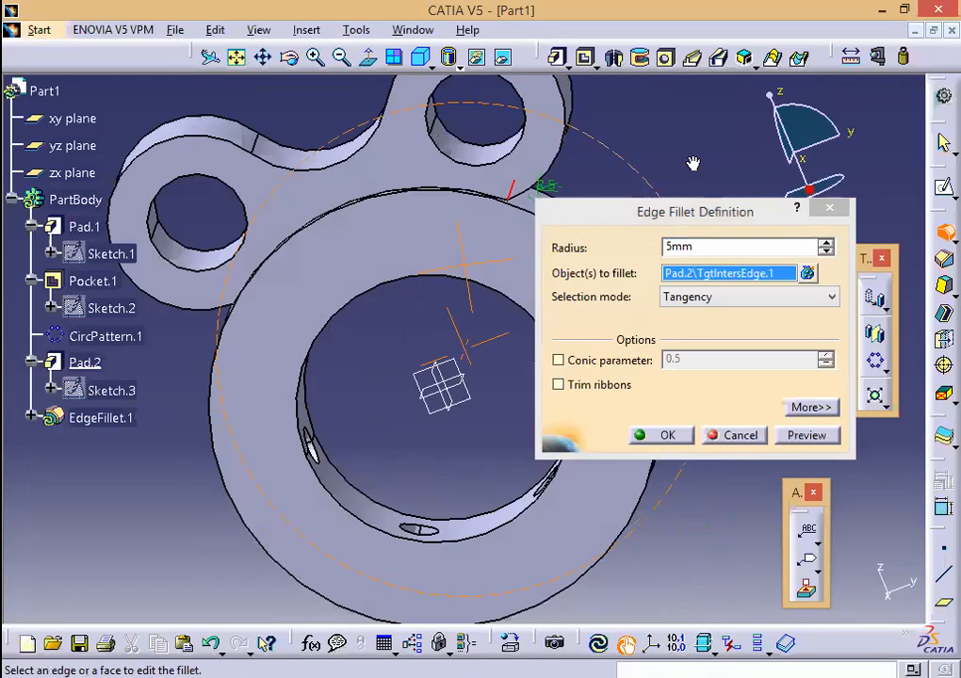
pyautogui.click(321, 172)
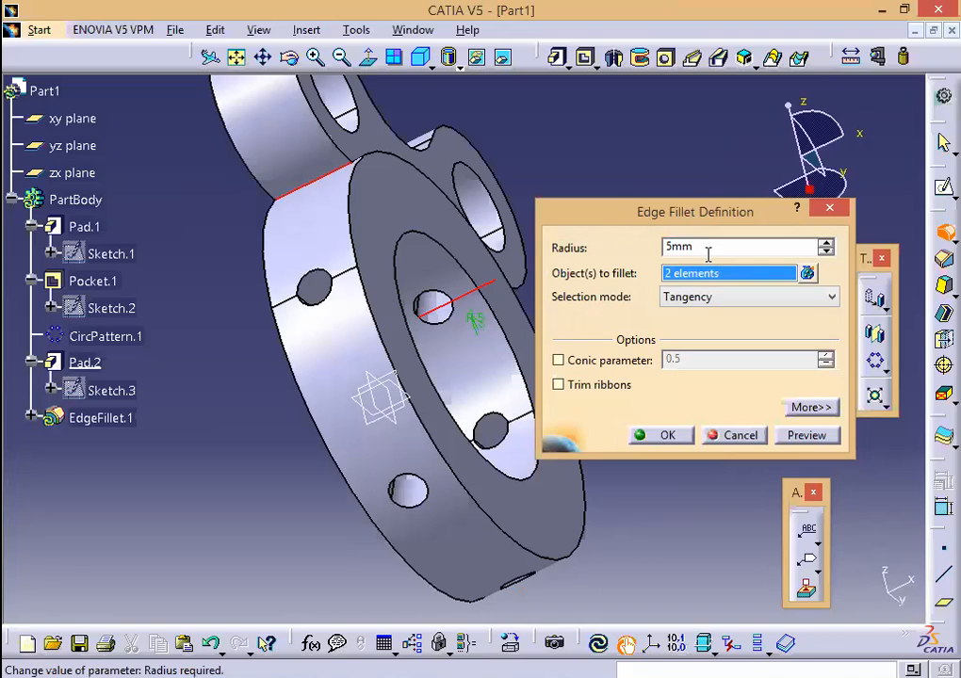
pyautogui.moveTo(698, 247); pyautogui.dragTo(639, 242)
pyautogui.write('14')
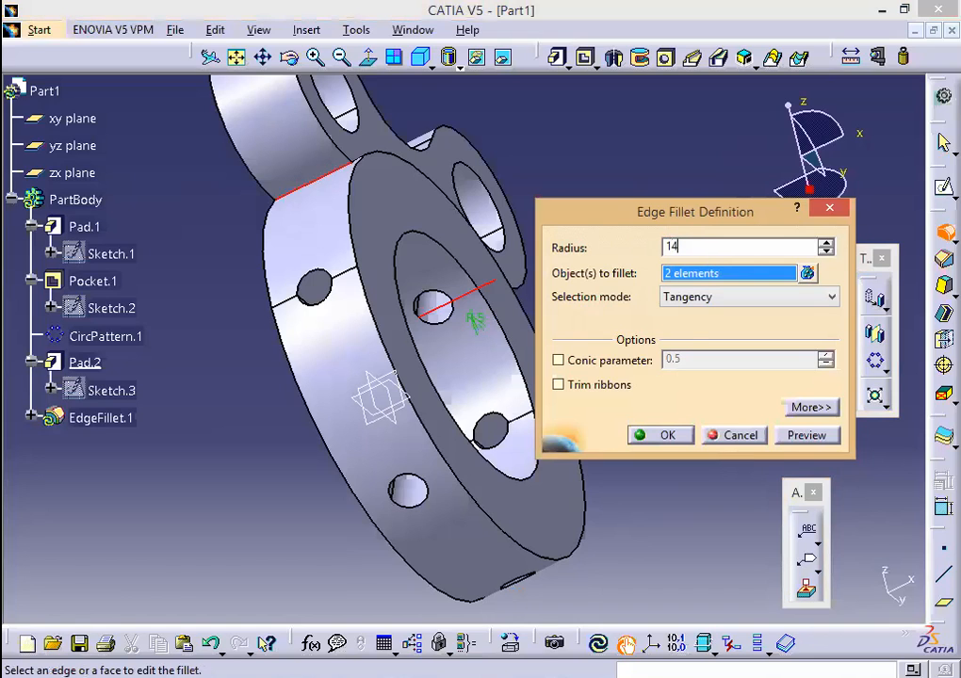
pyautogui.click(807, 435)
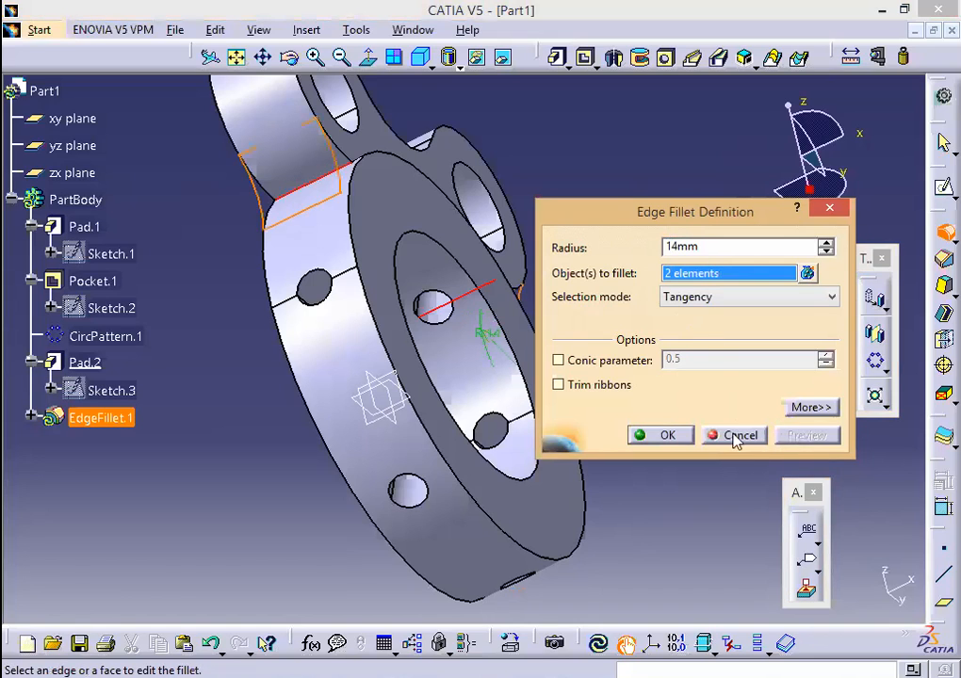
pyautogui.click(653, 435)
# Step: Orbit the filleted flange from several angles, then bring up the Word exercise drawing
pyautogui.moveTo(672, 322); pyautogui.dragTo(431, 289, button='middle')
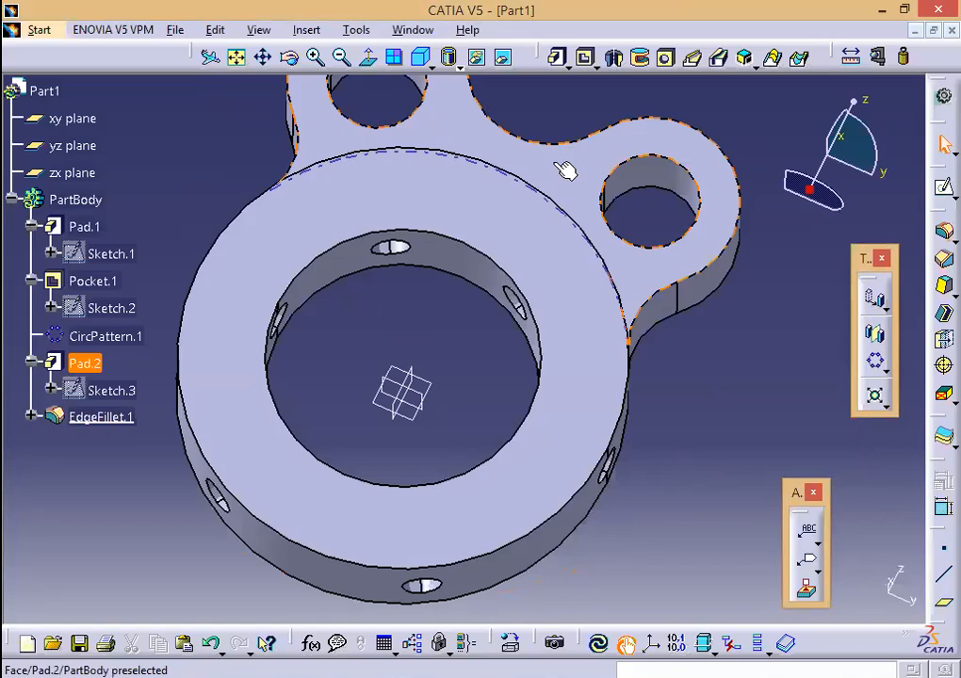
pyautogui.moveTo(431, 317); pyautogui.dragTo(435, 225, button='middle')
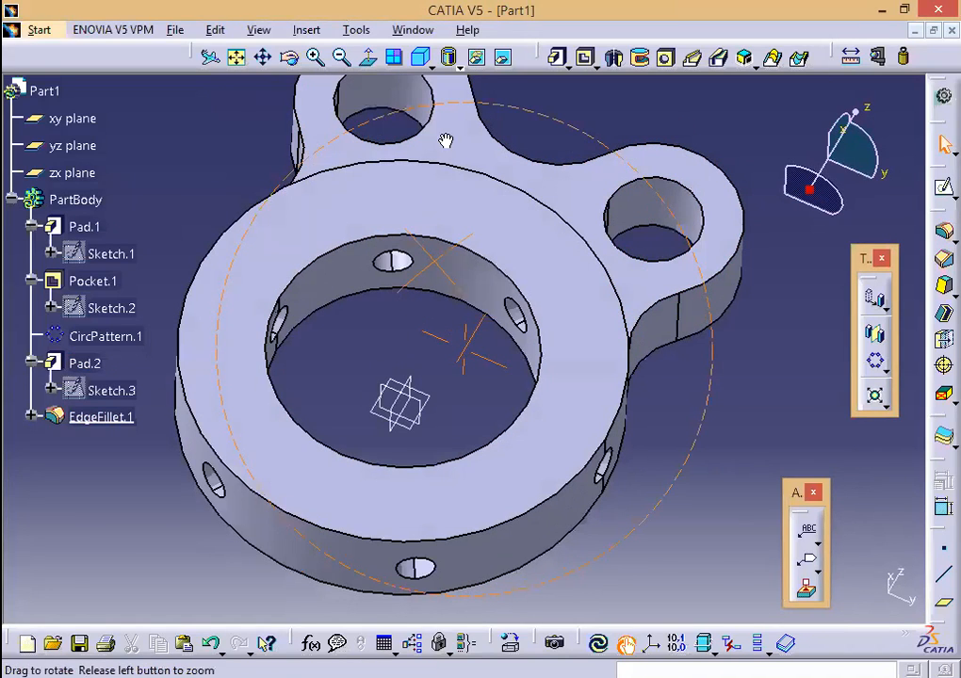
pyautogui.moveTo(381, 245); pyautogui.dragTo(397, 358, button='middle')
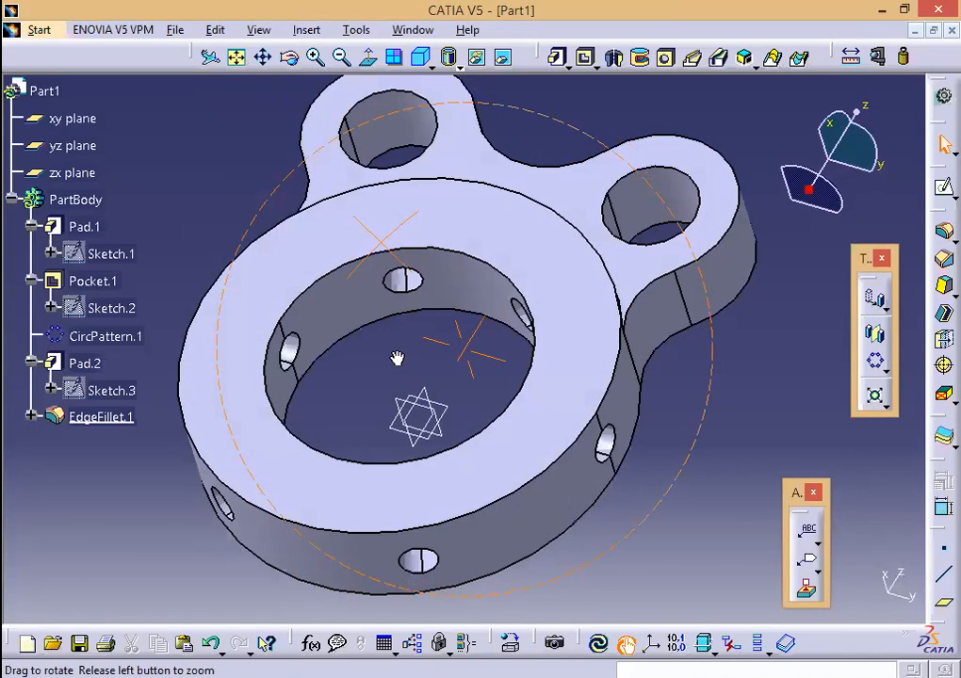
pyautogui.moveTo(459, 492); pyautogui.dragTo(488, 547, button='middle')
pyautogui.moveTo(658, 677)
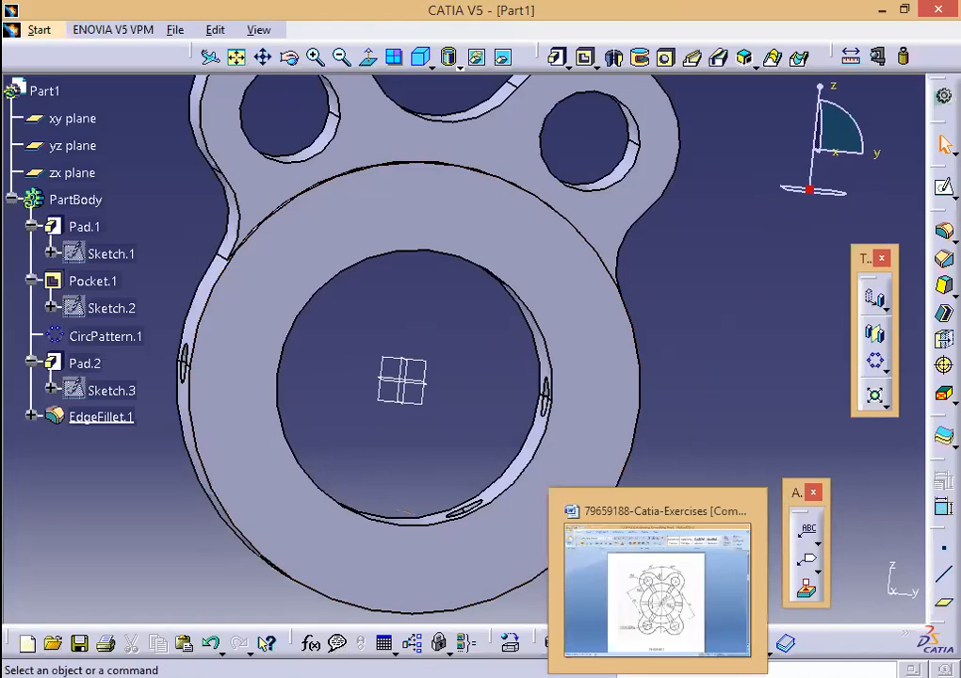
pyautogui.click(631, 629)
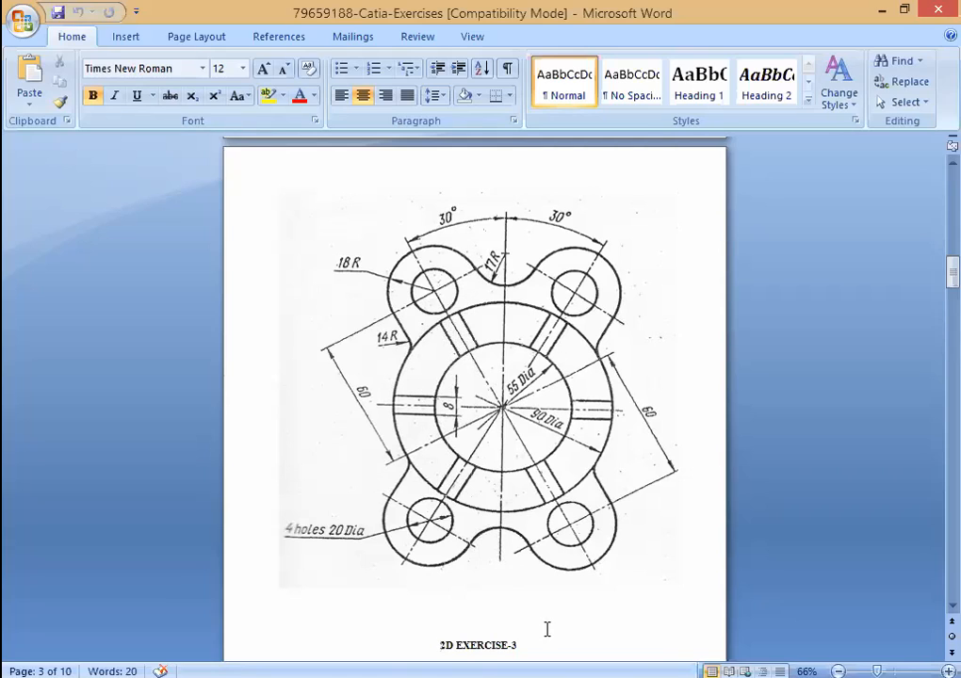
# Step: Leave the EXERCISE-3 drawing in Word and switch back to the CATIA flange part
pyautogui.moveTo(541, 677)
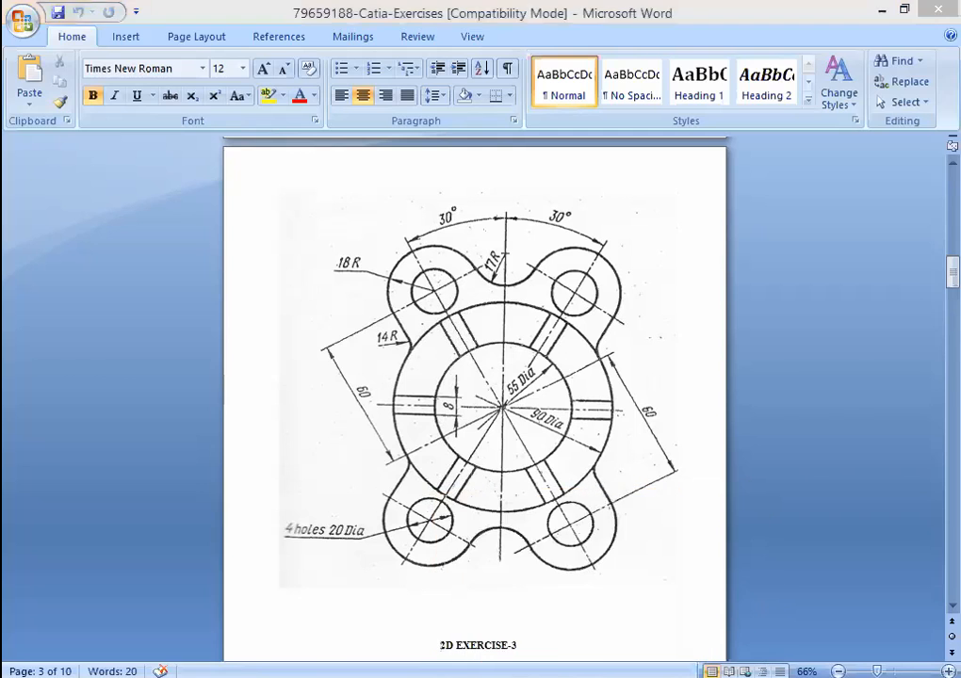
pyautogui.click(507, 676)
pyautogui.doubleClick(534, 163)
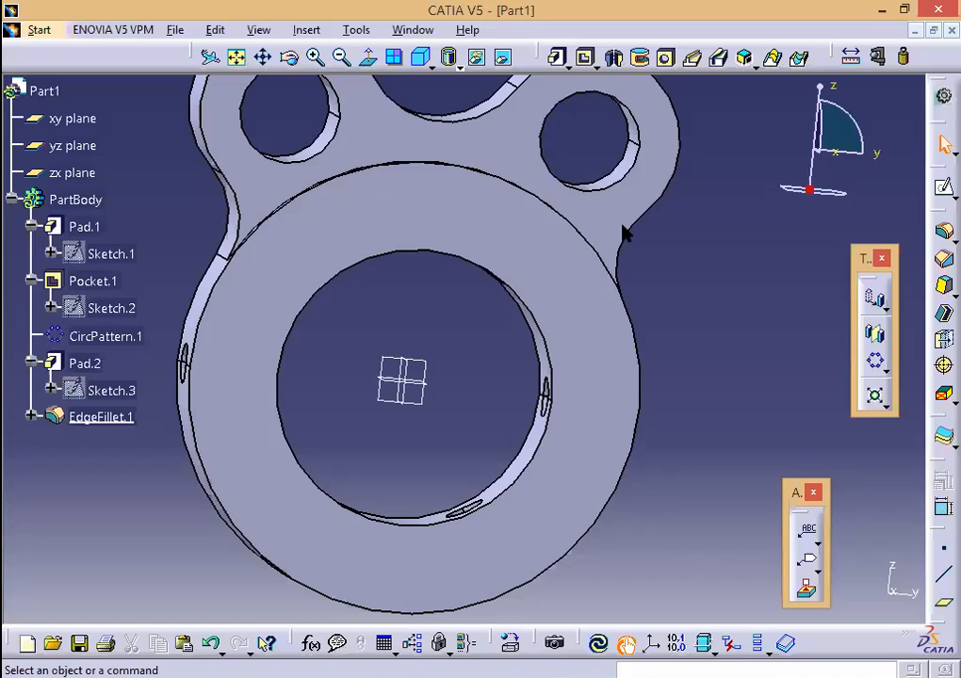
pyautogui.moveTo(676, 256); pyautogui.dragTo(622, 253)
pyautogui.write('10')
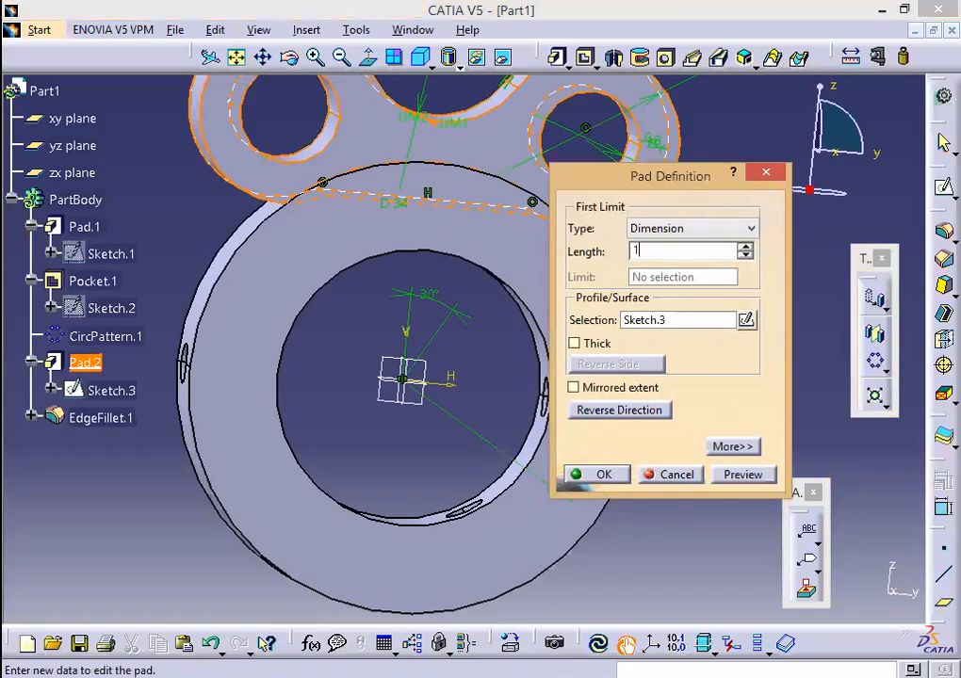
pyautogui.click(727, 475)
pyautogui.click(611, 474)
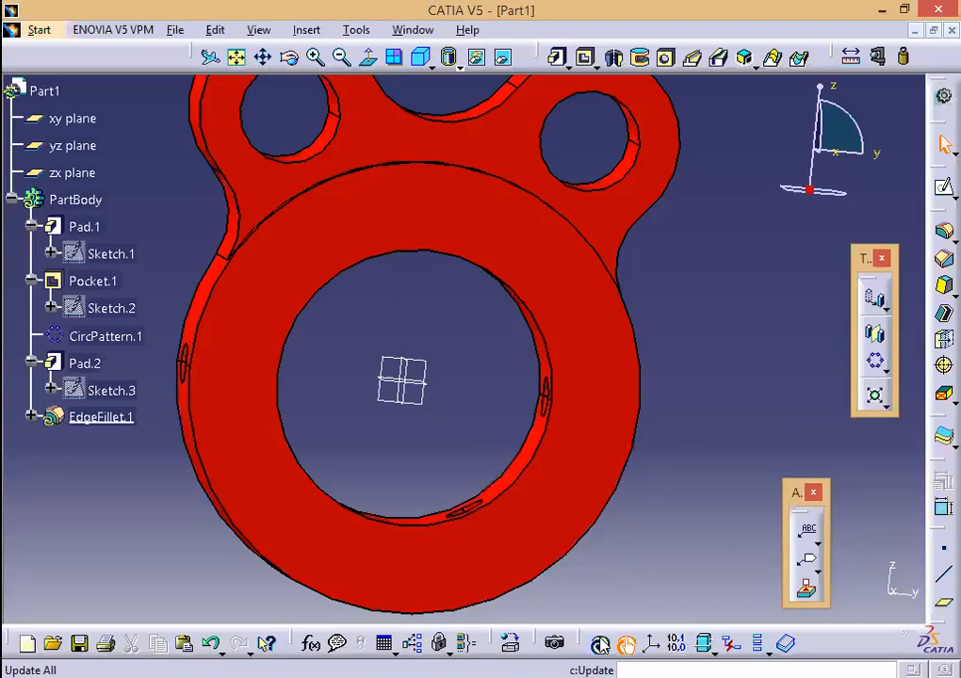
pyautogui.click(600, 644)
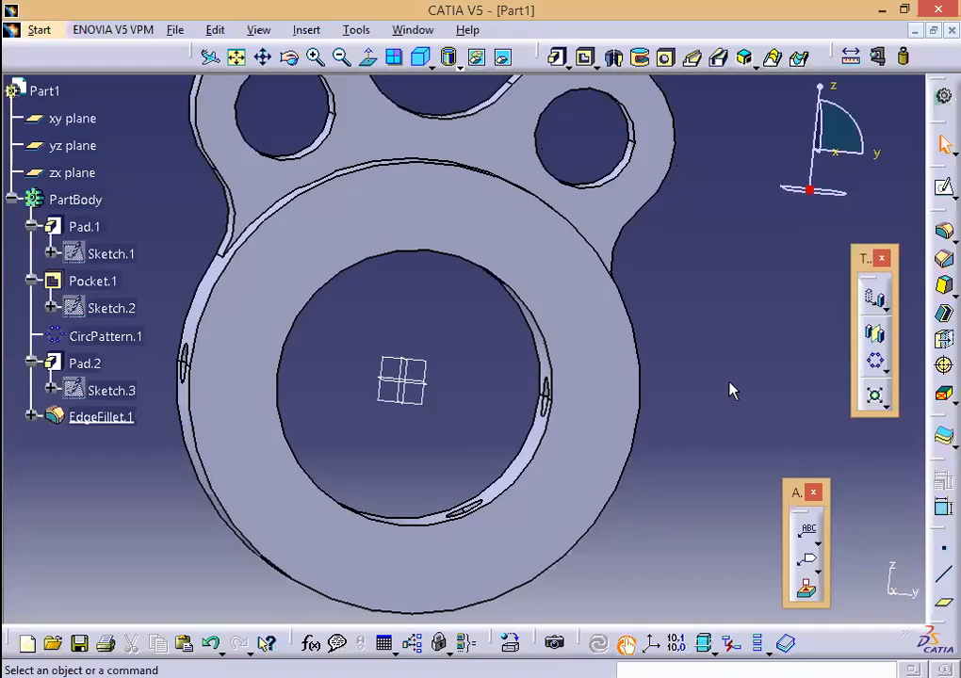
# Step: Change Pocket.1's Sketch.2 hole offset from 10 to 20mm, keeping 53mm depth, and update the part
pyautogui.moveTo(481, 434); pyautogui.dragTo(331, 346, button='middle')
pyautogui.doubleClick(321, 374)
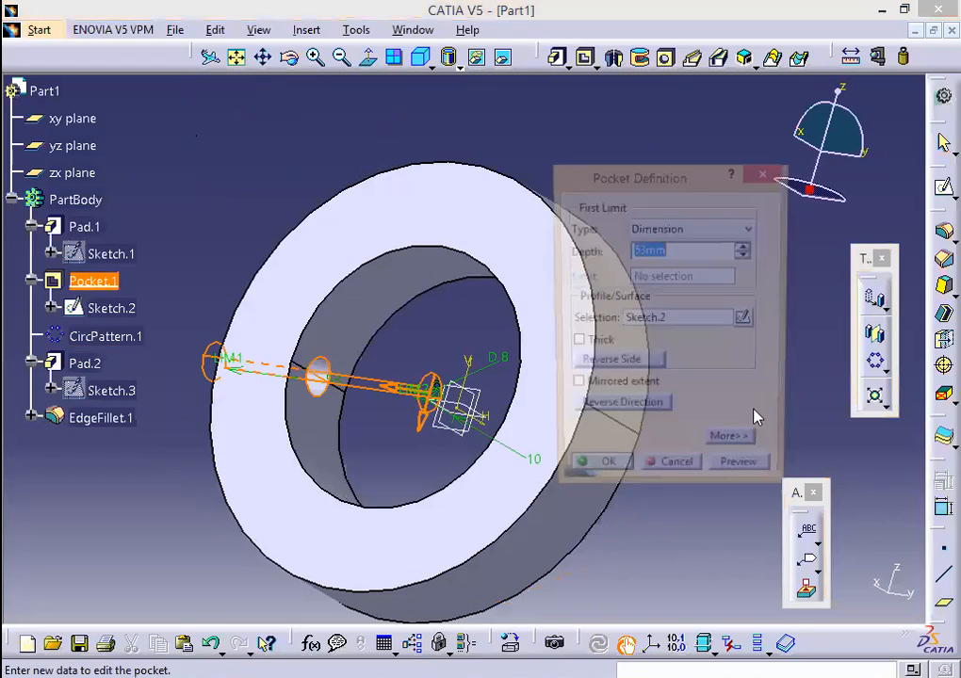
pyautogui.click(747, 320)
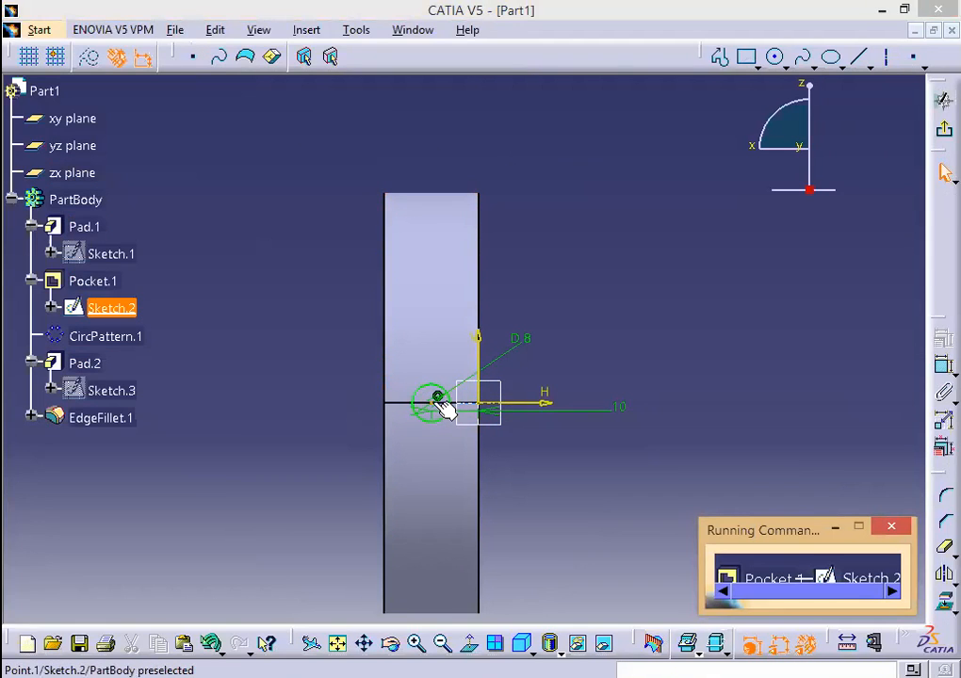
pyautogui.doubleClick(625, 415)
pyautogui.write('20mm')
pyautogui.click(807, 597)
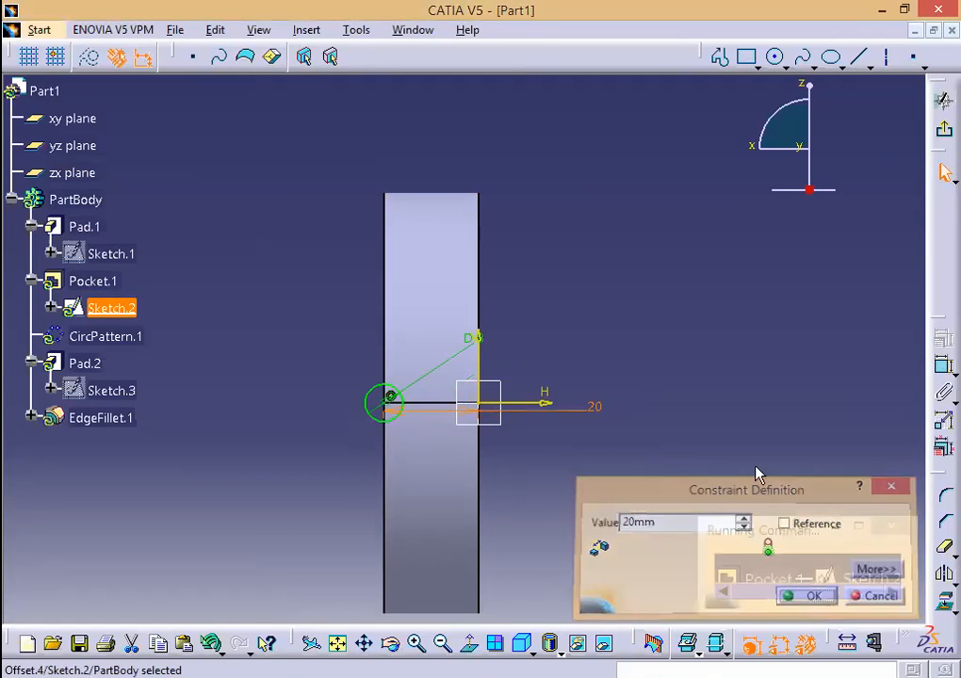
pyautogui.click(943, 129)
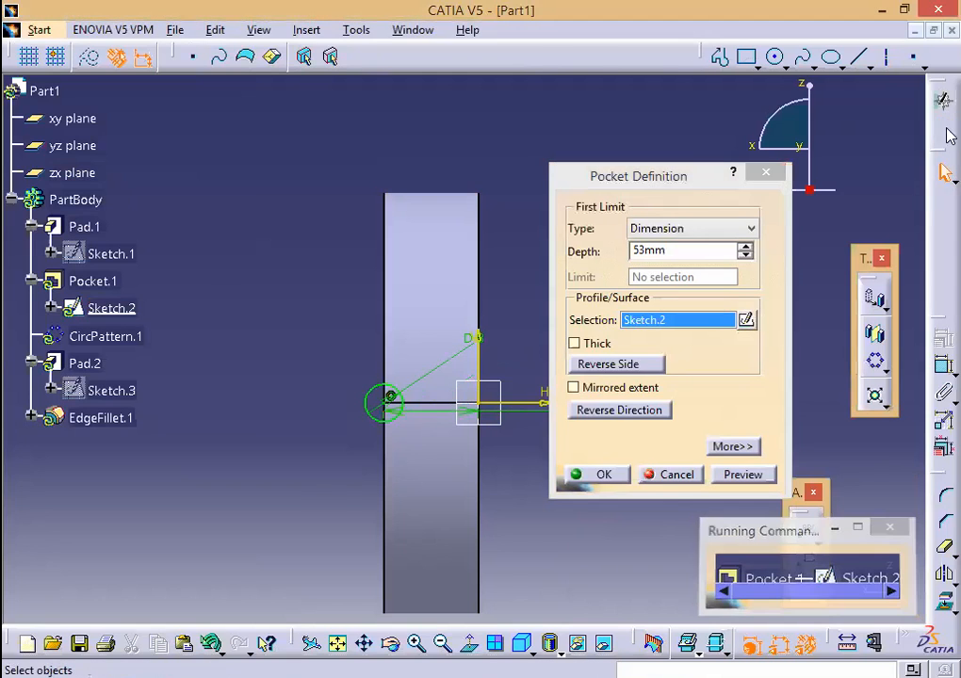
pyautogui.click(601, 474)
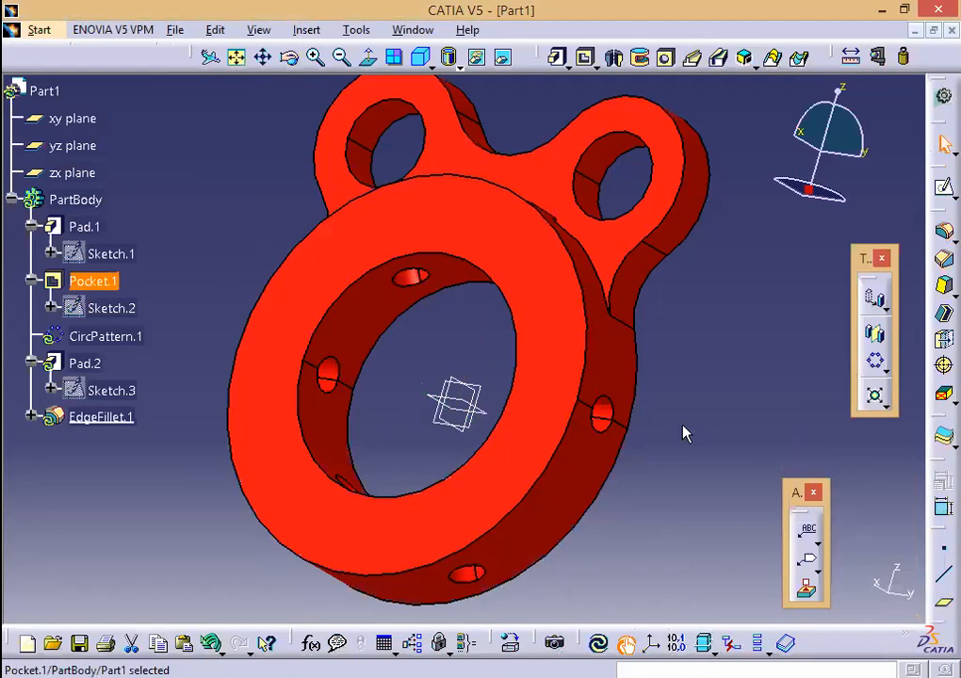
pyautogui.click(600, 644)
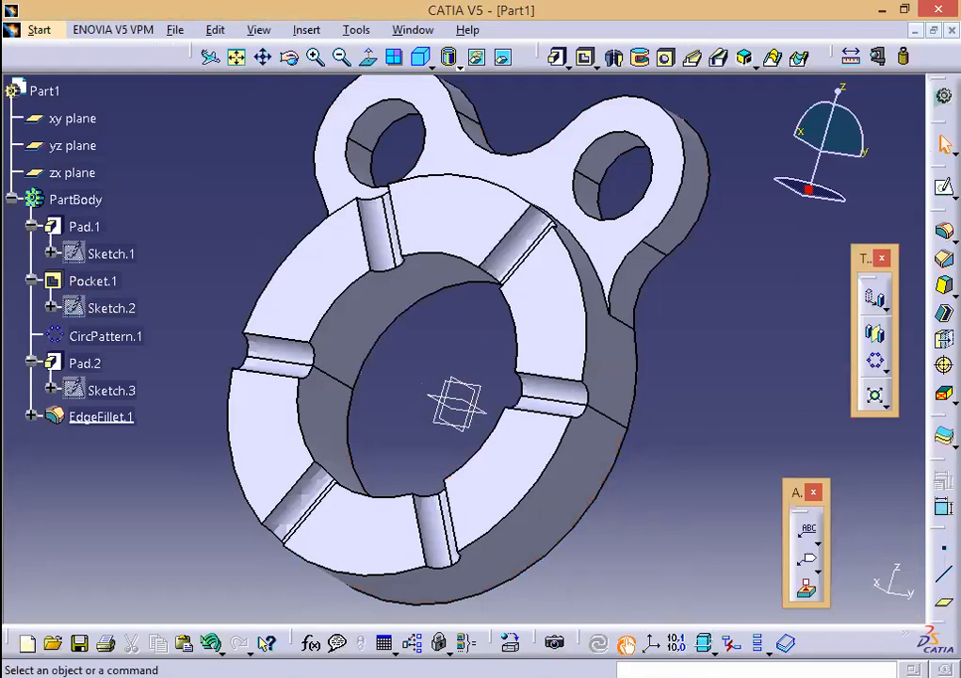
pyautogui.hotkey('alt', 'Tab')
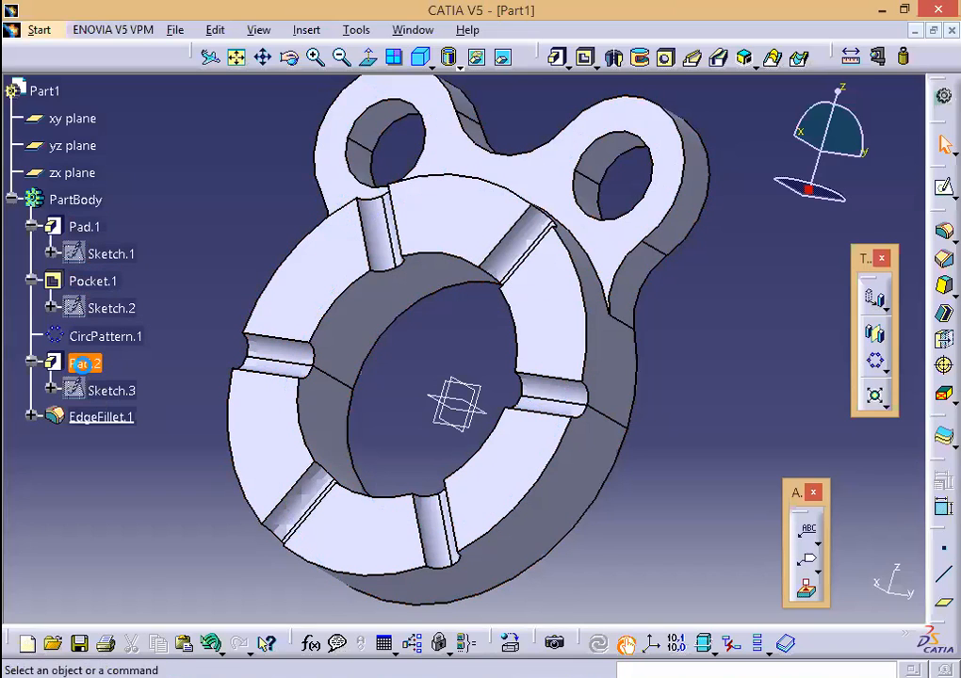
# Step: Select Pad.2, the lug feature, in the specification tree
pyautogui.click(102, 368)
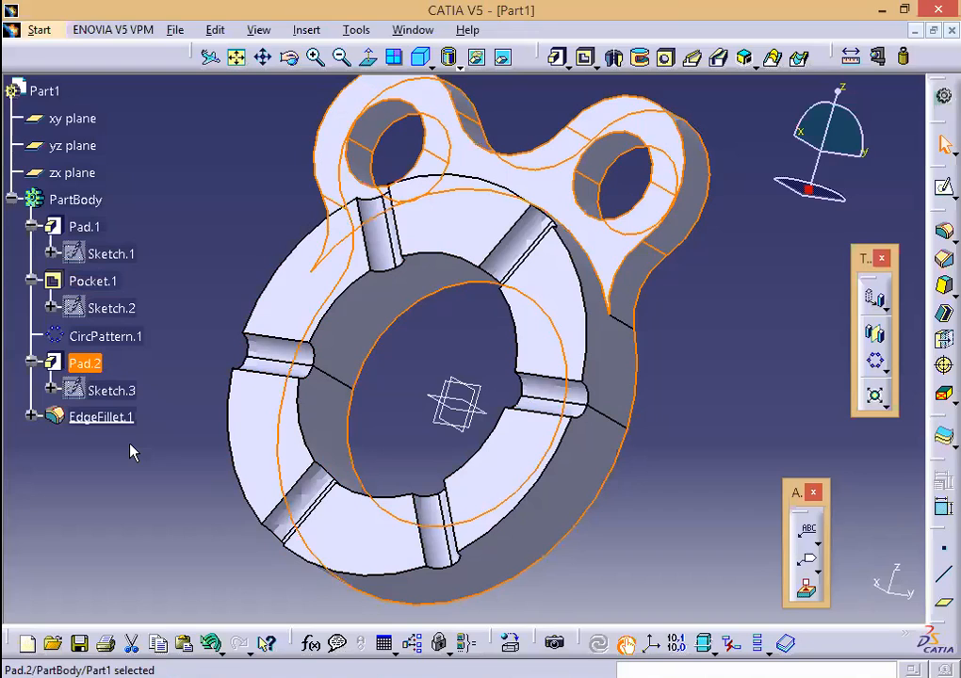
# Step: Try mirroring Pad.2 with EdgeFillet.1 about the xy plane, then cancel after repeated update errors
pyautogui.keyDown('ctrl'); pyautogui.click(101, 416); pyautogui.keyUp('ctrl')
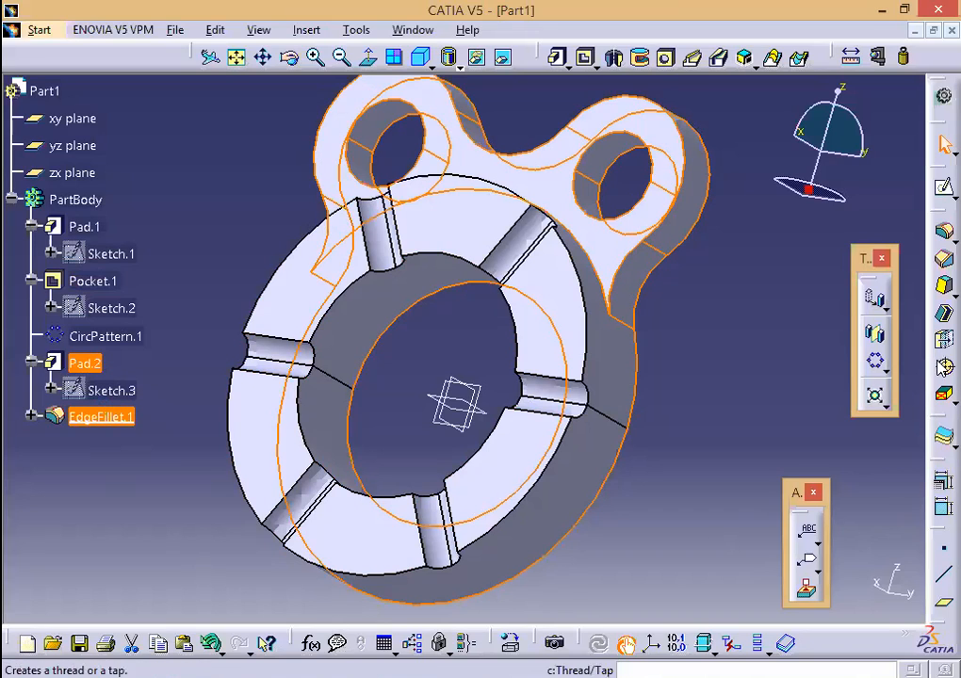
pyautogui.click(465, 402)
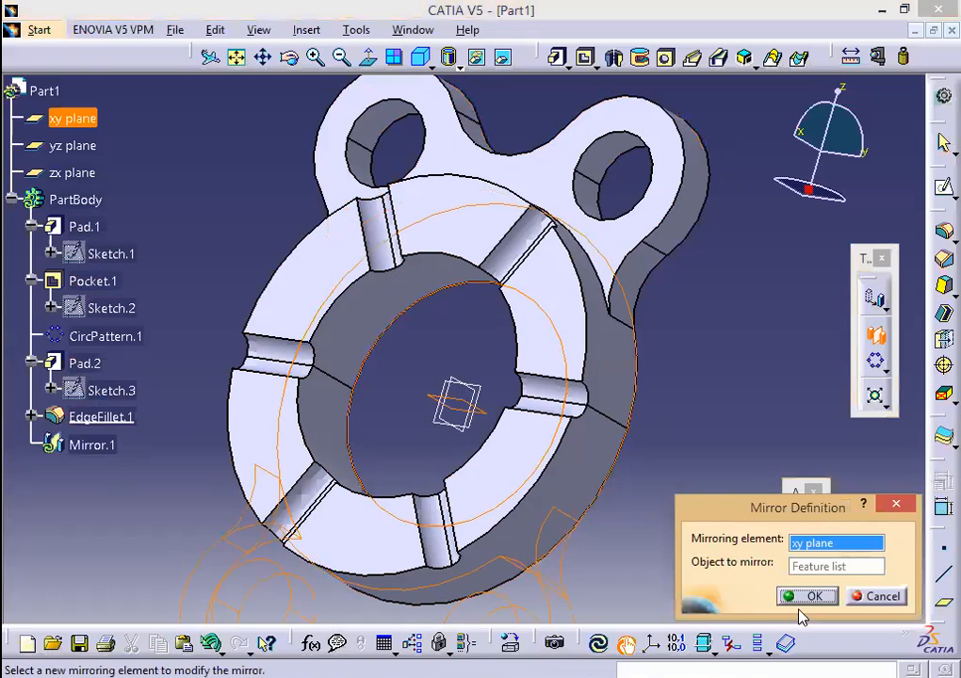
pyautogui.click(812, 597)
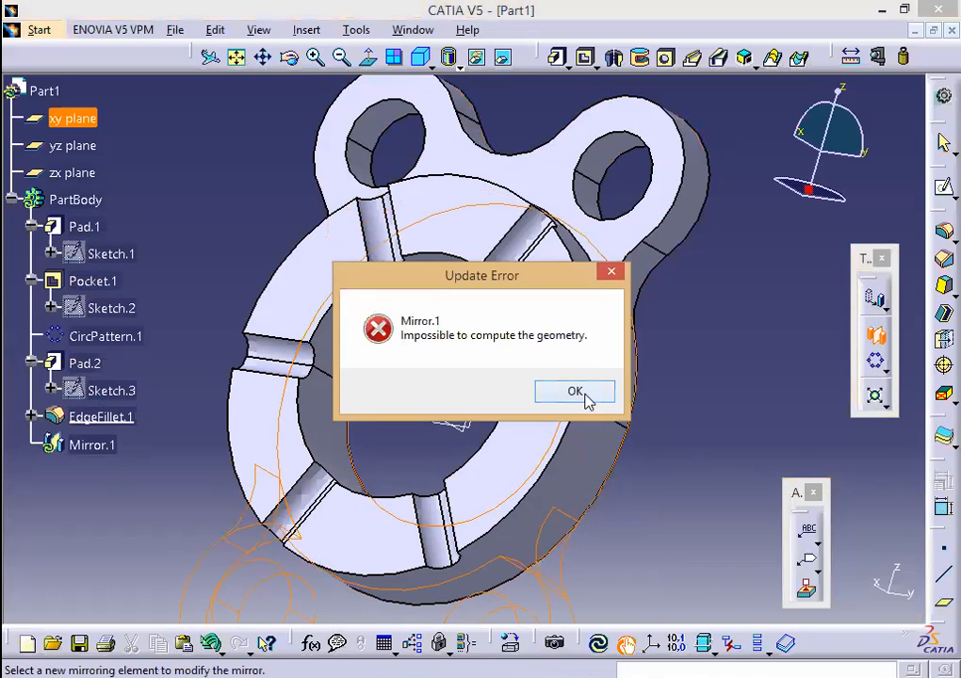
pyautogui.click(577, 393)
pyautogui.click(802, 598)
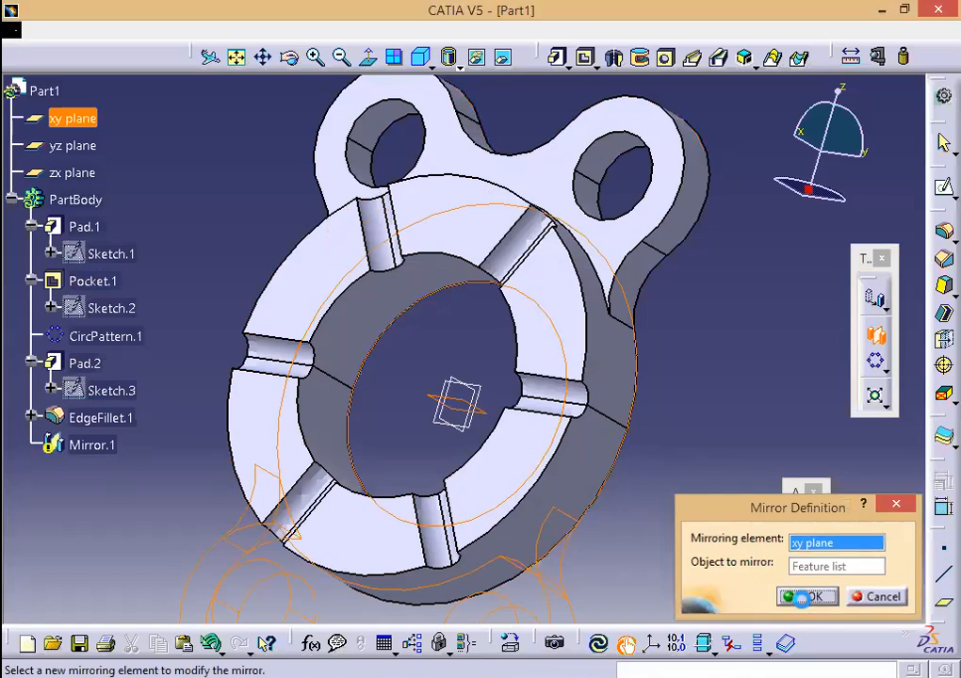
pyautogui.click(603, 397)
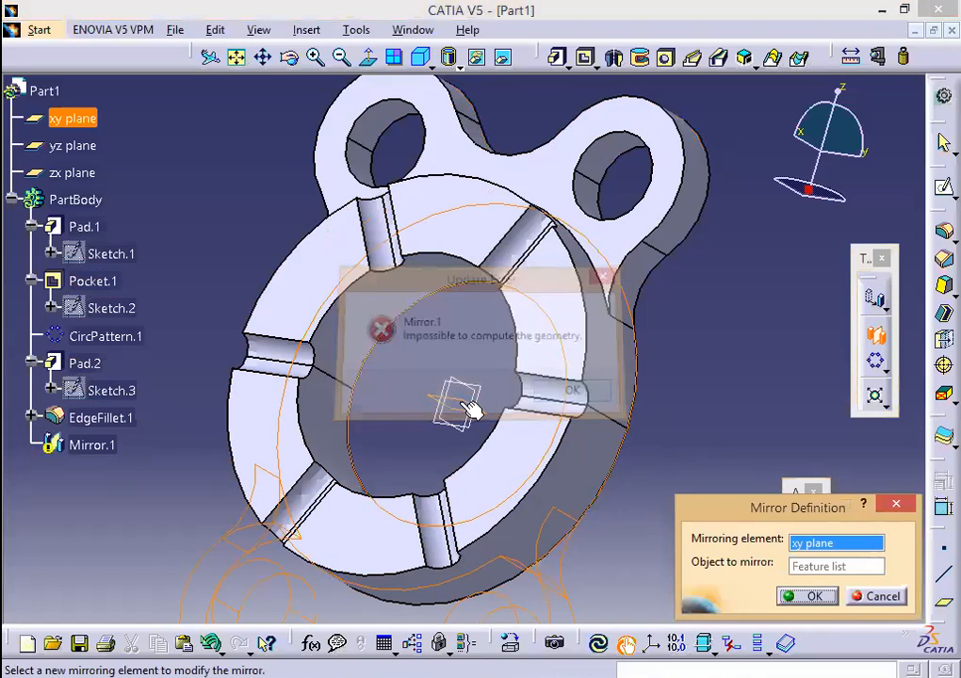
pyautogui.click(566, 182)
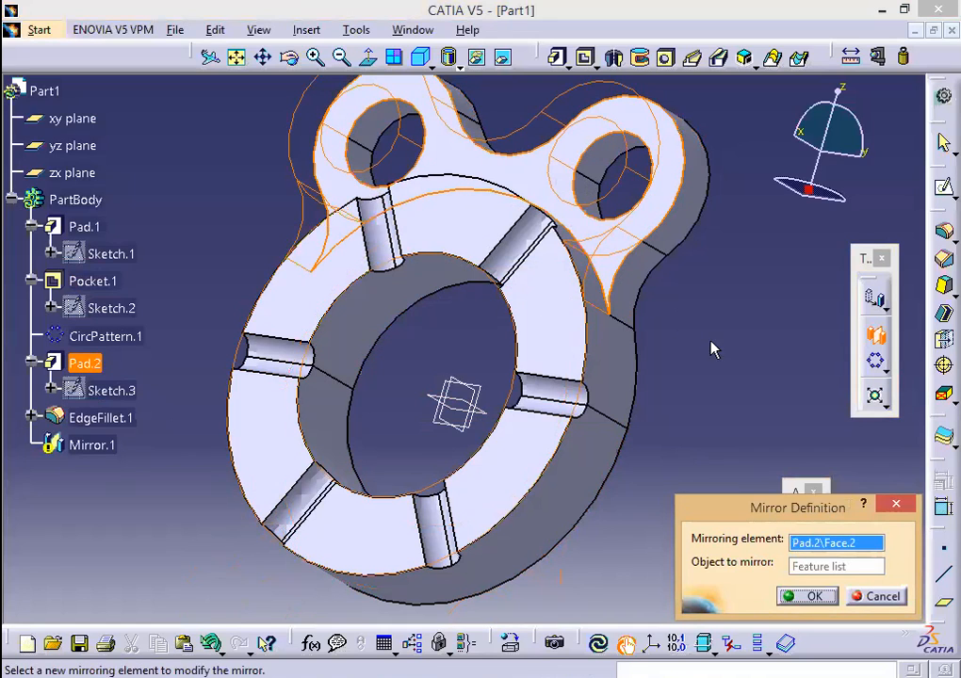
pyautogui.click(876, 595)
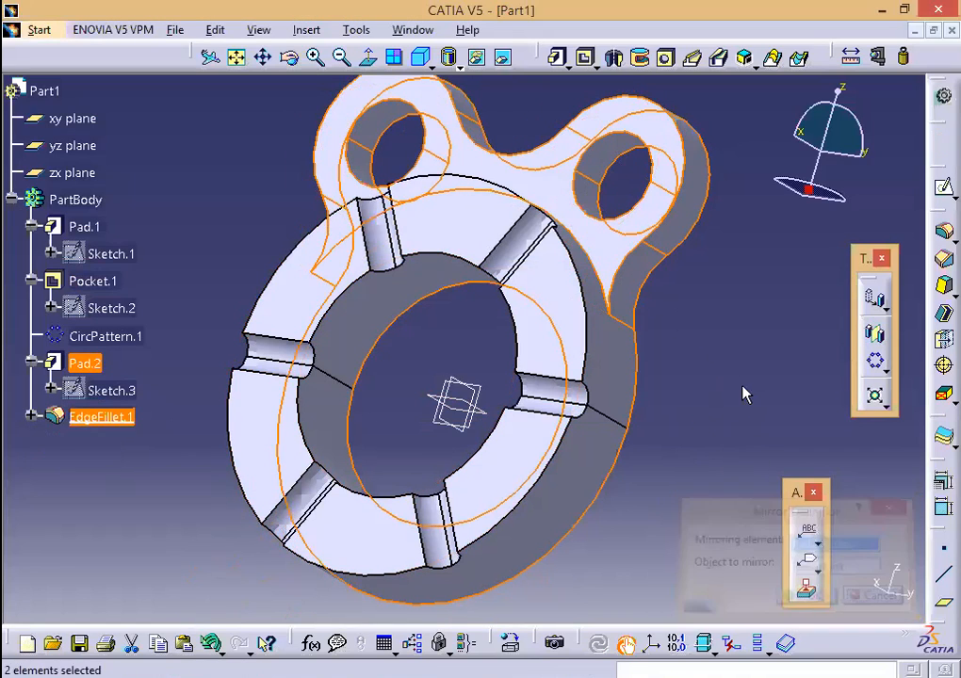
# Step: Mirror Pad.2 alone across the xy plane to create Mirror.1
pyautogui.click(99, 368)
pyautogui.click(873, 338)
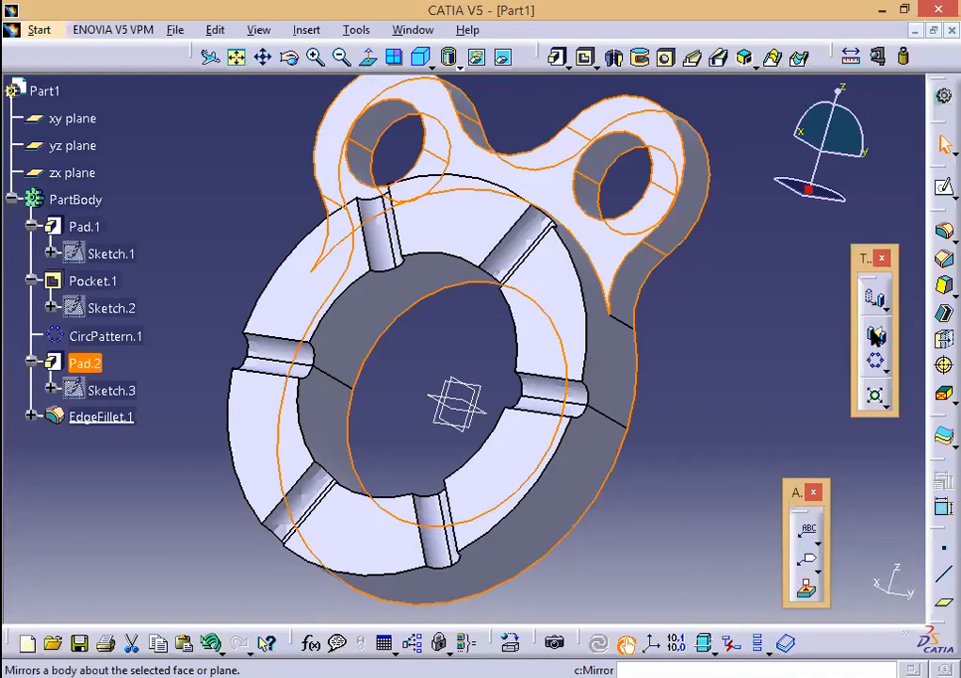
pyautogui.click(471, 405)
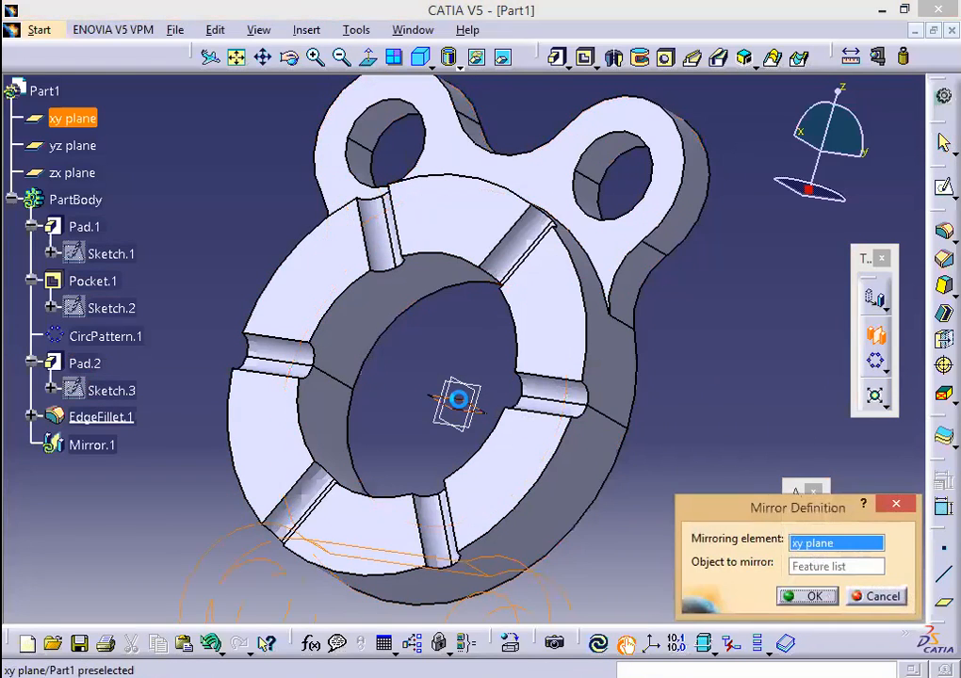
pyautogui.click(803, 597)
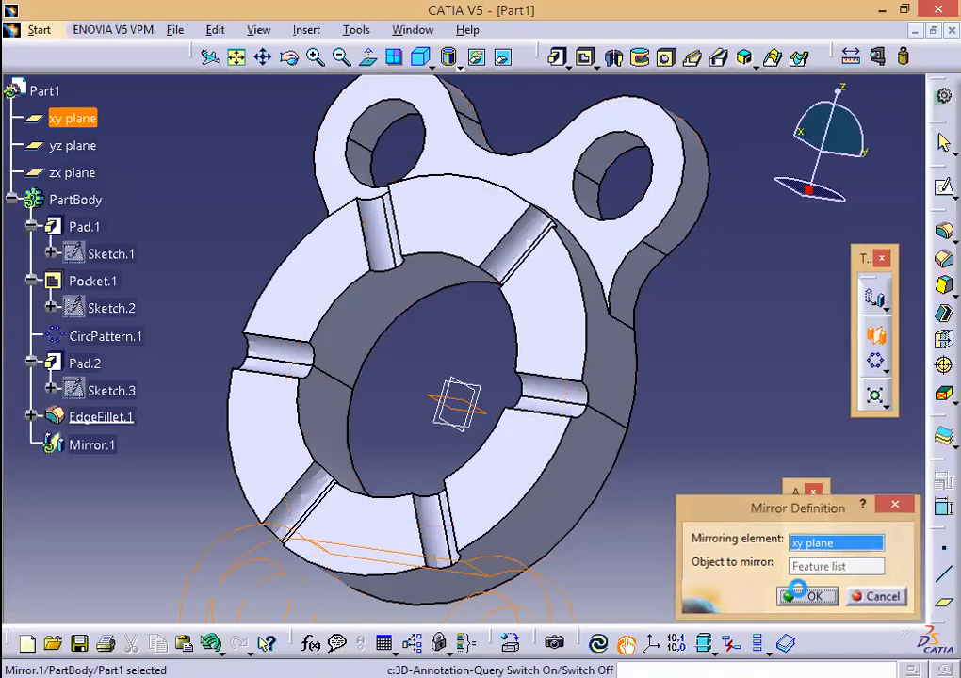
pyautogui.moveTo(693, 522); pyautogui.dragTo(421, 517, button='middle')
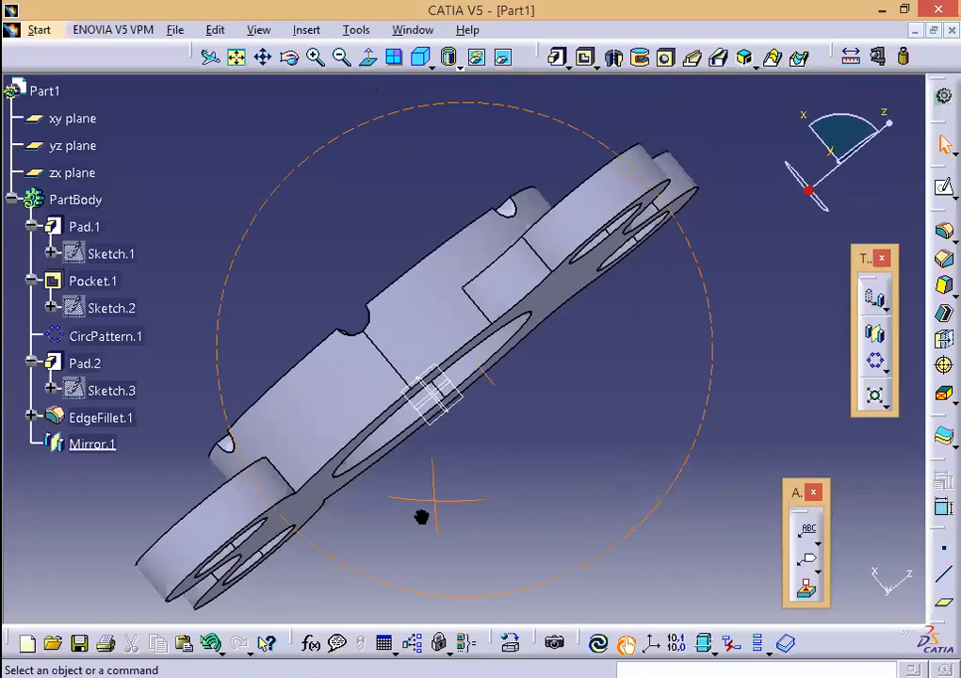
# Step: Add EdgeFillet.2 with 14mm radius on both edges where the mirrored lugs meet the ring
pyautogui.click(943, 260)
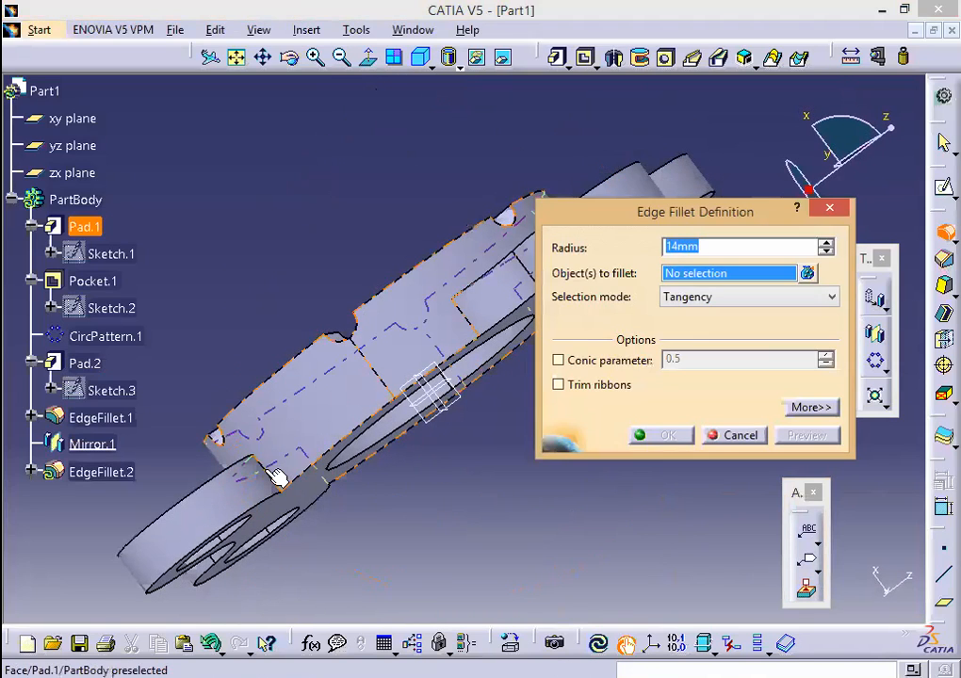
pyautogui.click(268, 475)
pyautogui.moveTo(333, 584); pyautogui.dragTo(389, 190, button='middle')
pyautogui.moveTo(462, 143); pyautogui.dragTo(493, 146, button='middle')
pyautogui.click(490, 146)
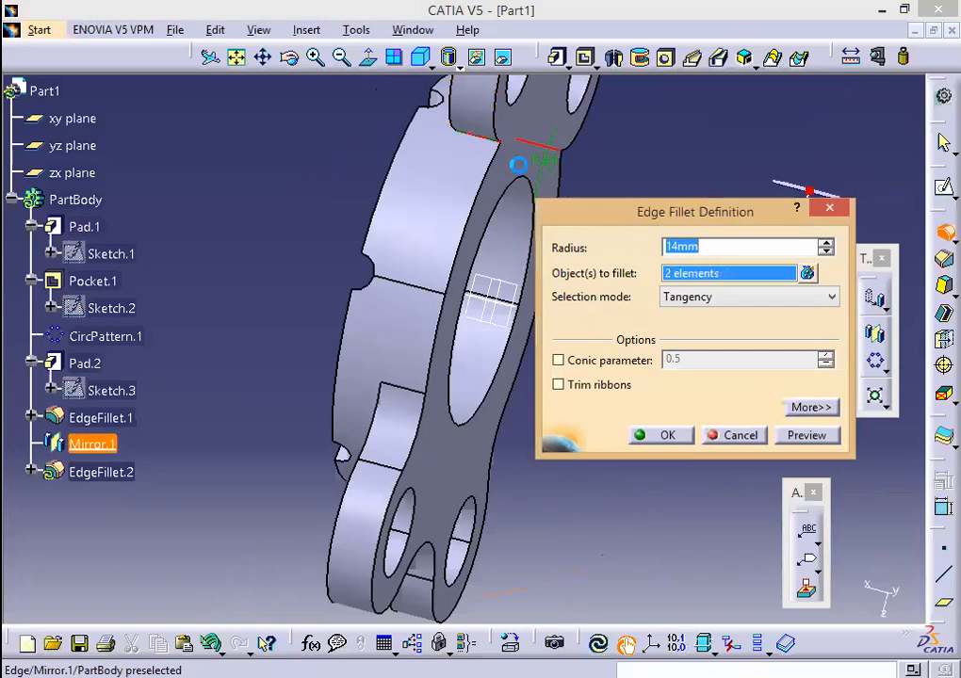
pyautogui.click(799, 436)
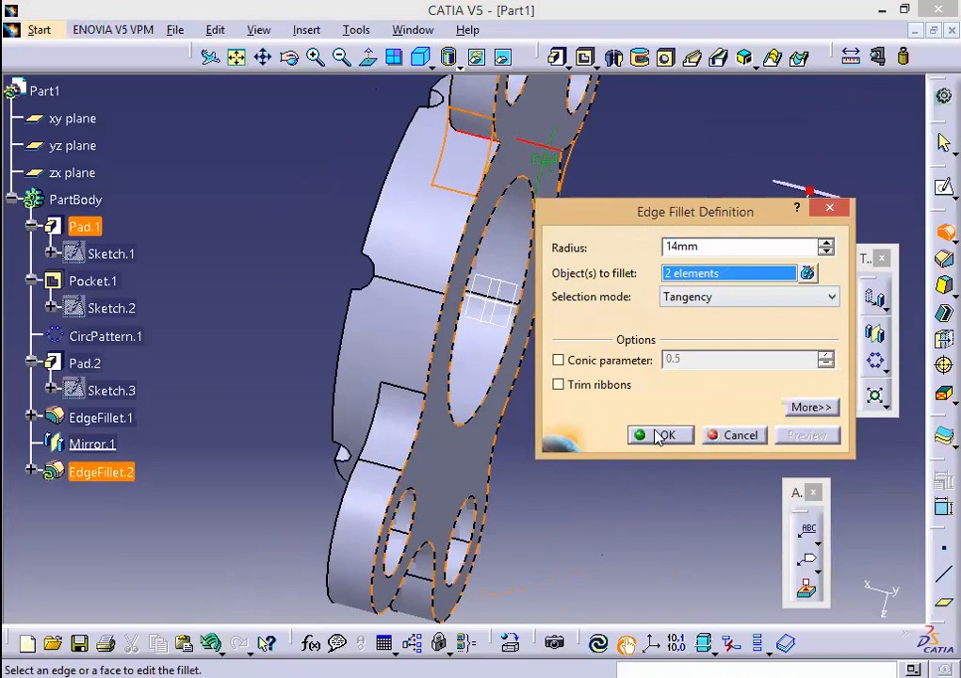
pyautogui.click(664, 434)
pyautogui.moveTo(317, 269); pyautogui.dragTo(573, 382, button='middle')
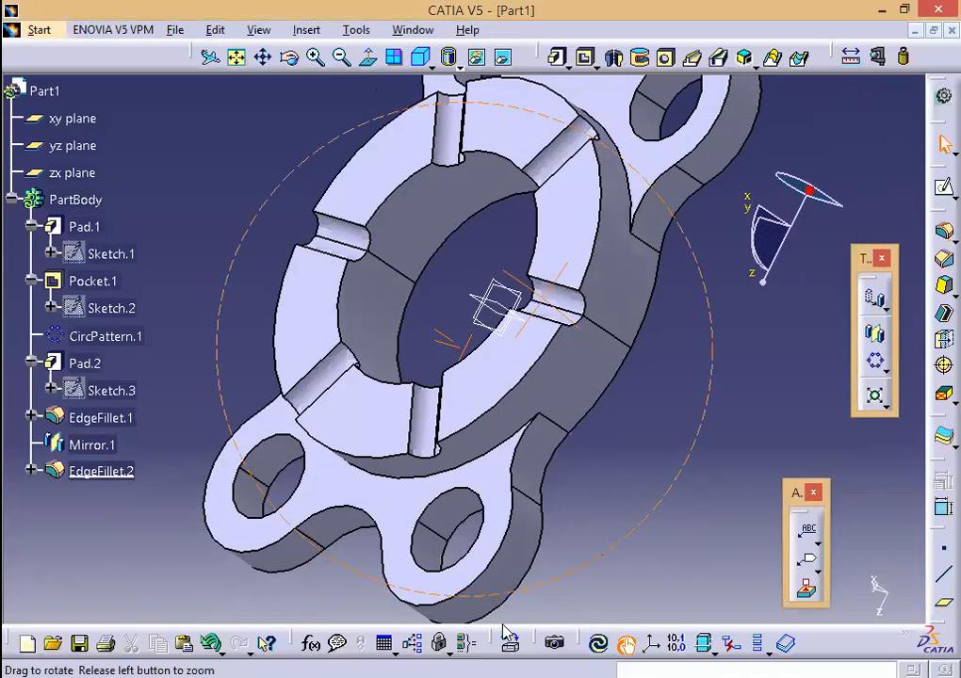
pyautogui.moveTo(618, 643); pyautogui.dragTo(627, 579, button='middle')
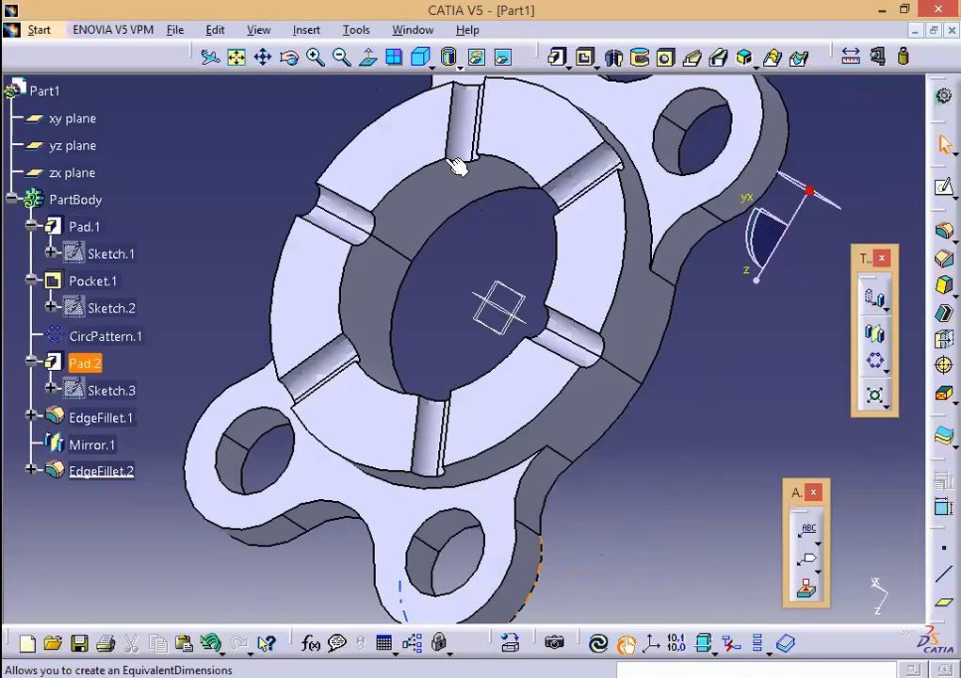
pyautogui.click(237, 58)
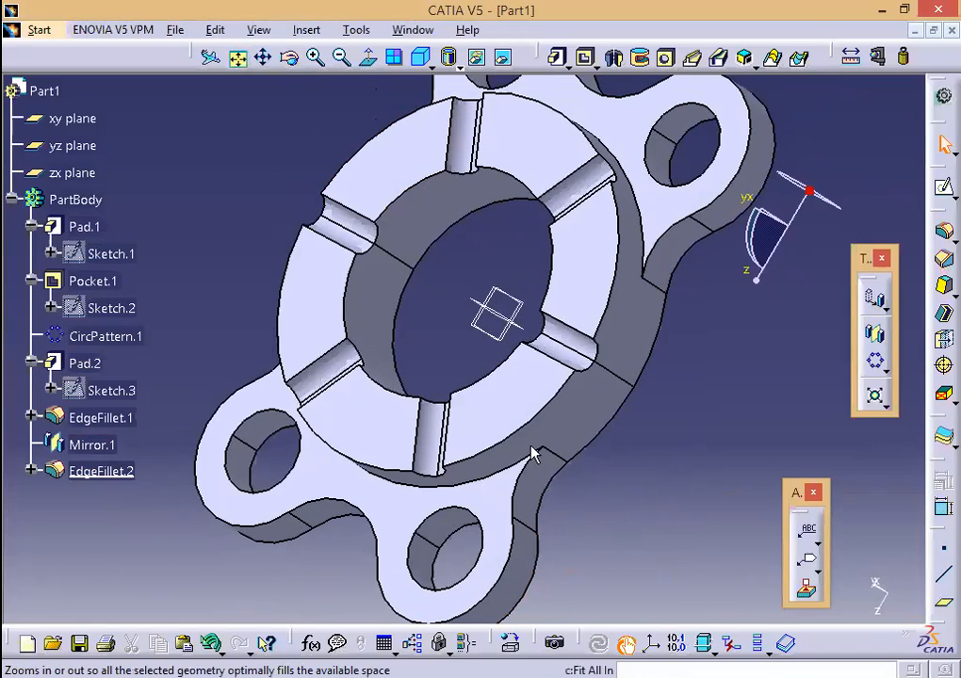
pyautogui.moveTo(591, 443); pyautogui.dragTo(756, 377, button='middle')
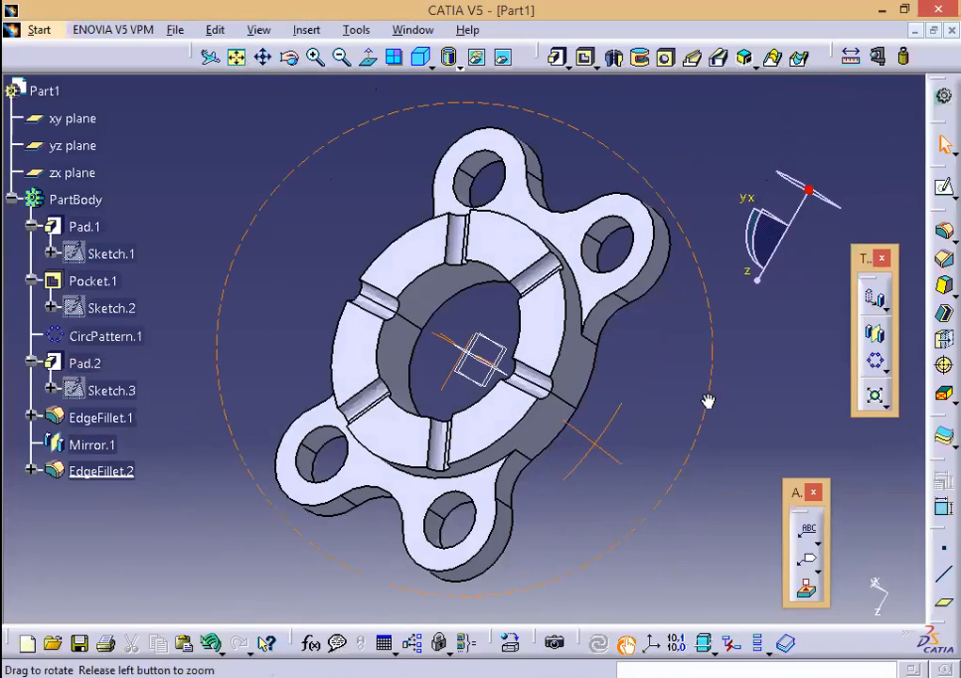
pyautogui.moveTo(707, 403); pyautogui.dragTo(702, 408, button='middle')
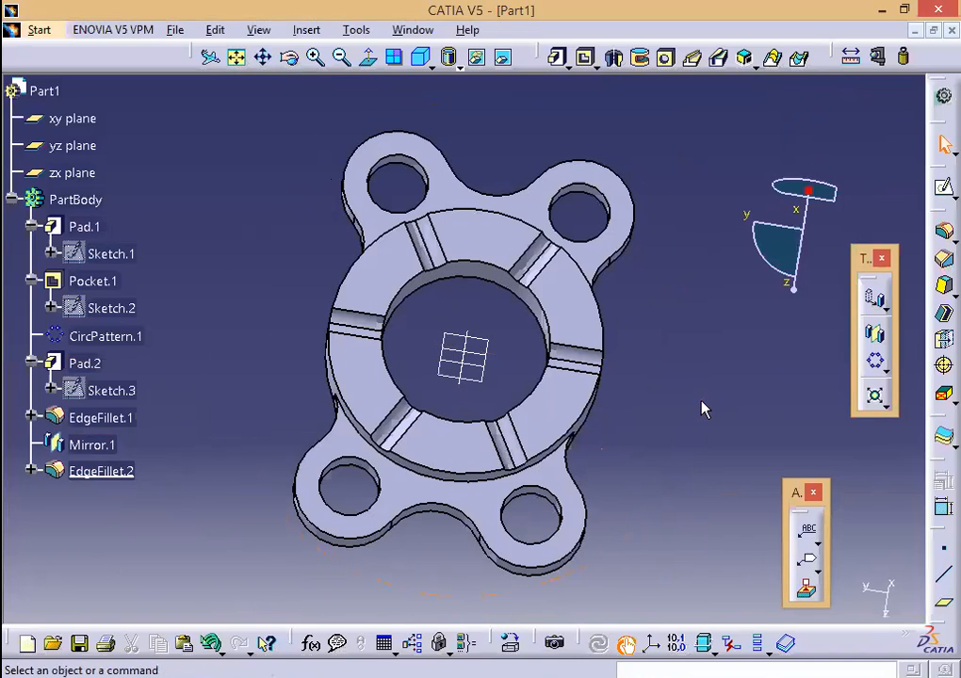